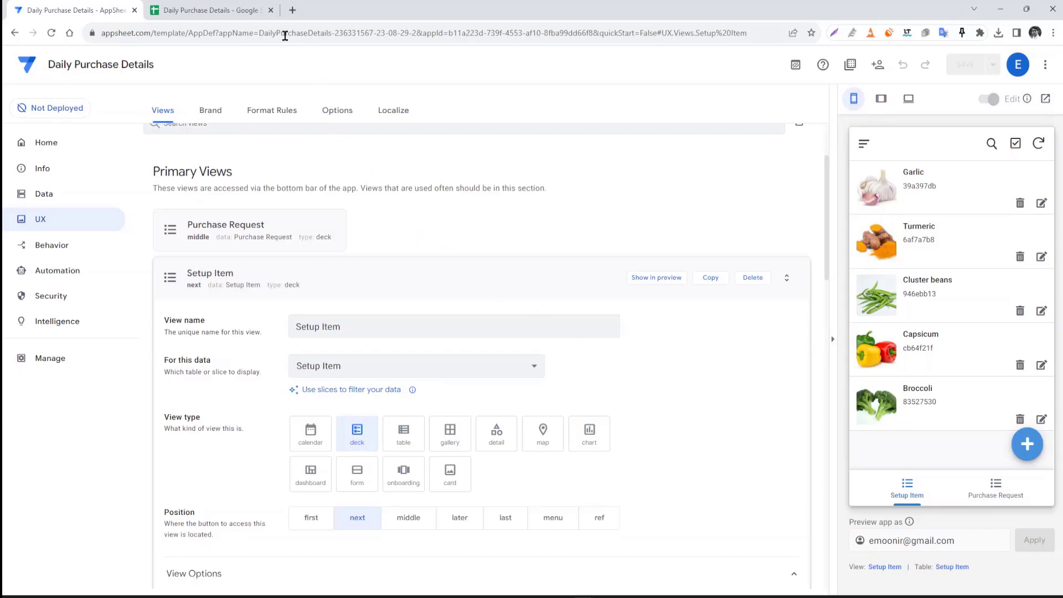
Step: Switch to the Google Sheets file and review the Purchase Request and Setup Item sheets
left_click(212, 6)
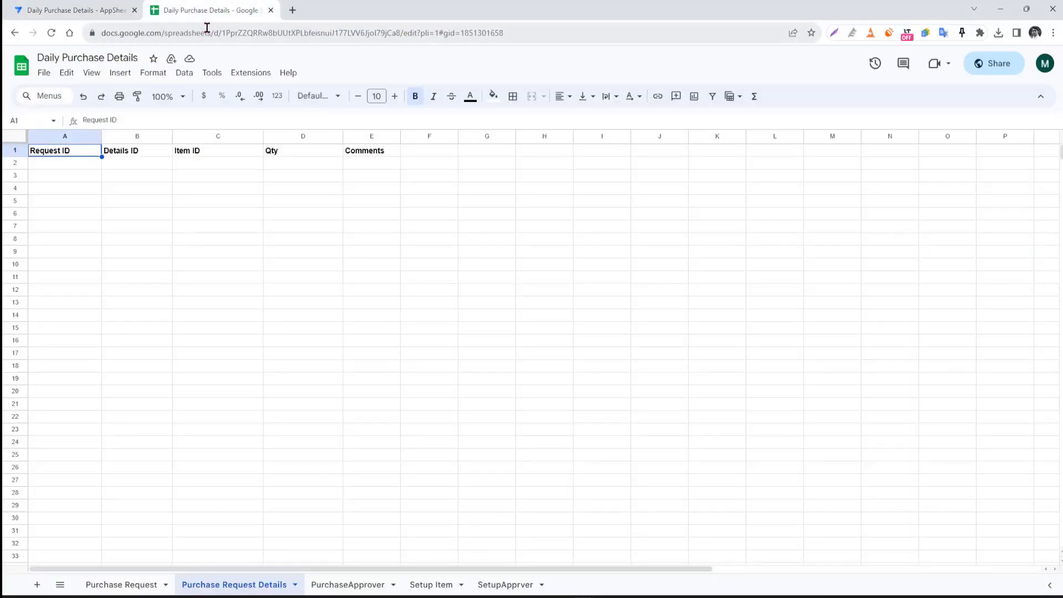
left_click(134, 588)
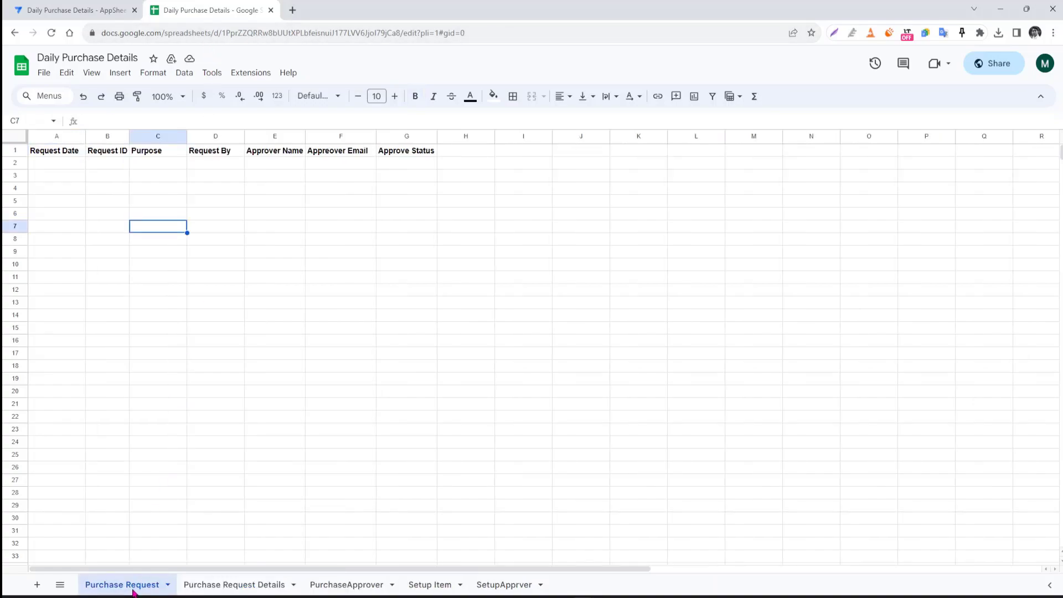
left_click(428, 586)
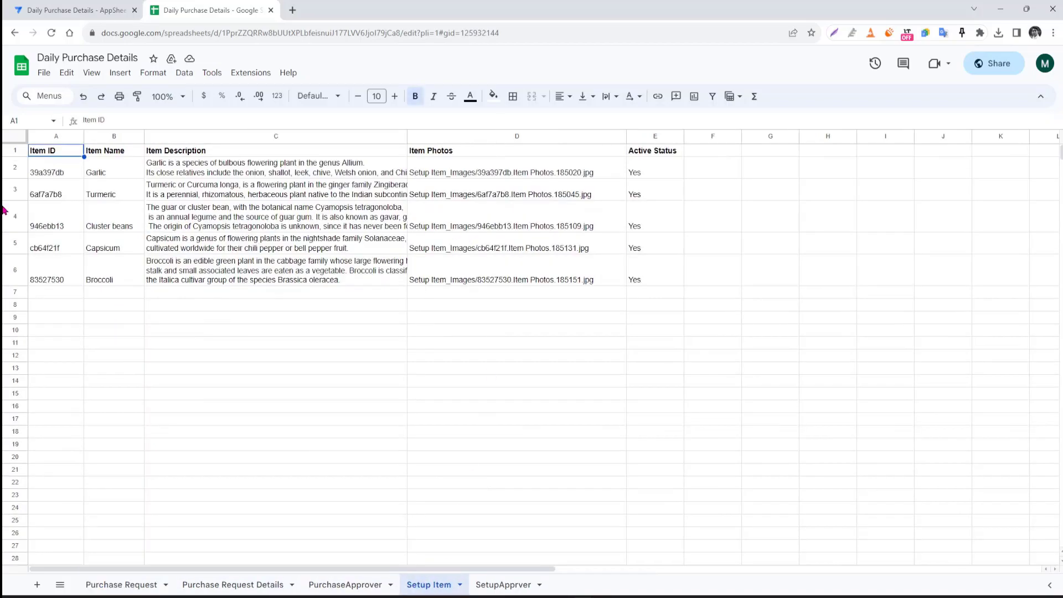
Step: Switch back to AppSheet and set the primary header of the Setup Item view to Item Name
left_click(80, 8)
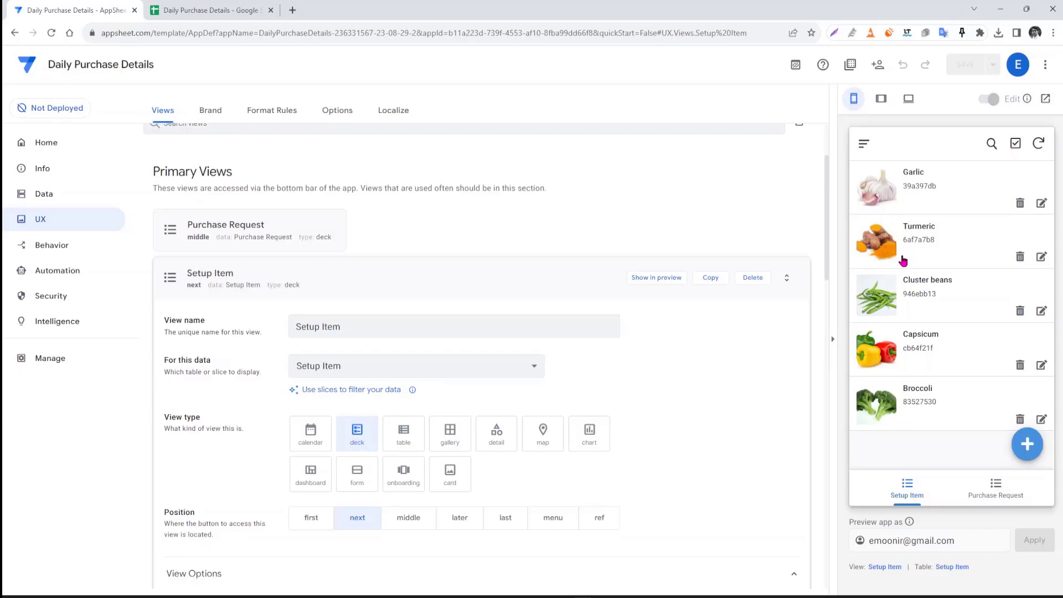
left_click(303, 277)
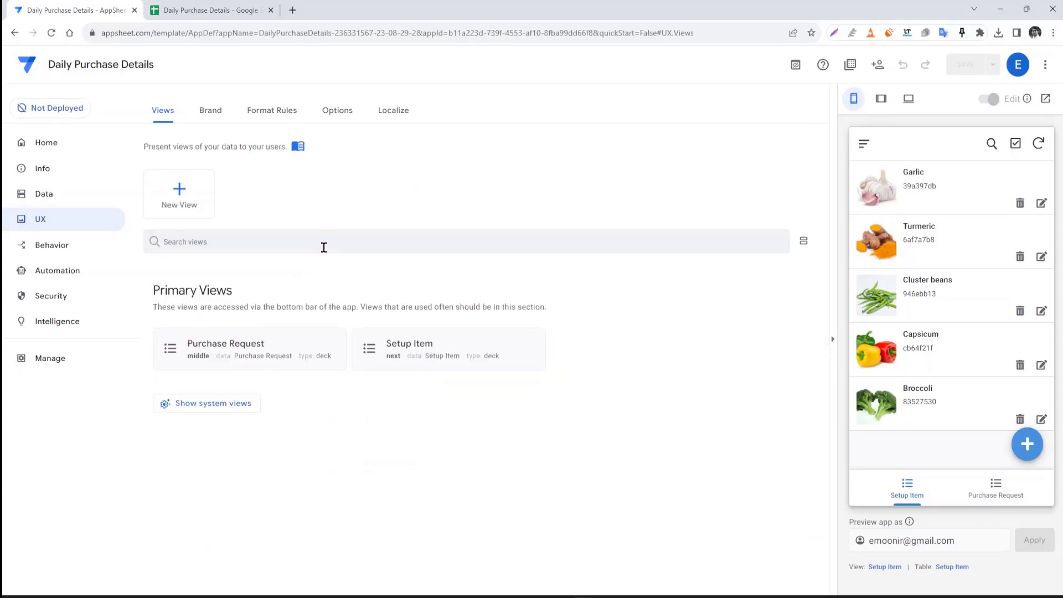
left_click(457, 366)
scroll(470, 356, "down", 5)
left_click(495, 355)
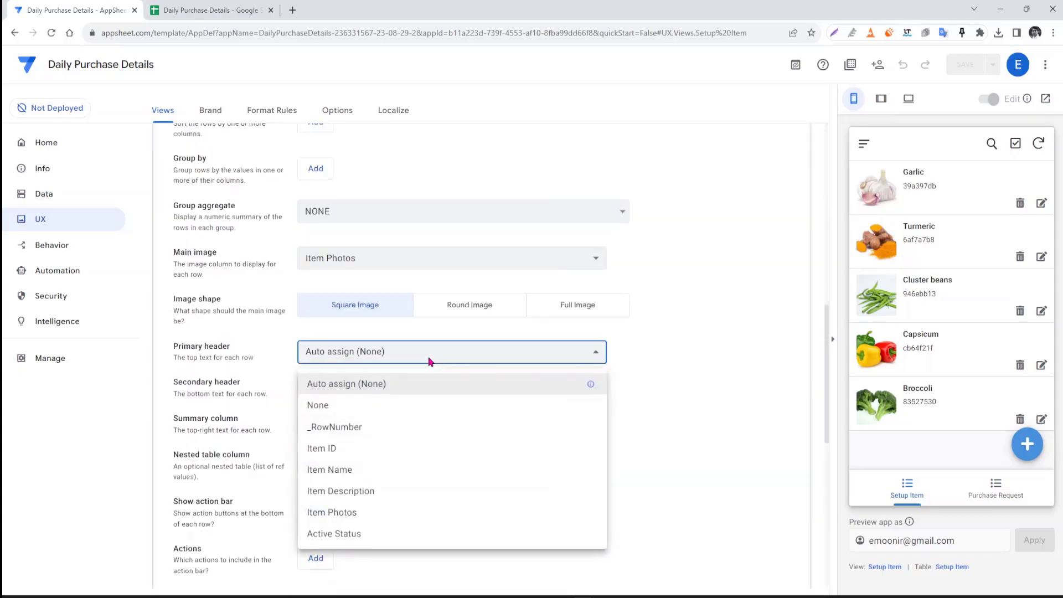
left_click(347, 469)
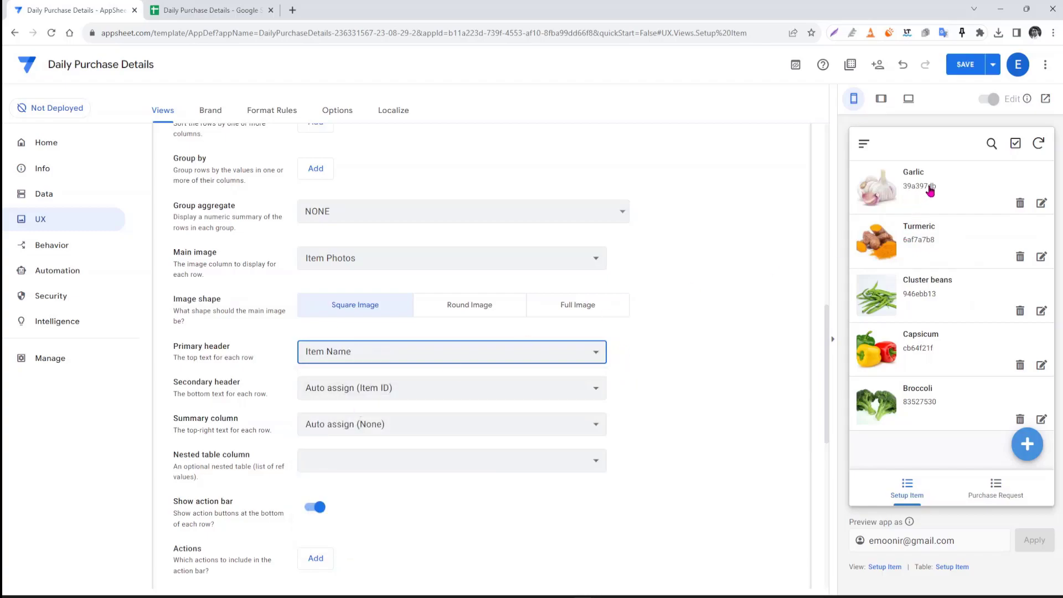
Step: Set the Setup Item view's secondary header to Item Description and its summary column to Active Status
left_click(383, 390)
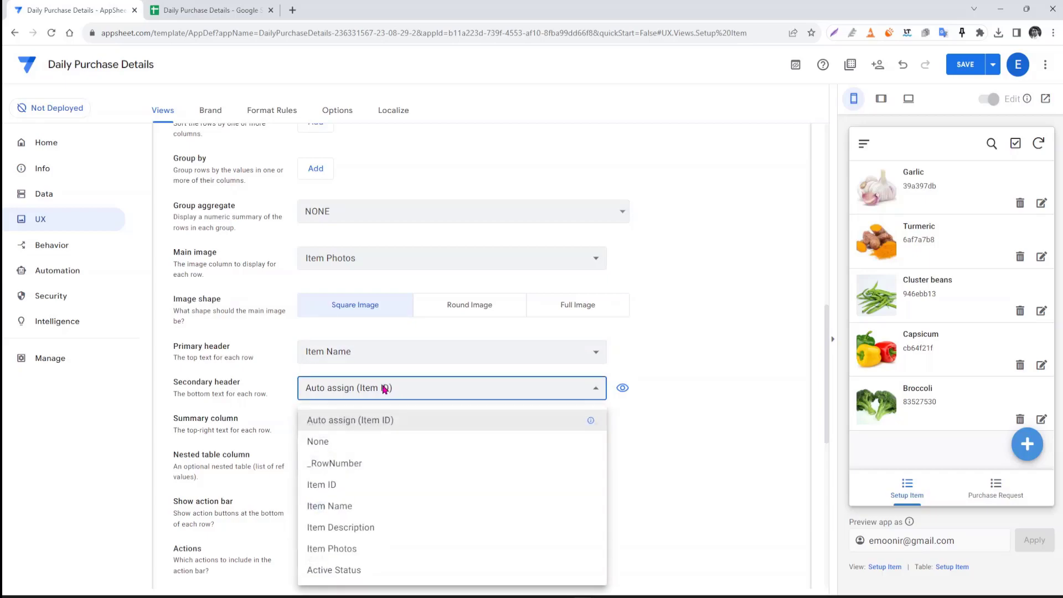
left_click(349, 529)
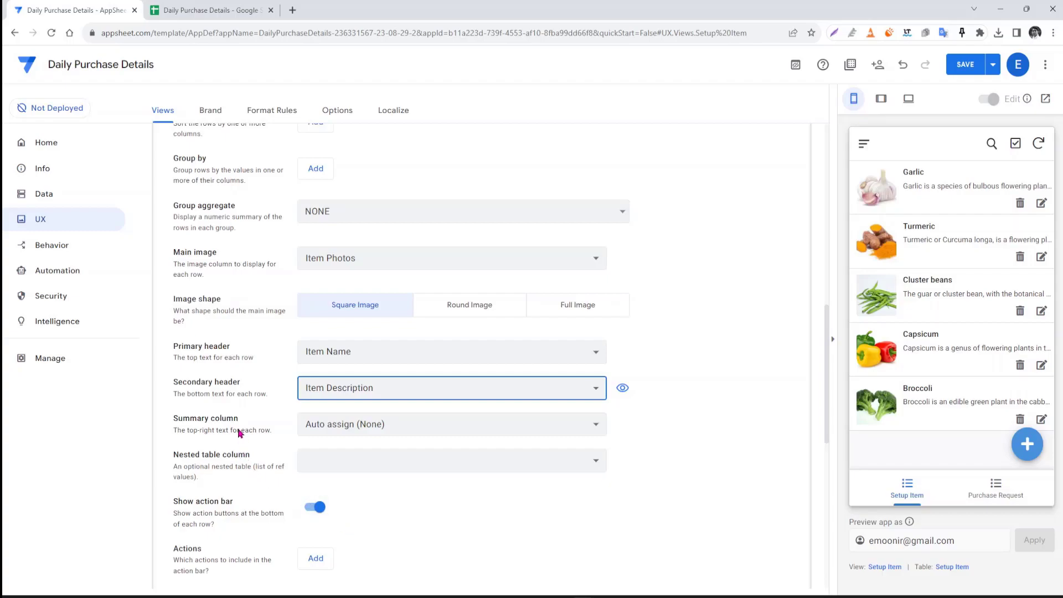
left_click(372, 426)
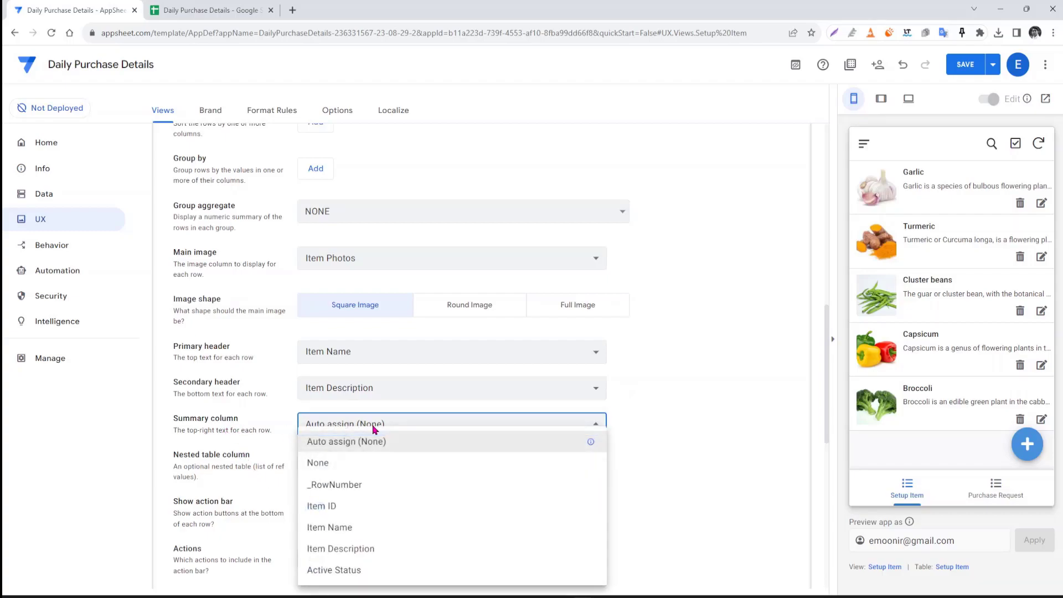
left_click(346, 576)
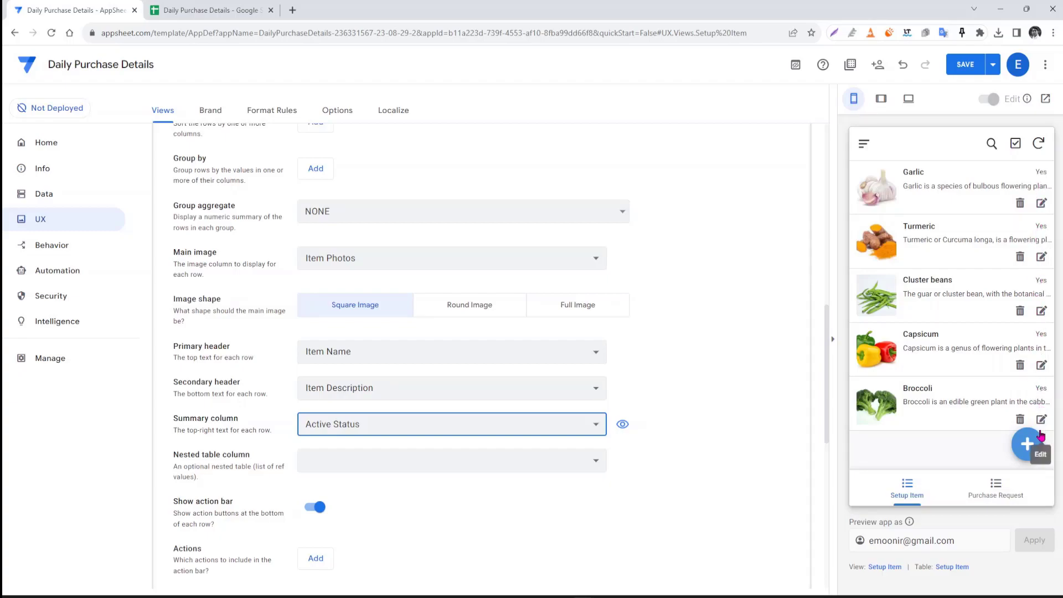
Step: Switch to Google Sheets and change the Active Status of all five items on the Setup Item sheet to Active
left_click(203, 7)
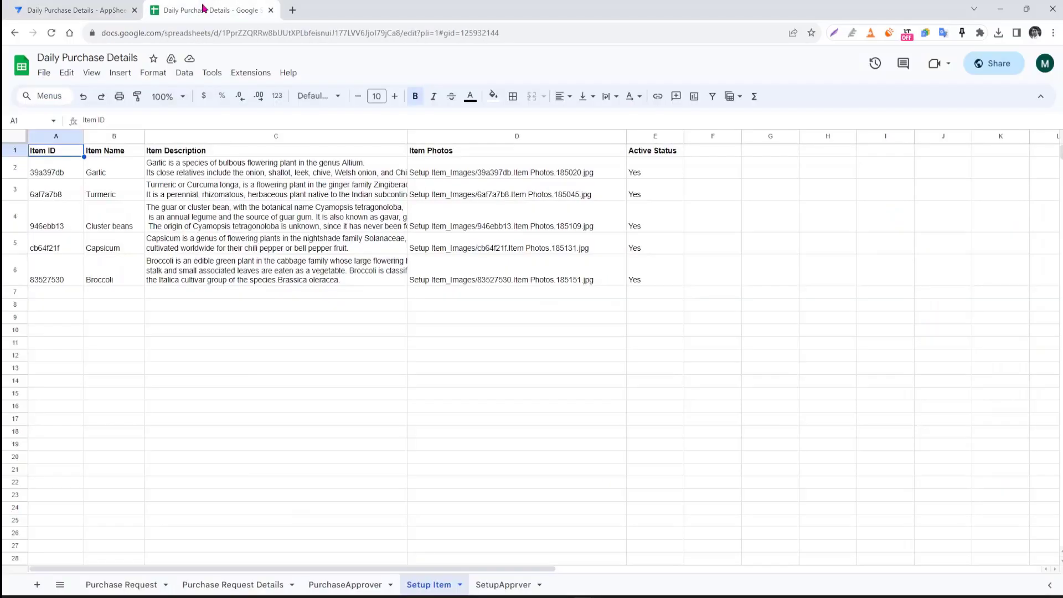
left_click(651, 172)
type("Active")
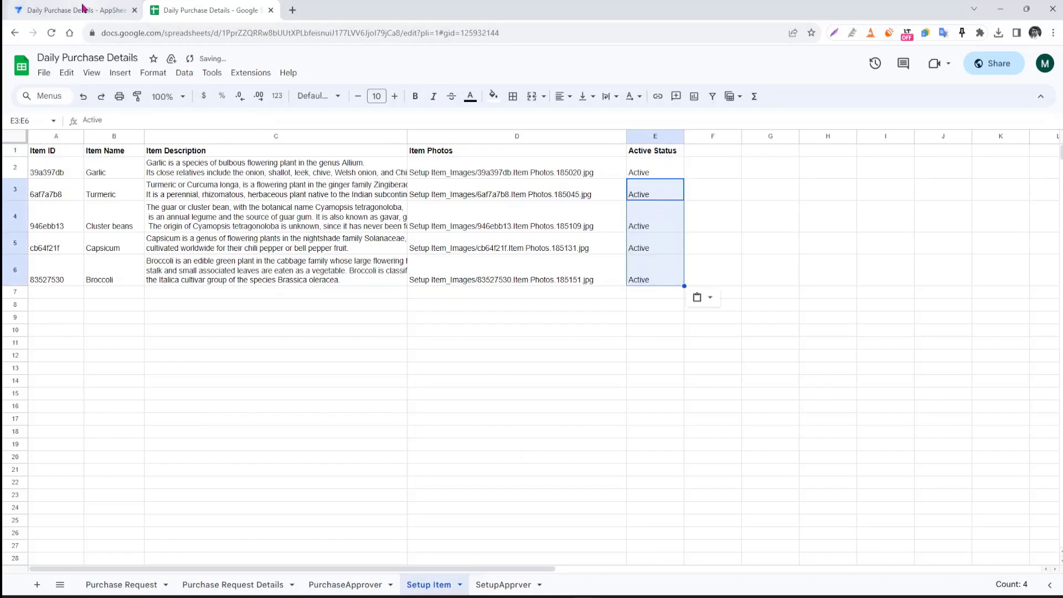
Step: Switch to AppSheet and open the column definitions of the Setup Item data table
left_click(78, 7)
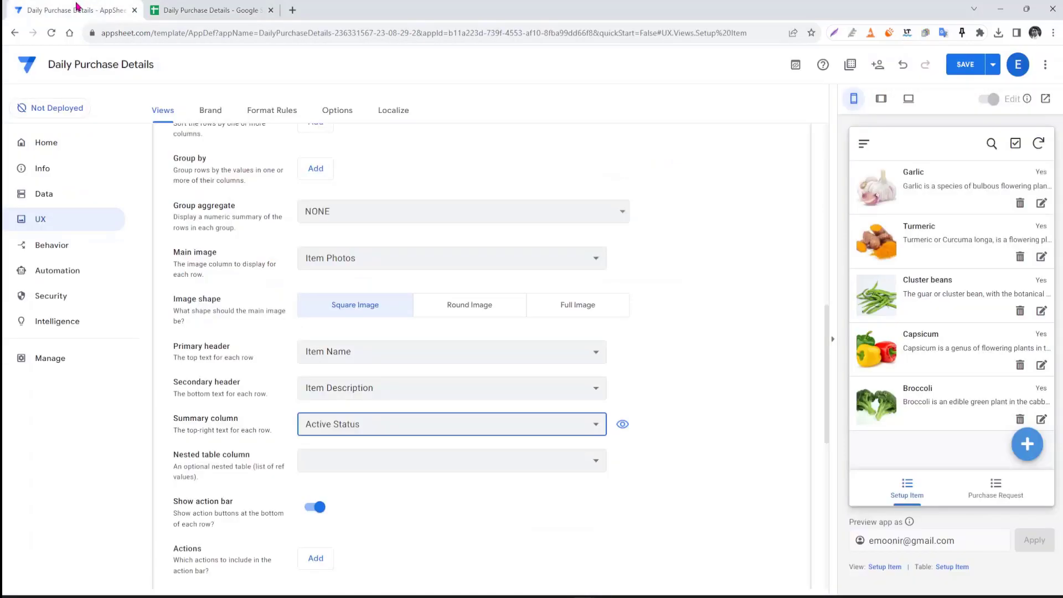
left_click(47, 194)
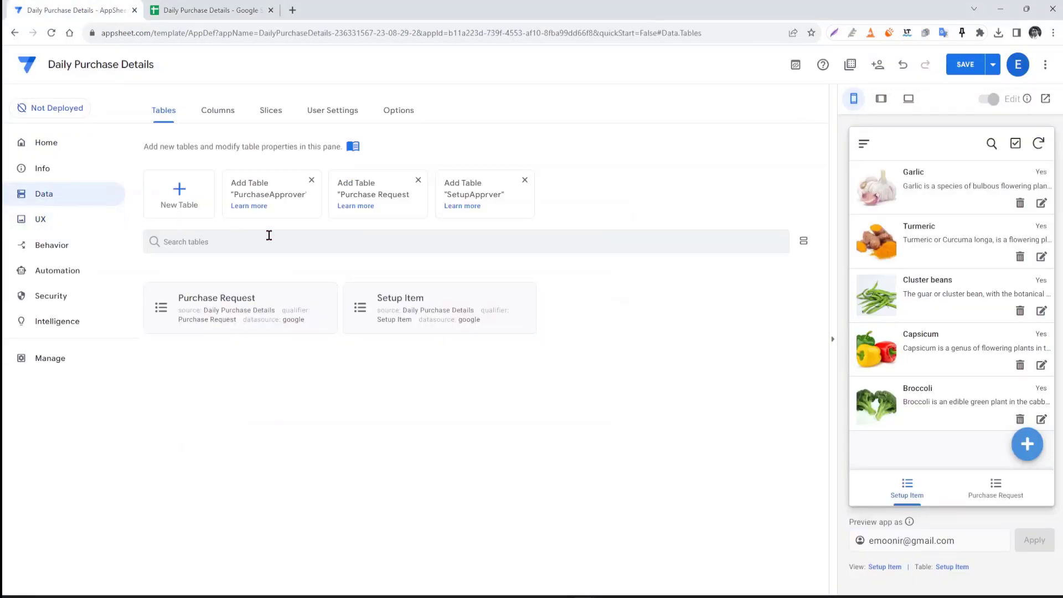
left_click(406, 308)
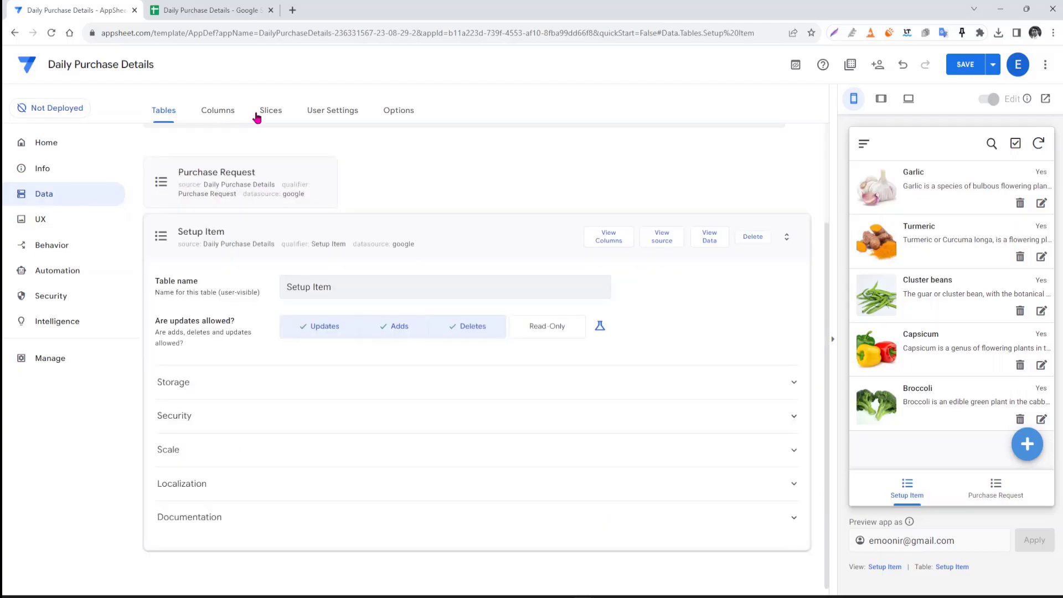
left_click(226, 113)
left_click(428, 249)
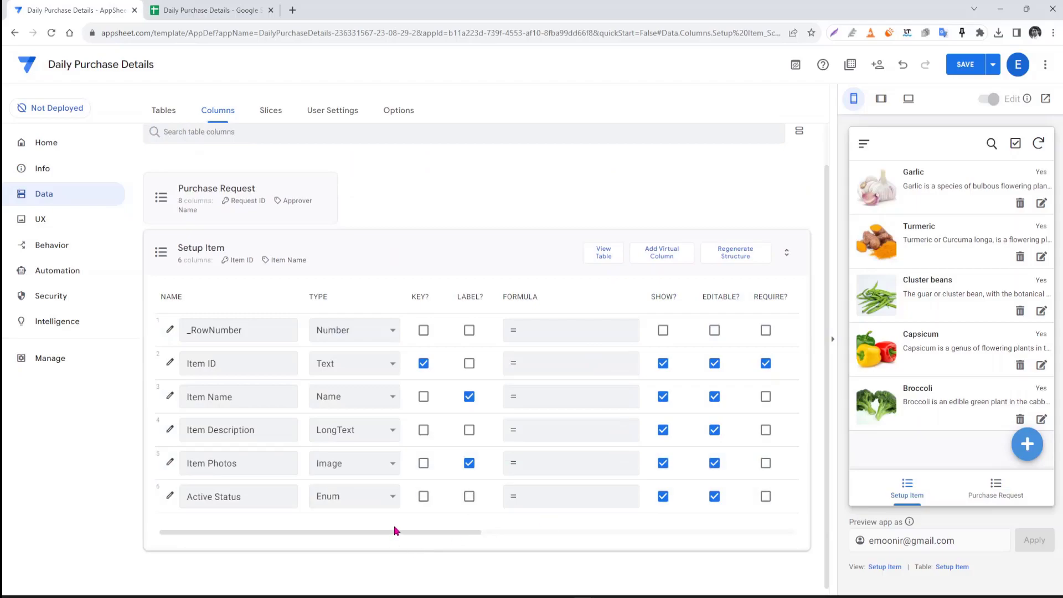
left_click_drag(397, 531, 626, 545)
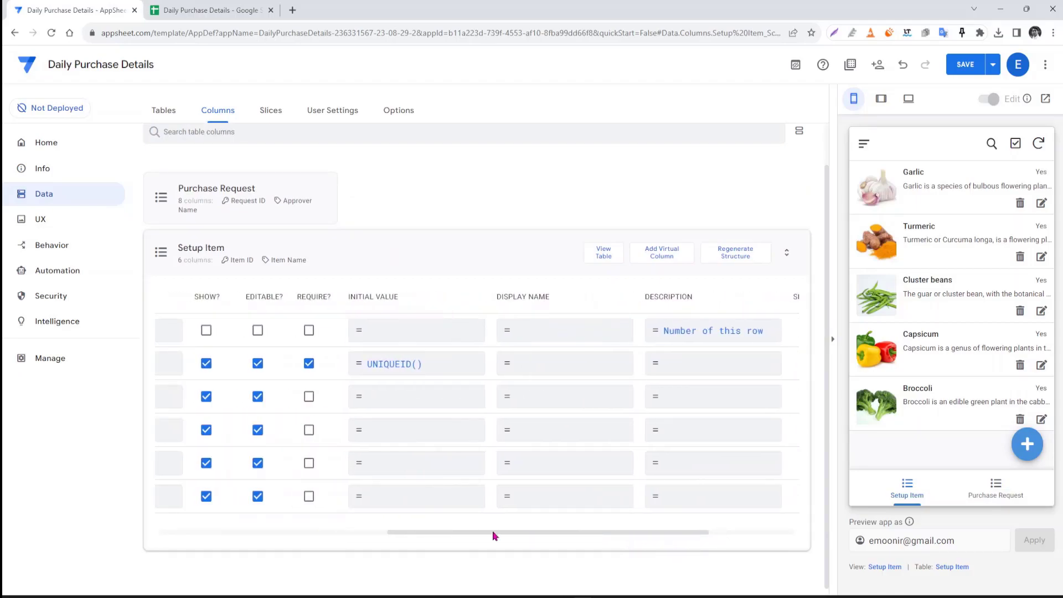
left_click(401, 498)
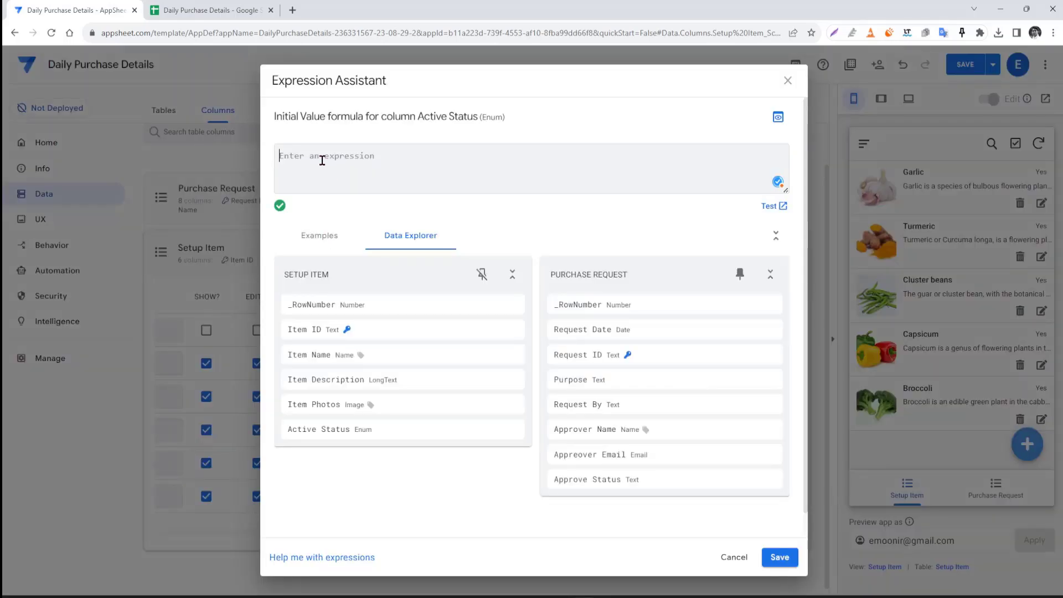
type("Active")
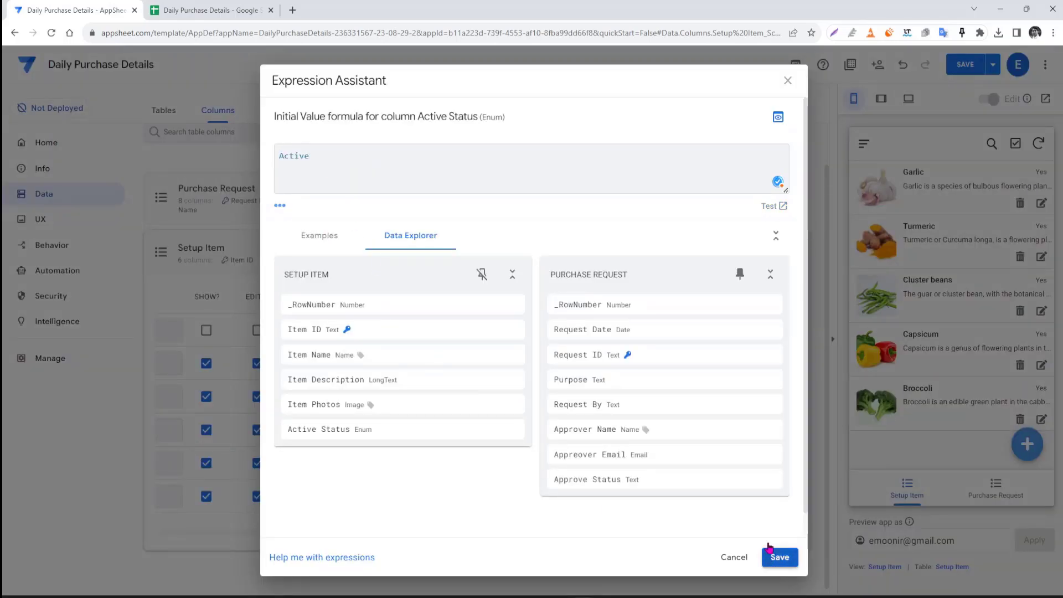
left_click(787, 81)
left_click_drag(468, 531, 192, 536)
Step: Change the enum values of the Active Status column to Active and Inactive in place of Yes and No
left_click(168, 496)
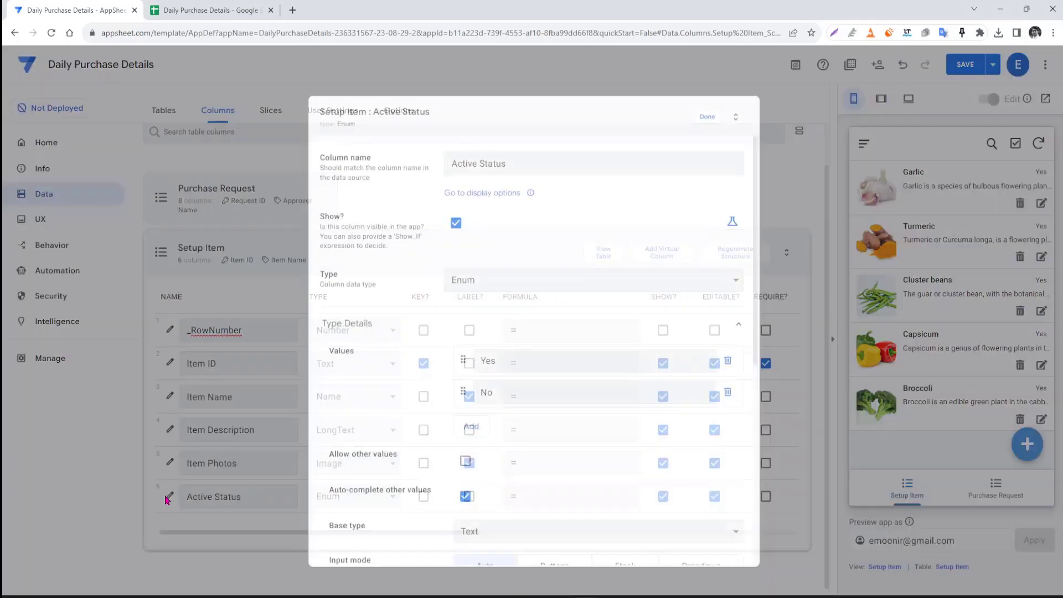
double_click(512, 366)
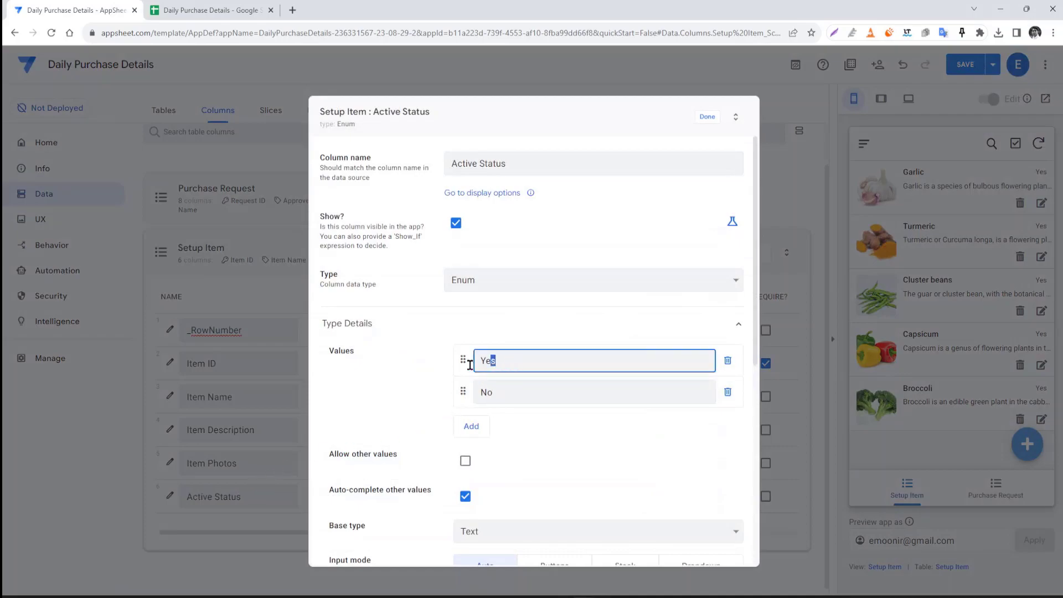
type("Active")
key("Tab")
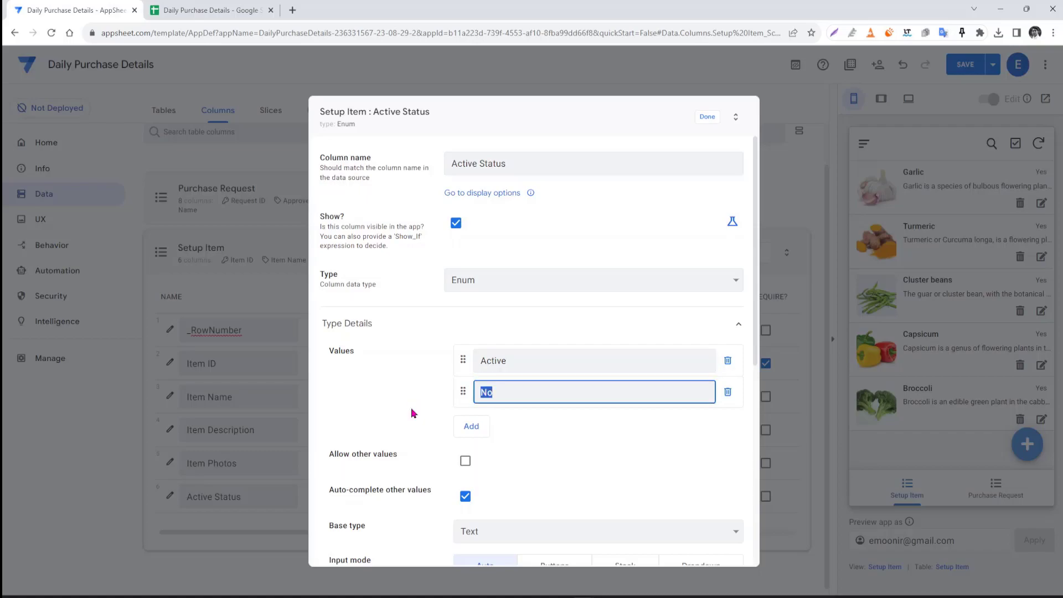
type("Inactive")
left_click(708, 118)
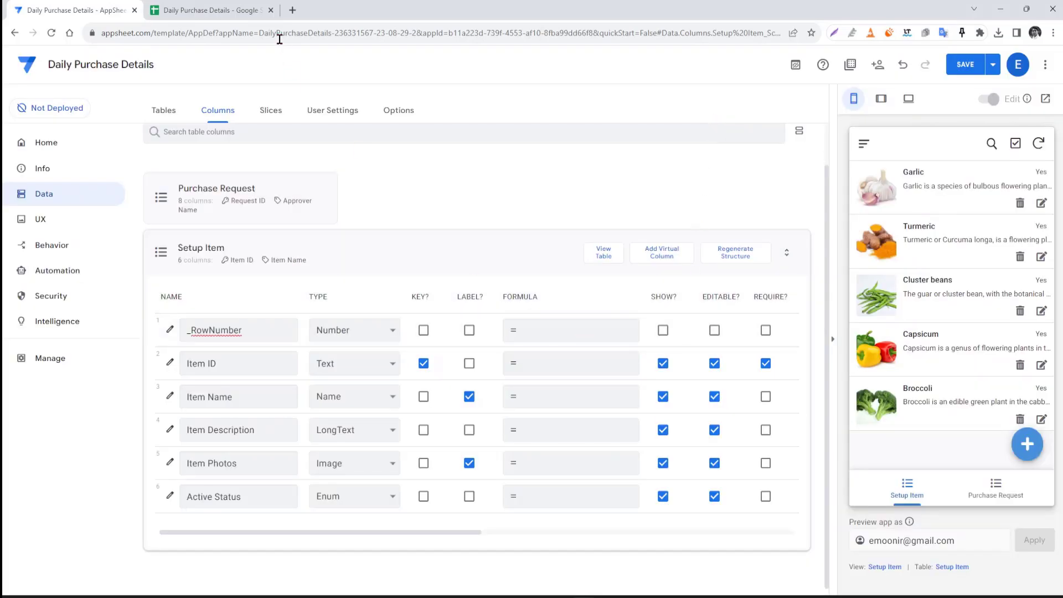
Step: Switch to Google Sheets and set Broccoli's Active Status in cell E6 to InActive
left_click(222, 10)
left_click(657, 271)
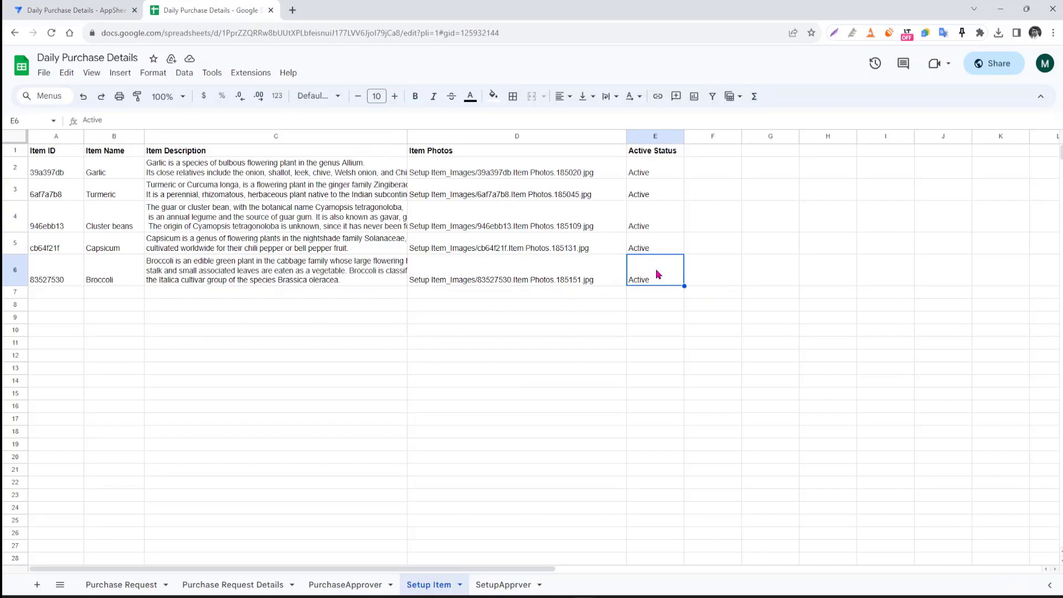
key("BackSpace")
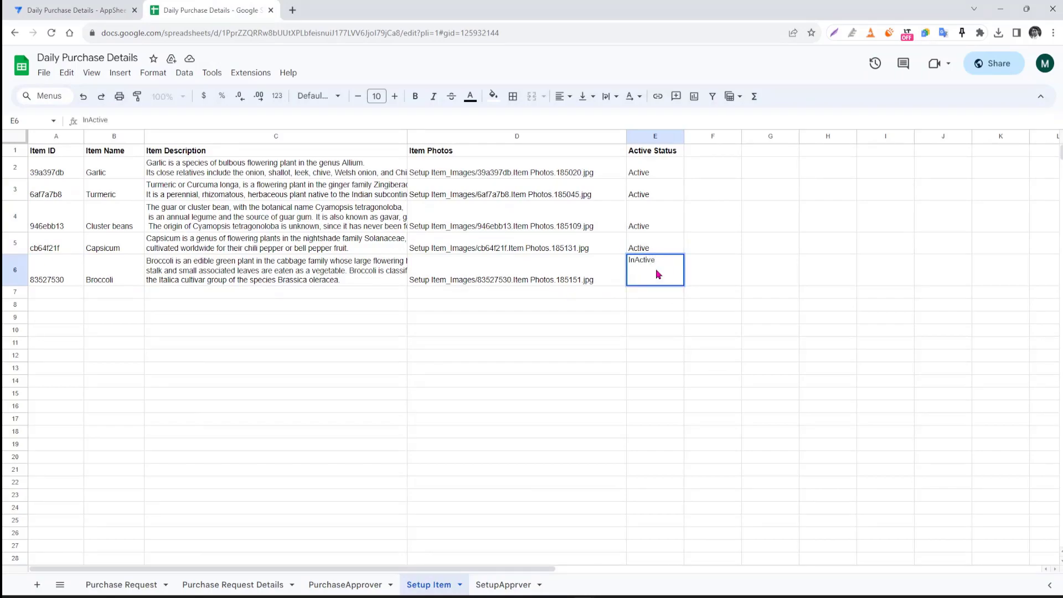
left_click(680, 327)
left_click(666, 282)
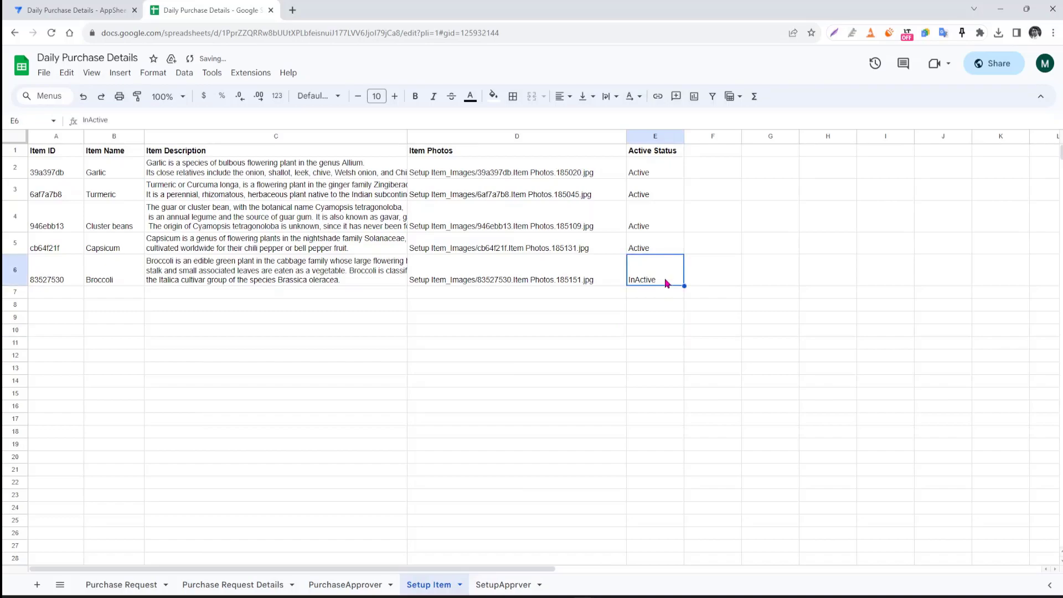
Step: Switch to AppSheet and save the app with the updated Setup Item settings
left_click(97, 12)
left_click(963, 66)
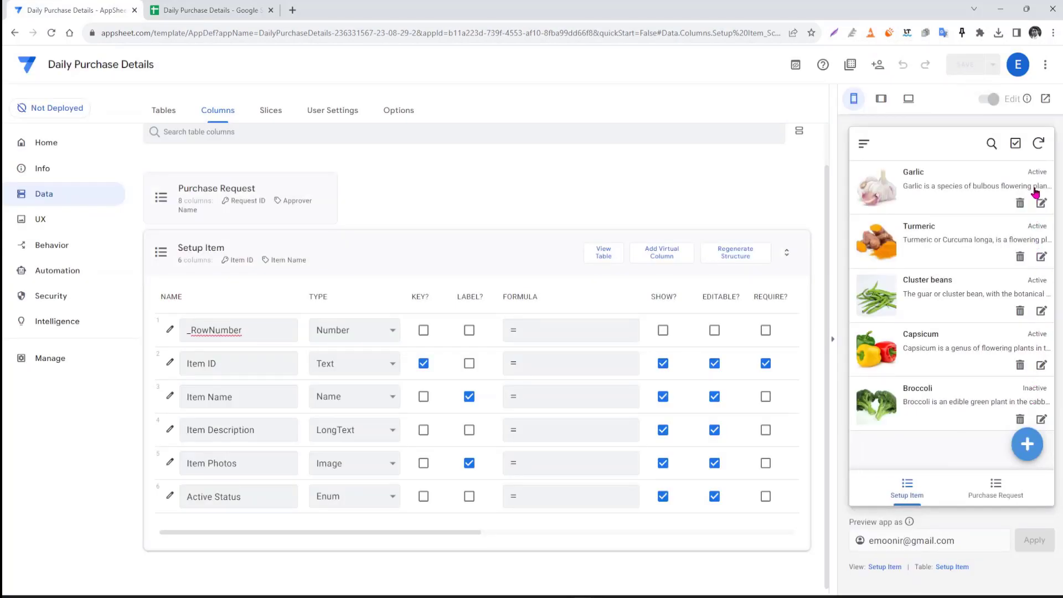
left_click(1026, 446)
Step: Create a new format rule in the app's UX settings and name it Status Color
left_click(43, 220)
scroll(273, 244, "down", 3)
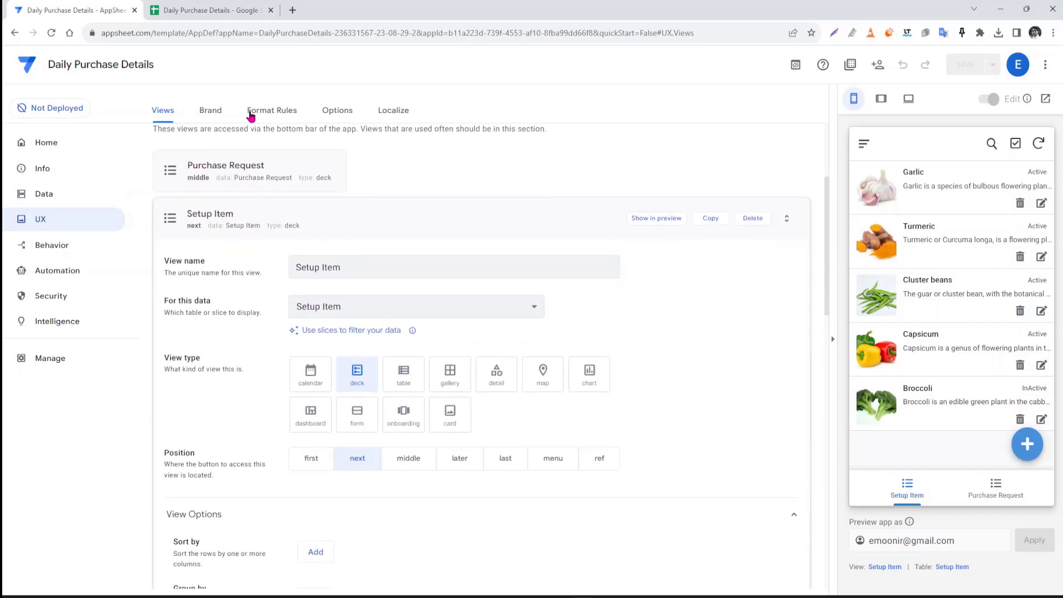
left_click(270, 111)
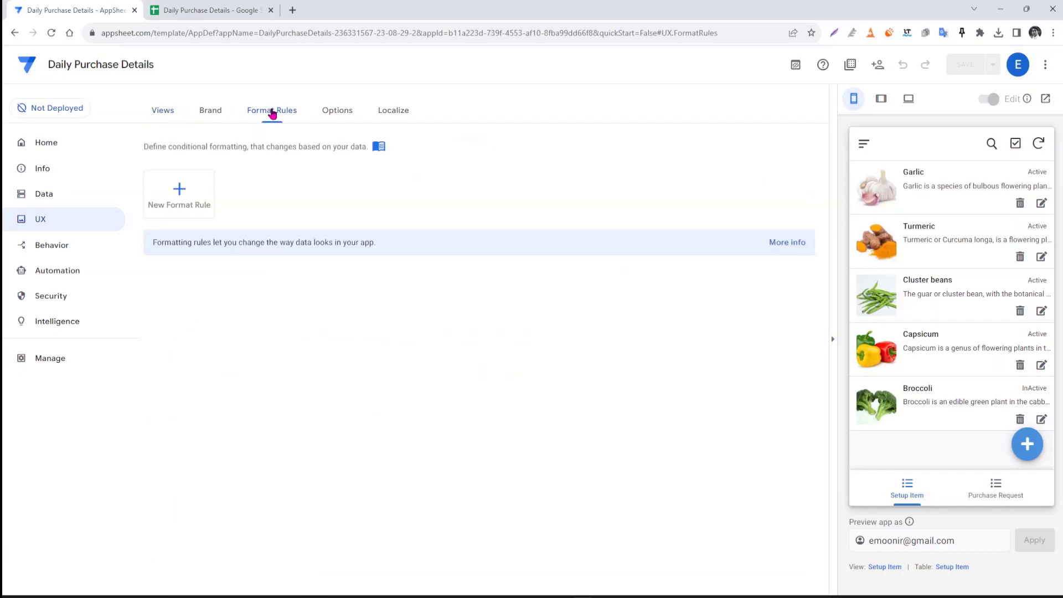
left_click(182, 208)
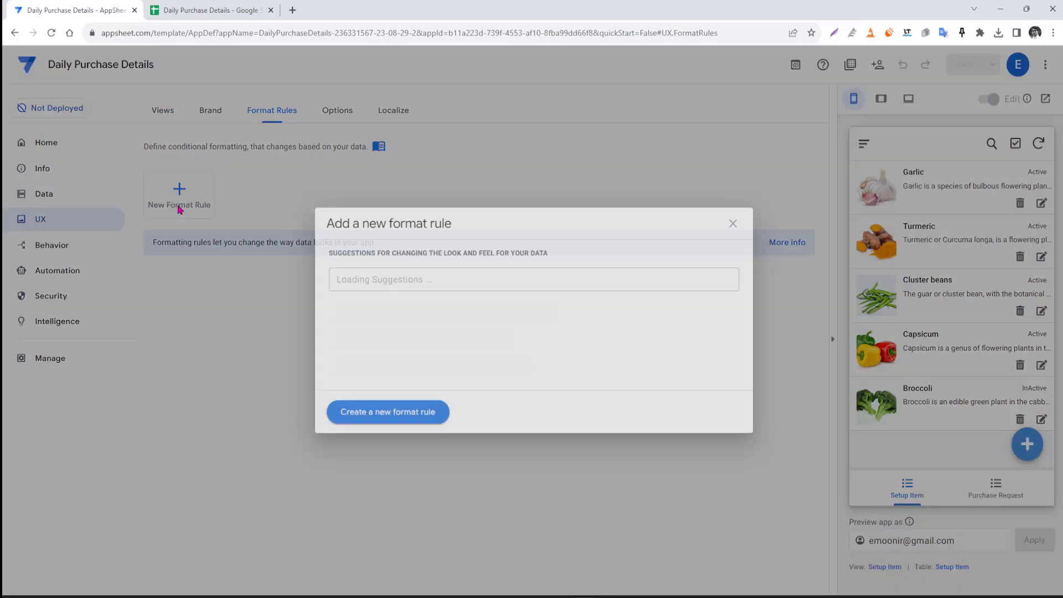
left_click(394, 419)
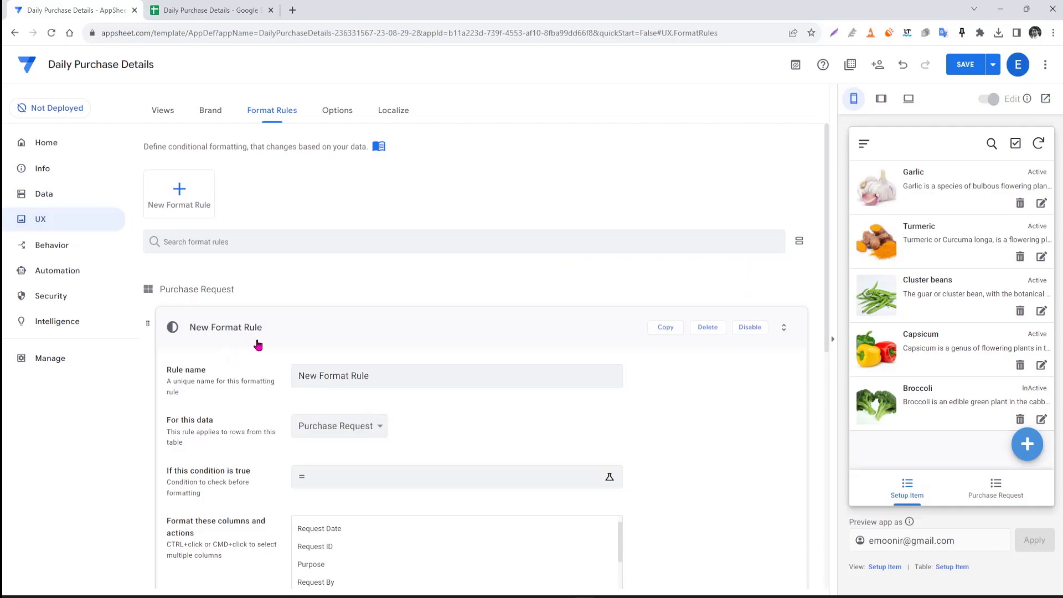
left_click_drag(394, 381, 237, 386)
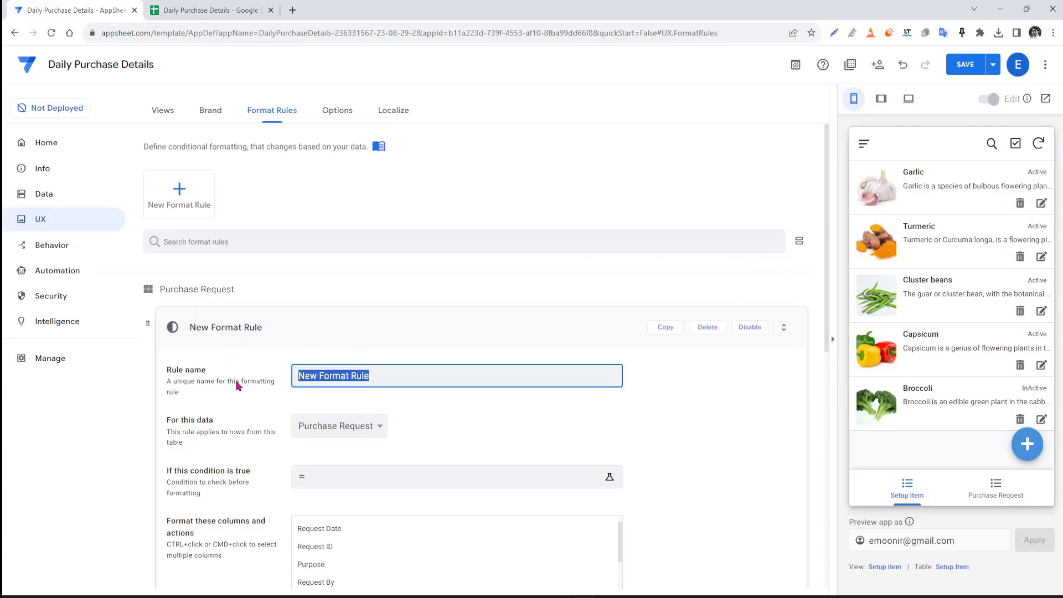
type("St")
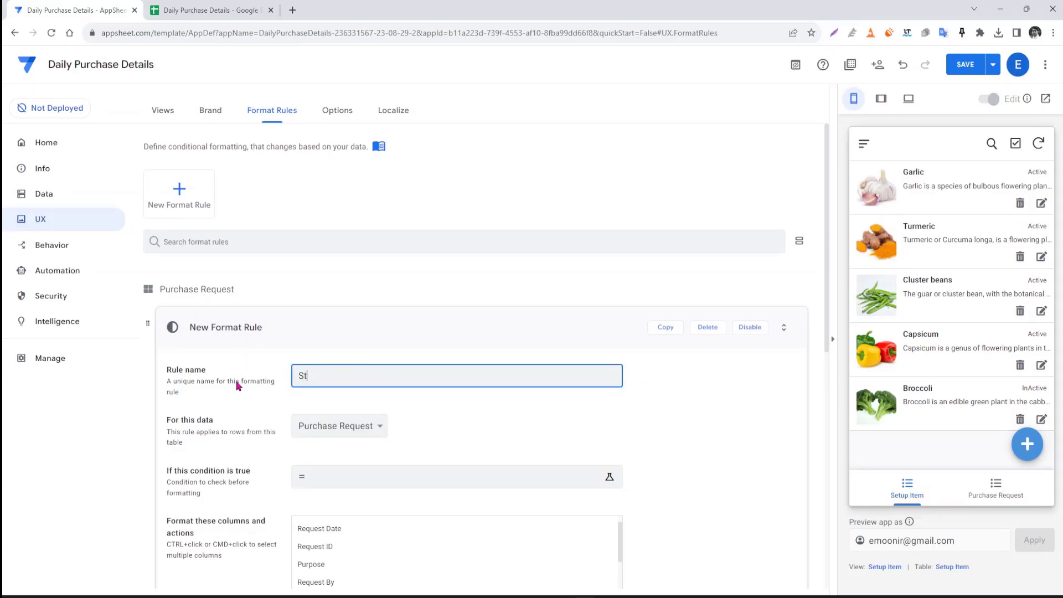
type("atus Color")
scroll(424, 397, "down", 1)
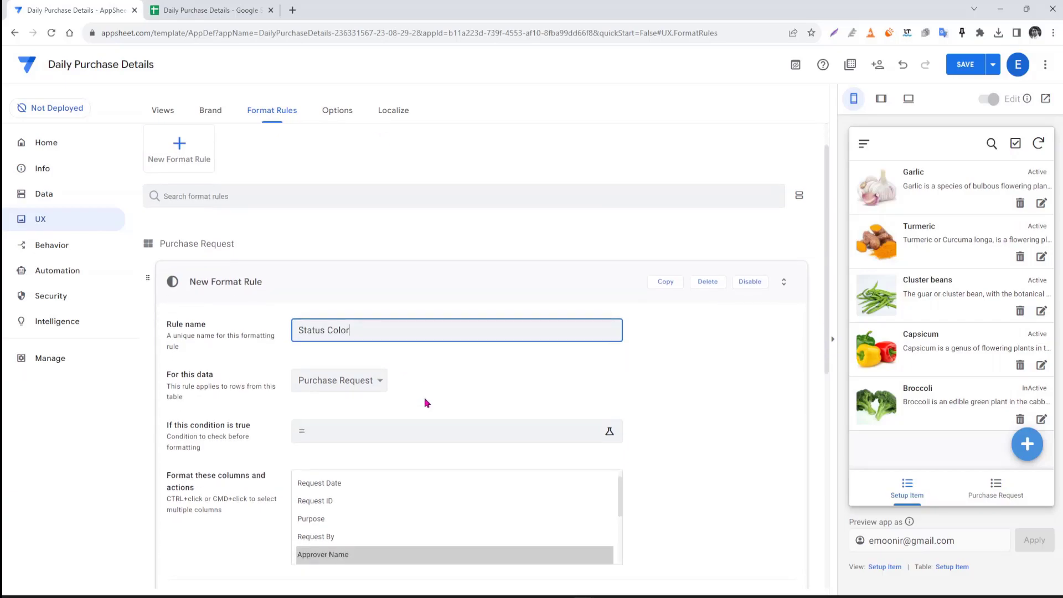
Step: Point the Status Color rule at the Setup Item table and set its condition to [Active Status]="Active"
left_click(348, 369)
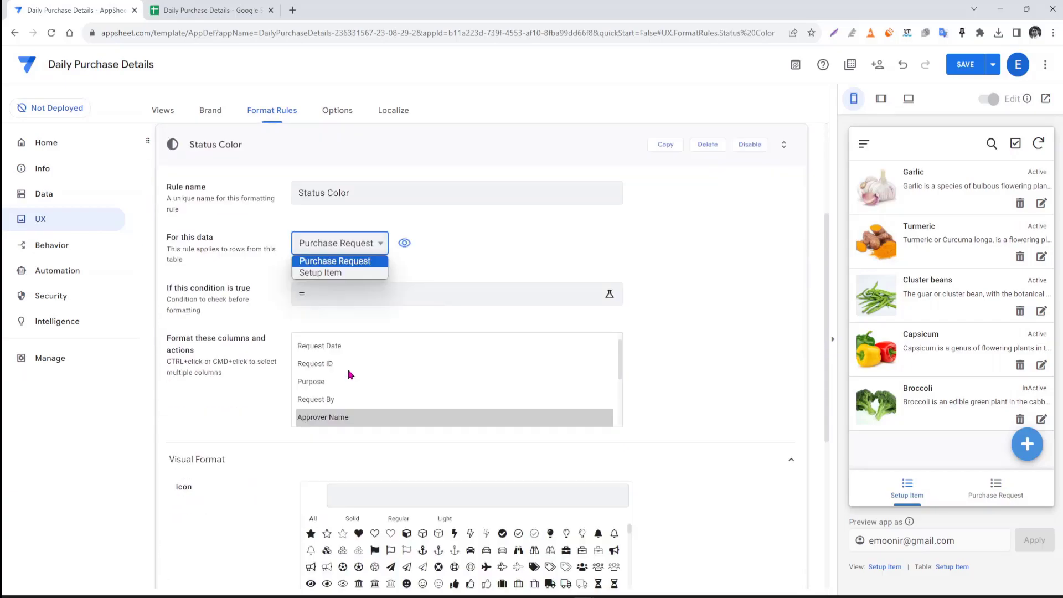
left_click(328, 272)
scroll(513, 334, "down", 1)
scroll(513, 334, "down", 2)
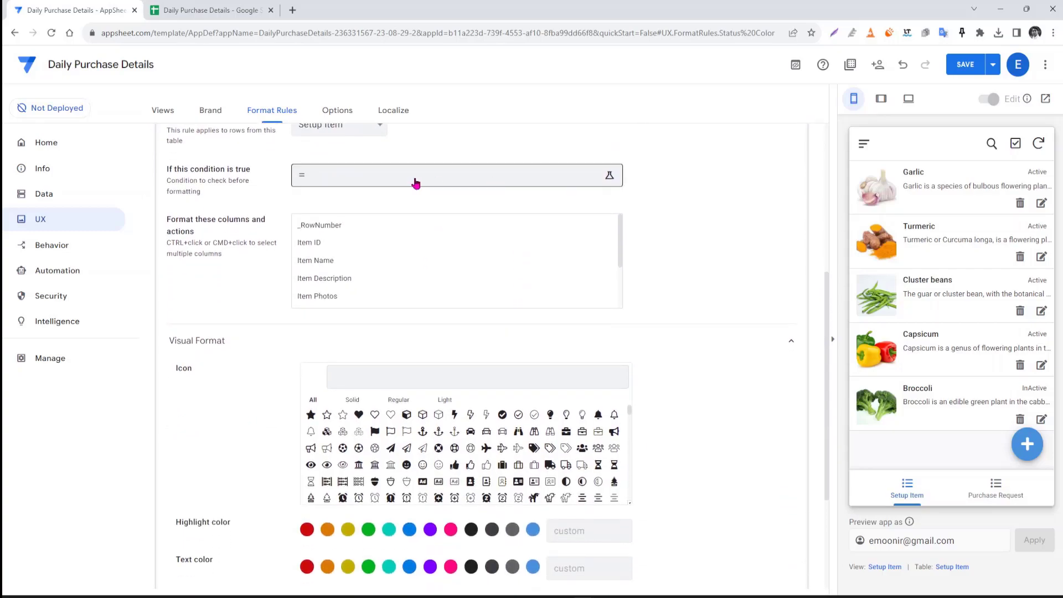
left_click(415, 177)
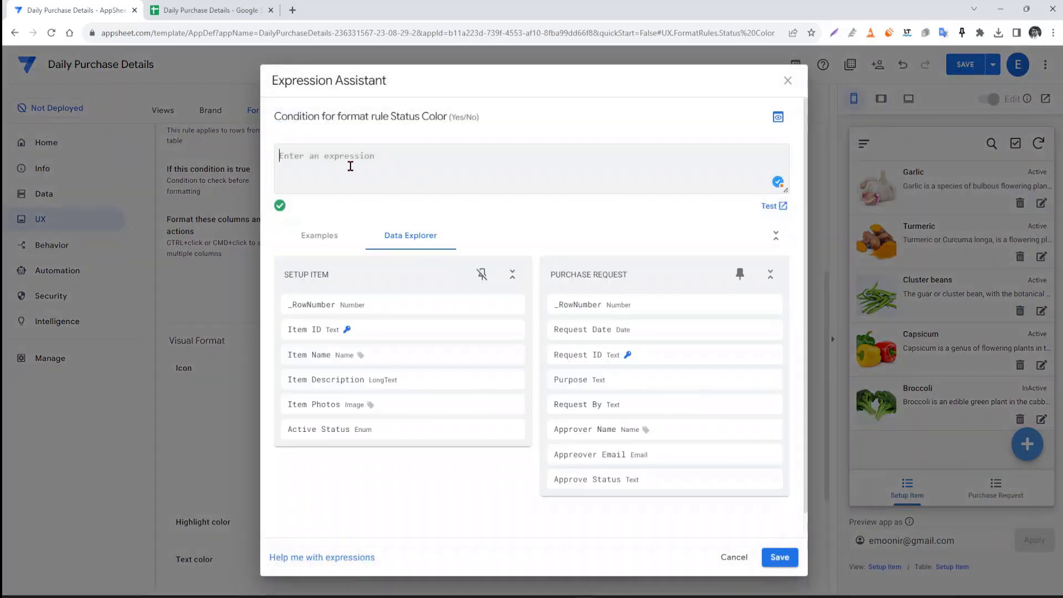
scroll(392, 388, "down", 1)
left_click(493, 405)
type("=\"Active")
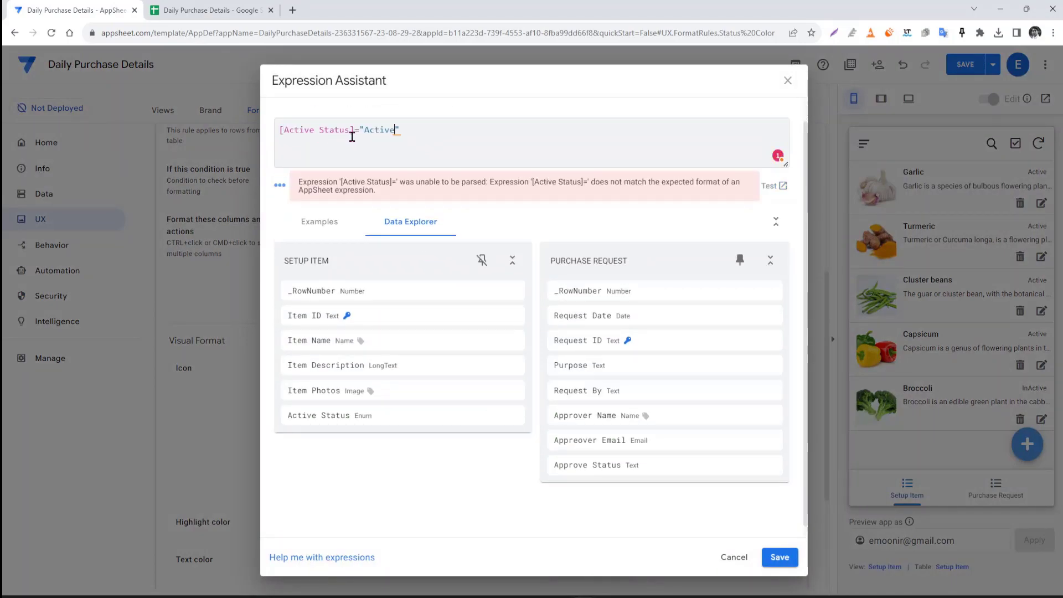
left_click(778, 560)
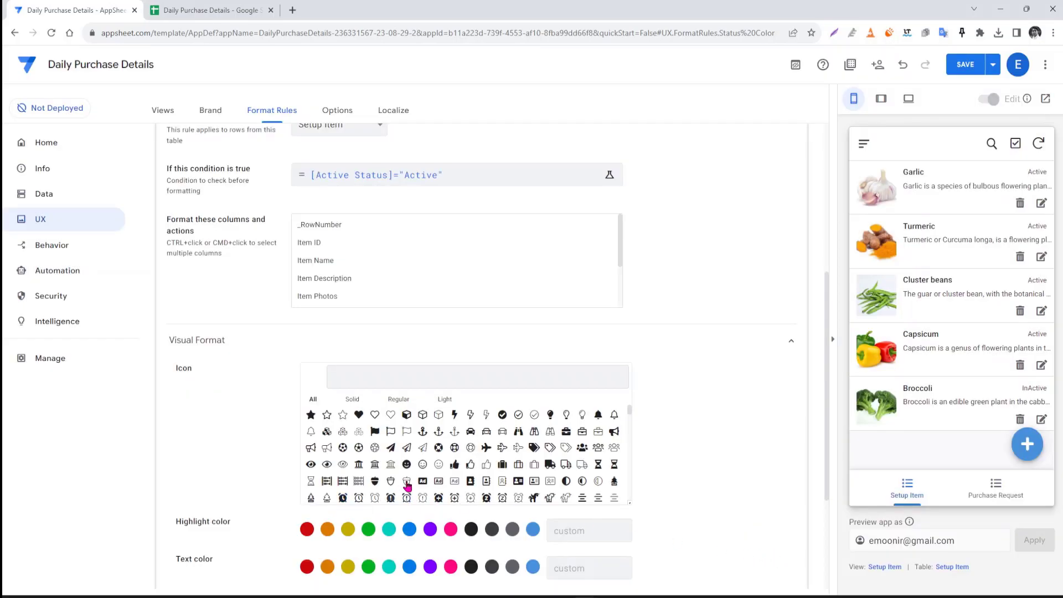
Step: Give the Status Color rule the check-circle icon and green text color, and save the app
left_click(503, 416)
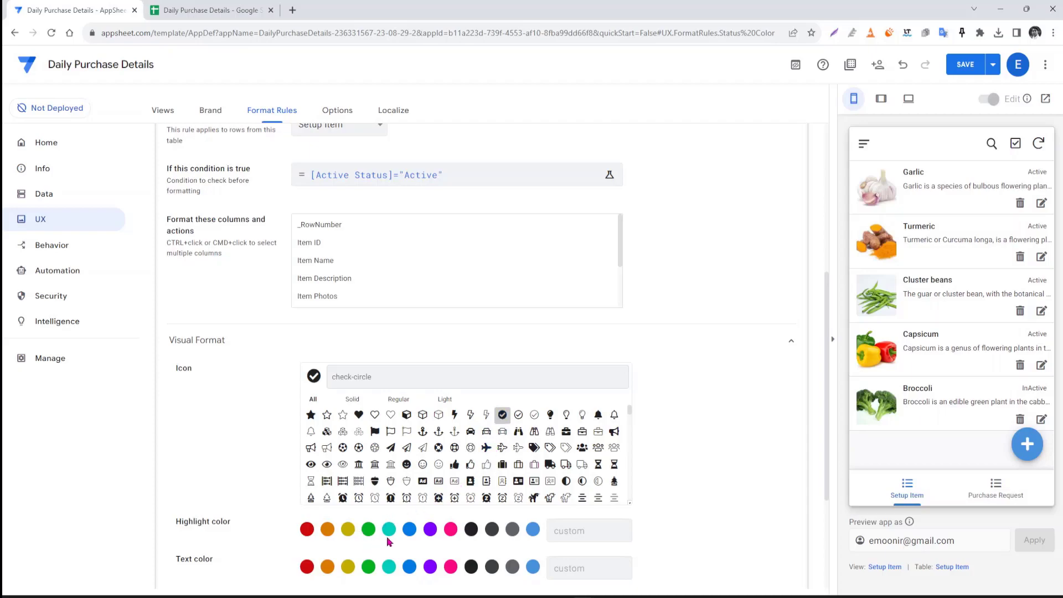
left_click(368, 567)
scroll(588, 493, "down", 5)
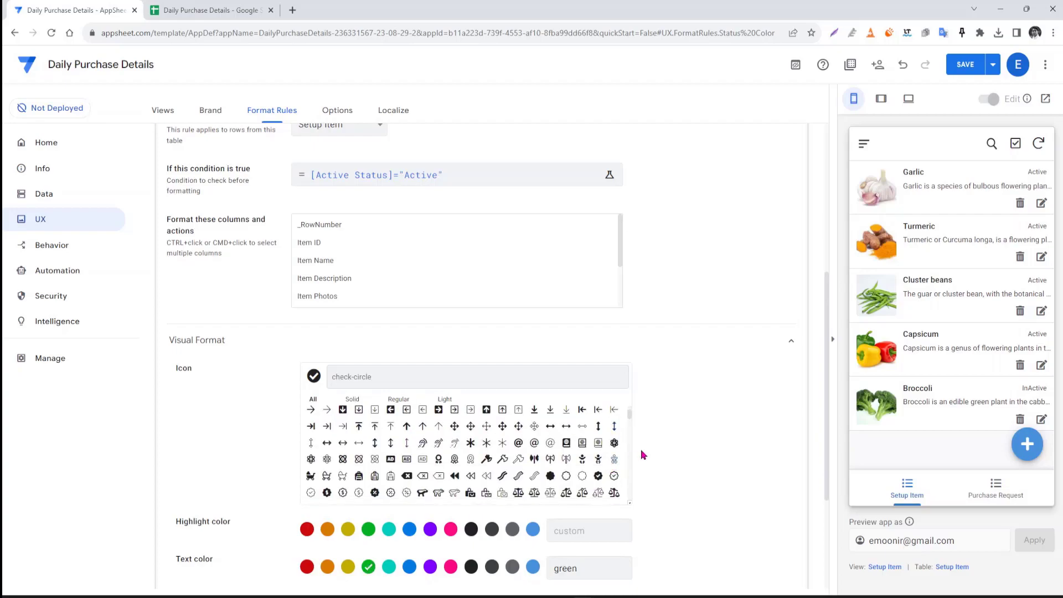
scroll(706, 406, "down", 3)
scroll(703, 400, "down", 1)
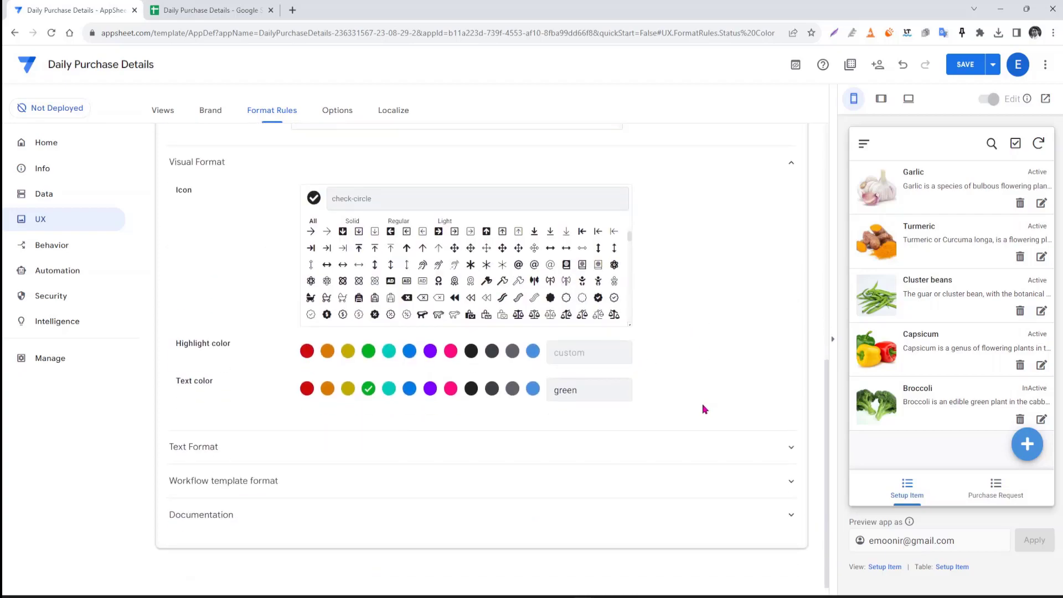
left_click(972, 67)
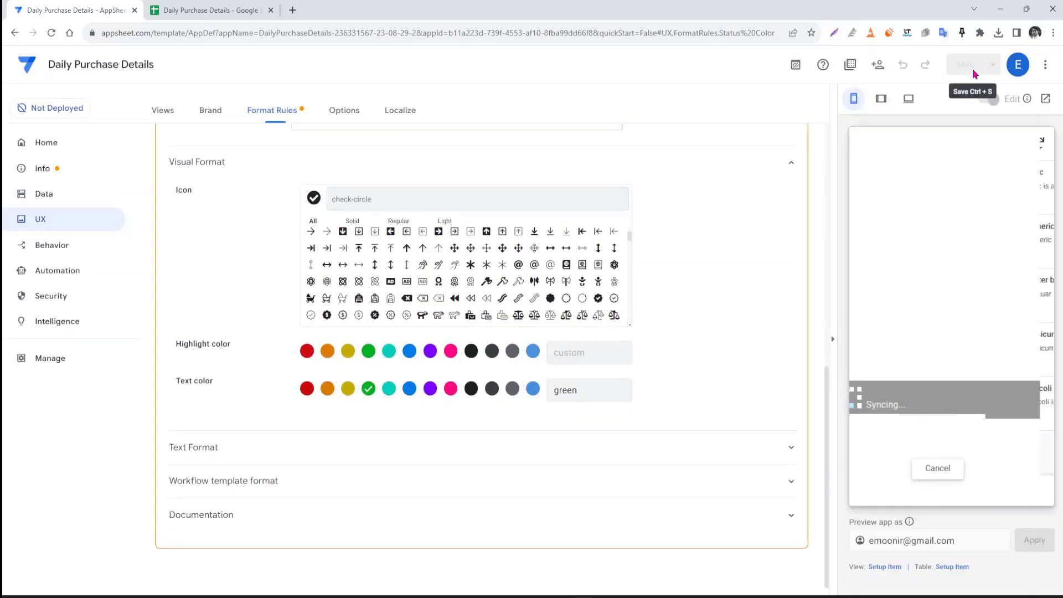
Step: Apply the Status Color rule to the Active Status column with a green highlight color, and save the app
scroll(530, 293, "up", 4)
scroll(527, 297, "up", 2)
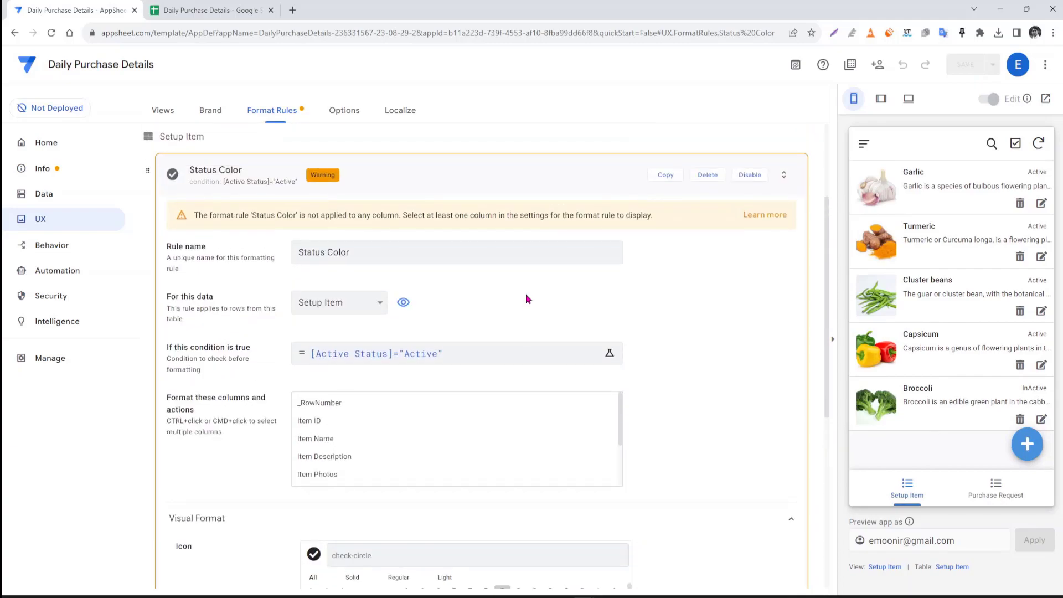
scroll(526, 297, "up", 1)
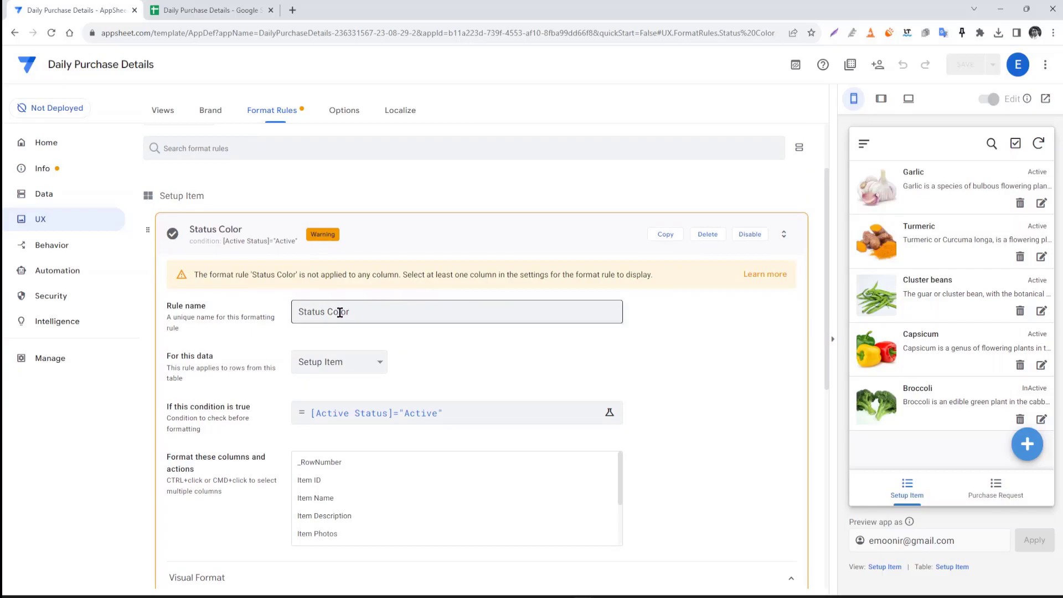
scroll(387, 355, "down", 1)
scroll(459, 444, "down", 5)
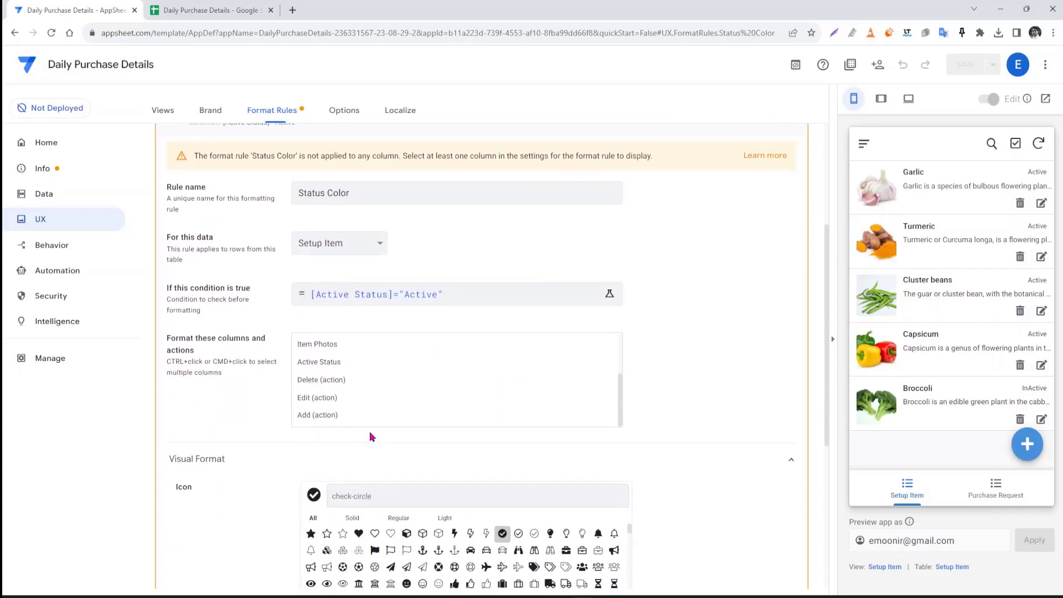
left_click(320, 365)
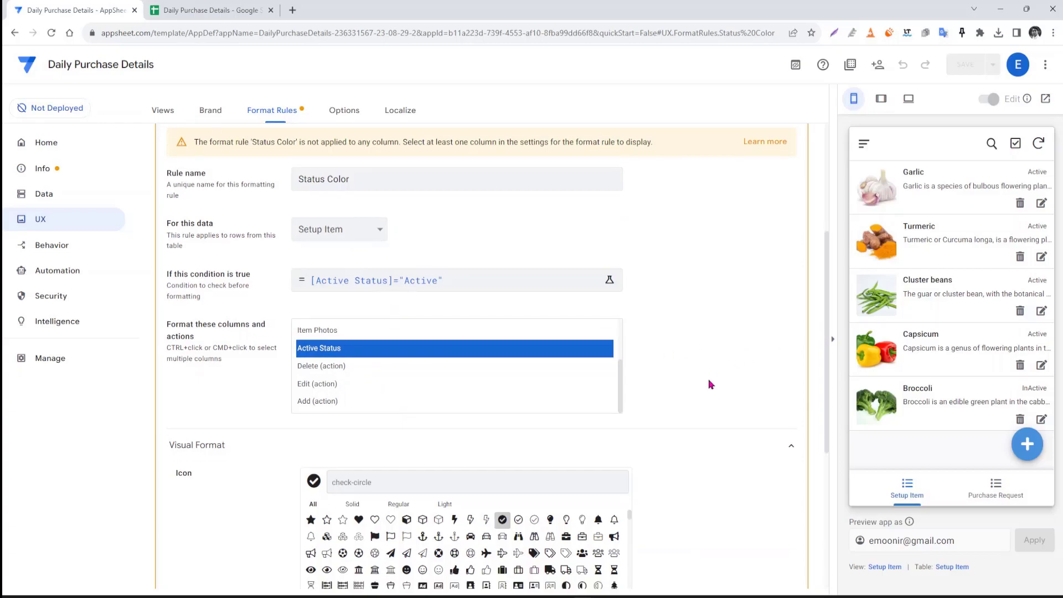
scroll(710, 378, "down", 4)
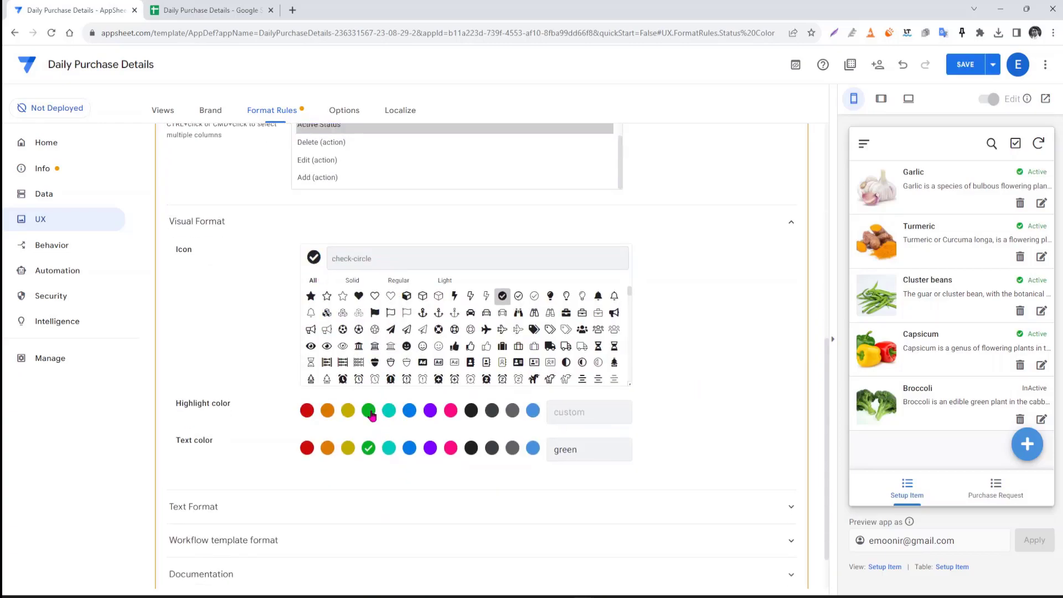
left_click(960, 65)
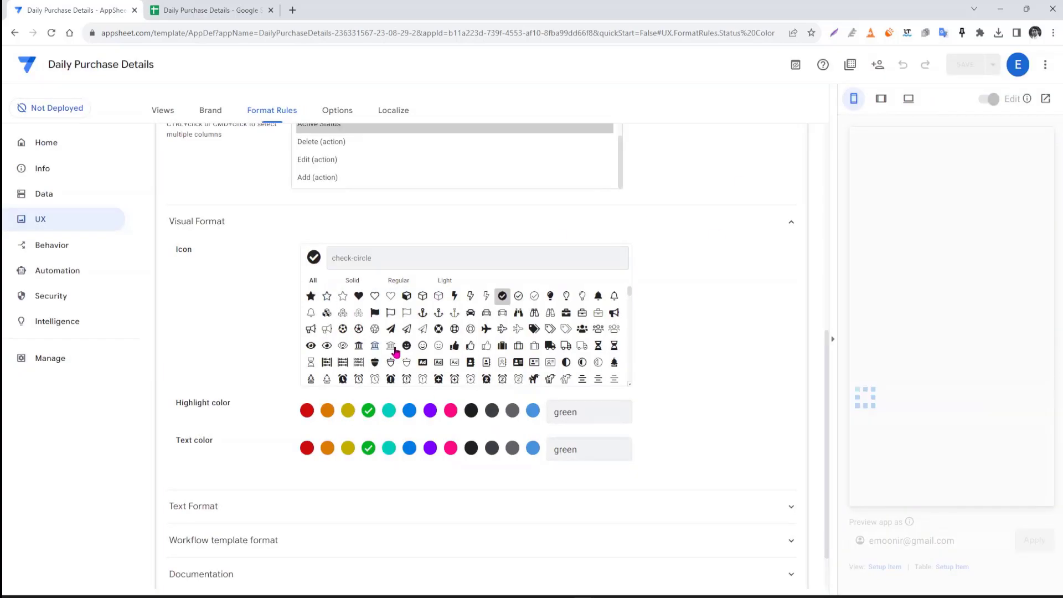
scroll(387, 361, "up", 3)
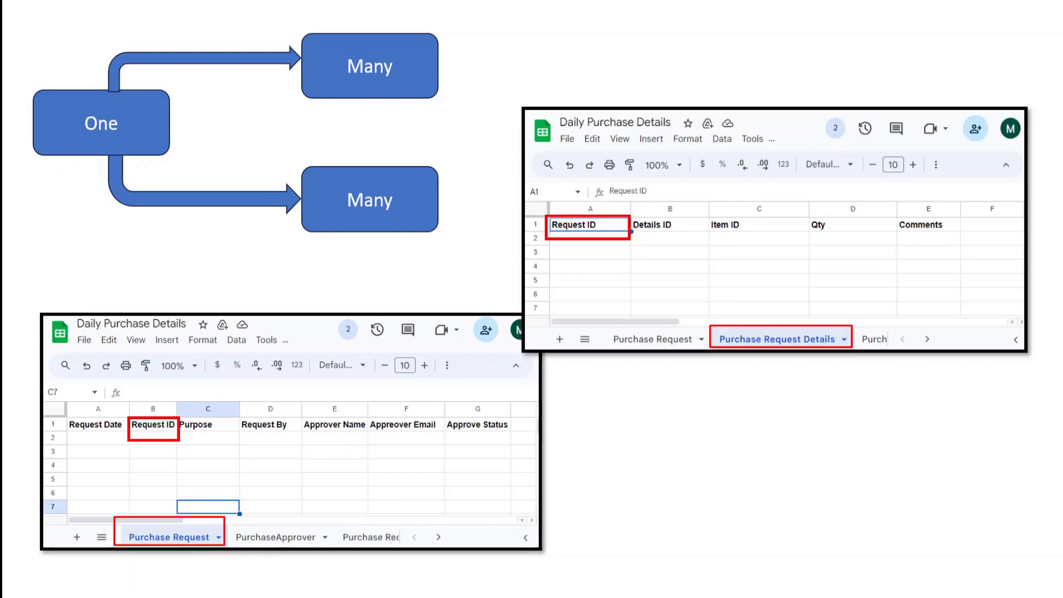
key("Right")
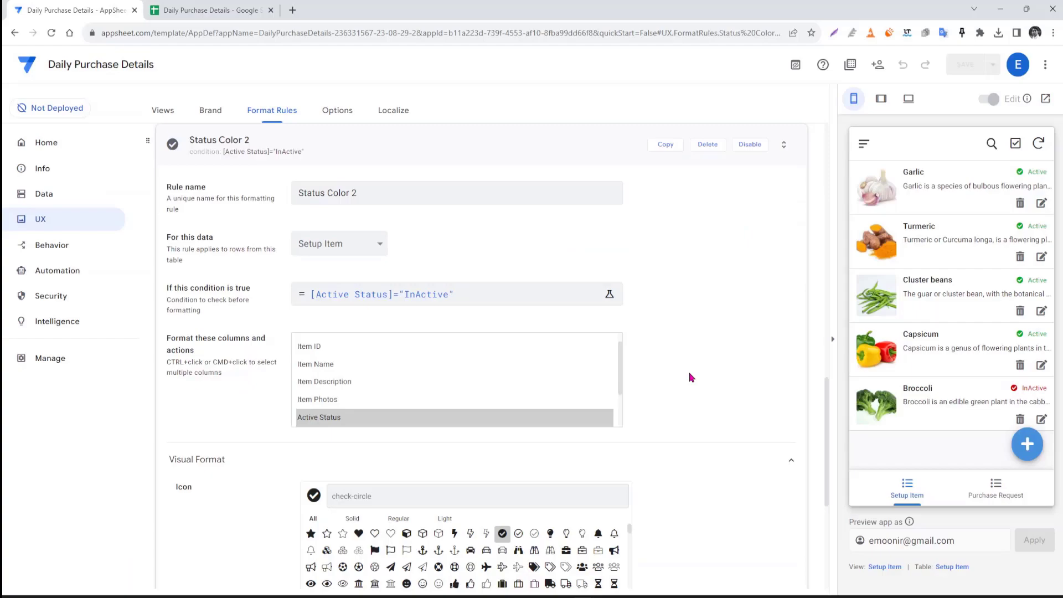
Step: Add the suggested Purchase Request Details, PurchaseApprover and SetupApprver tables to the app's data
left_click(47, 195)
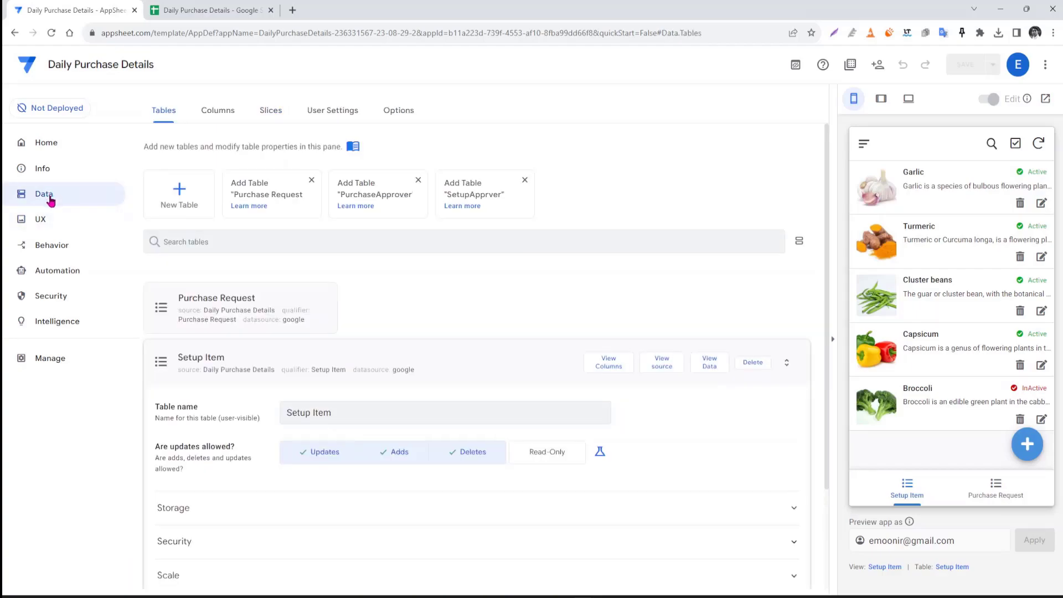
left_click(526, 363)
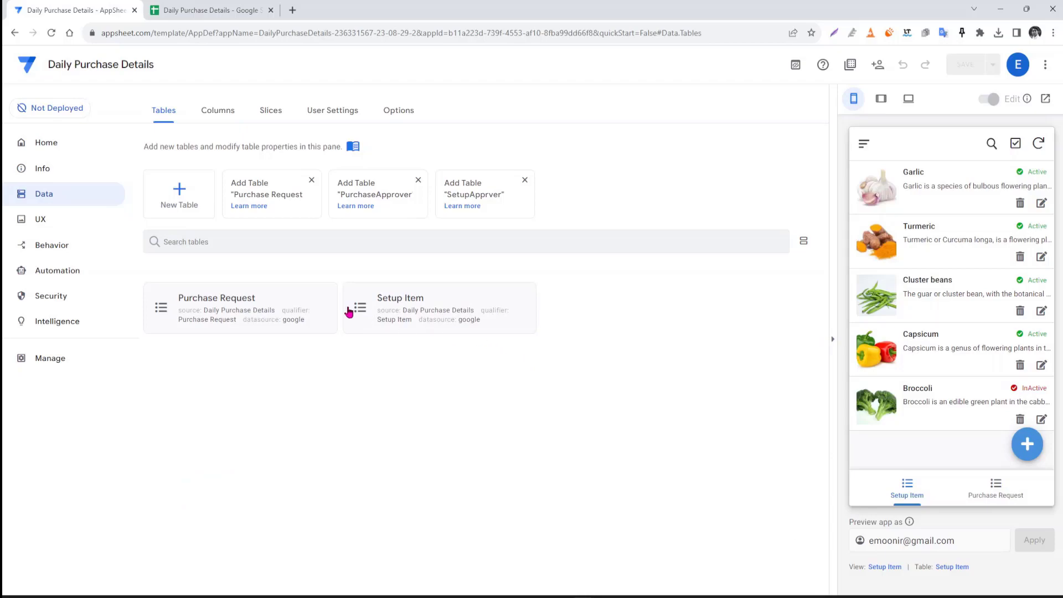
left_click(268, 199)
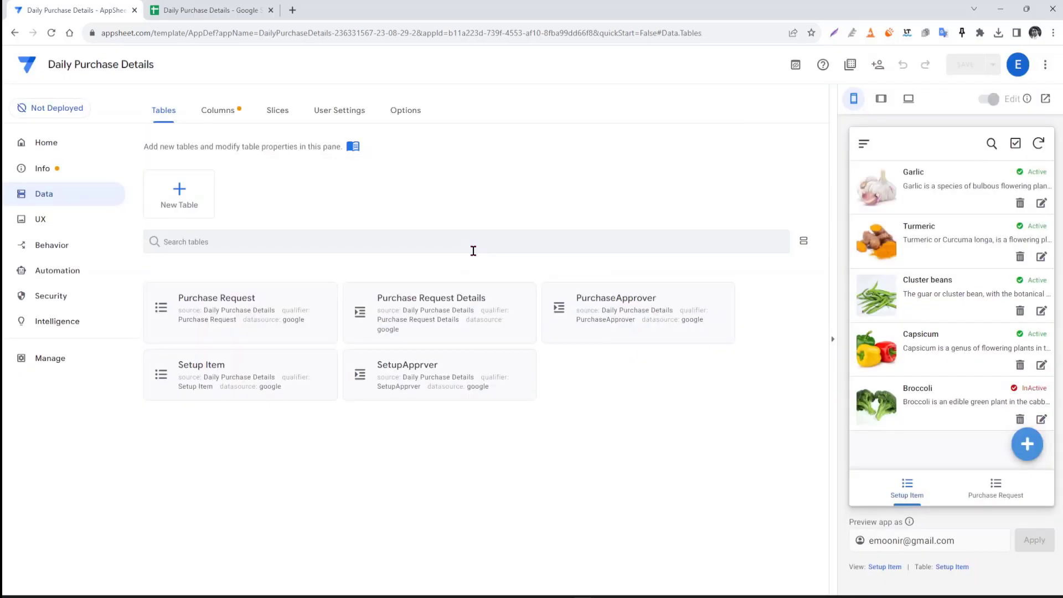
Step: Set the position of both the Setup Item view and the Purchase Request view to first
left_click(997, 494)
left_click(34, 221)
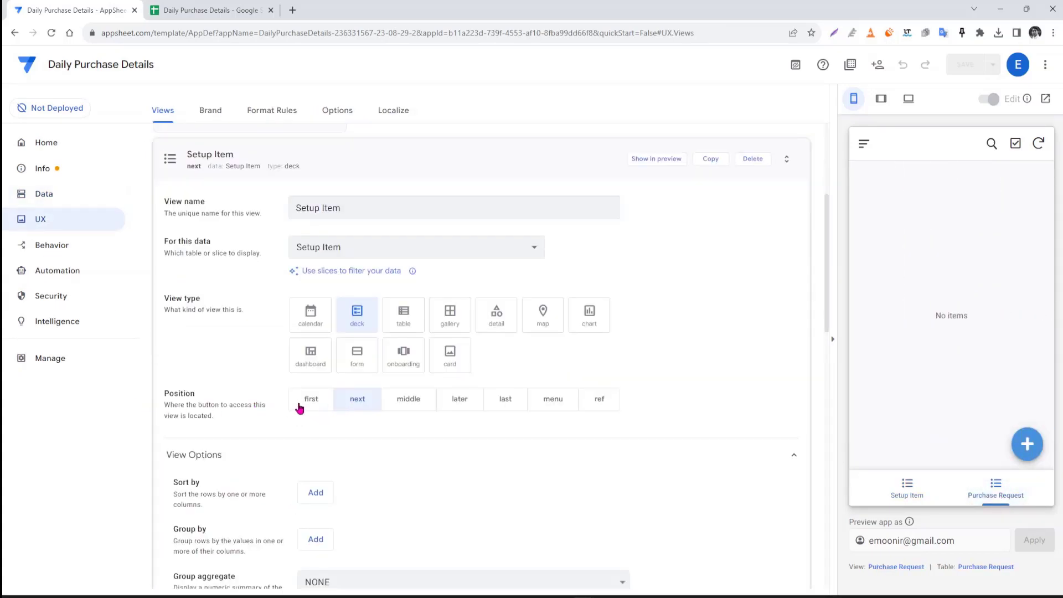
left_click(309, 399)
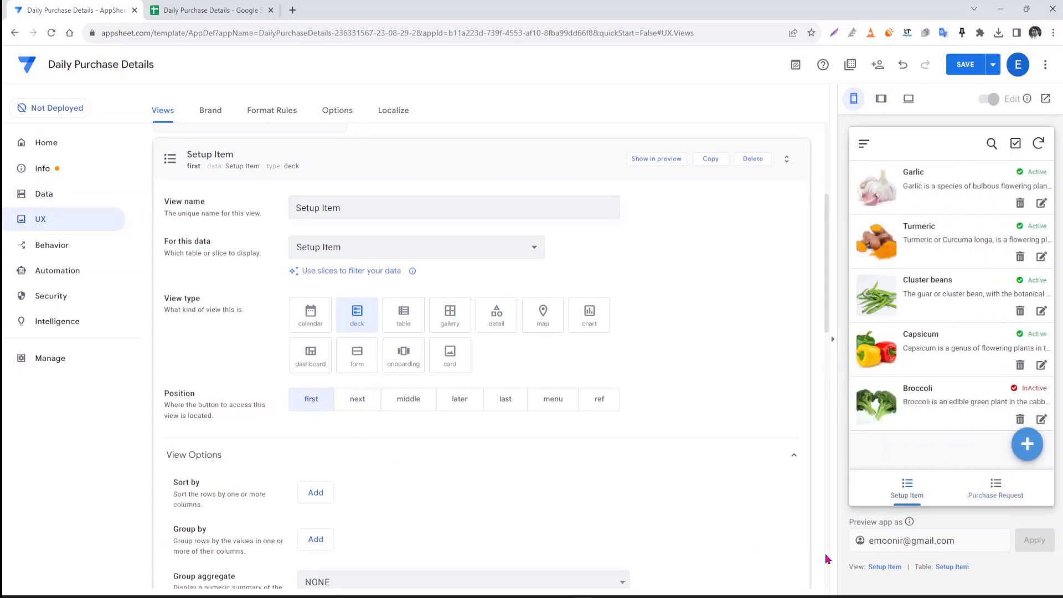
left_click(301, 167)
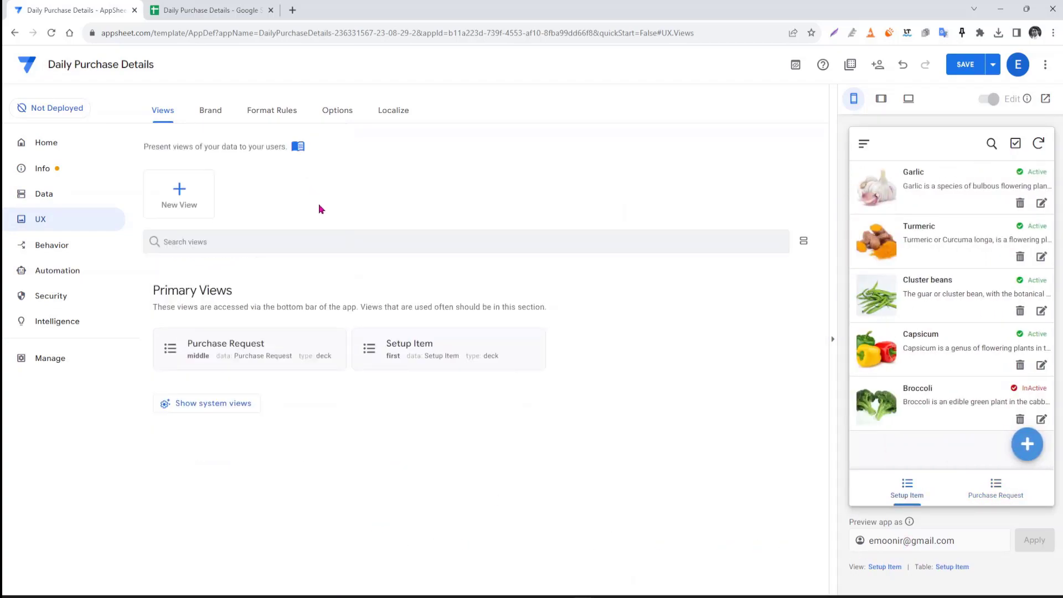
left_click(308, 349)
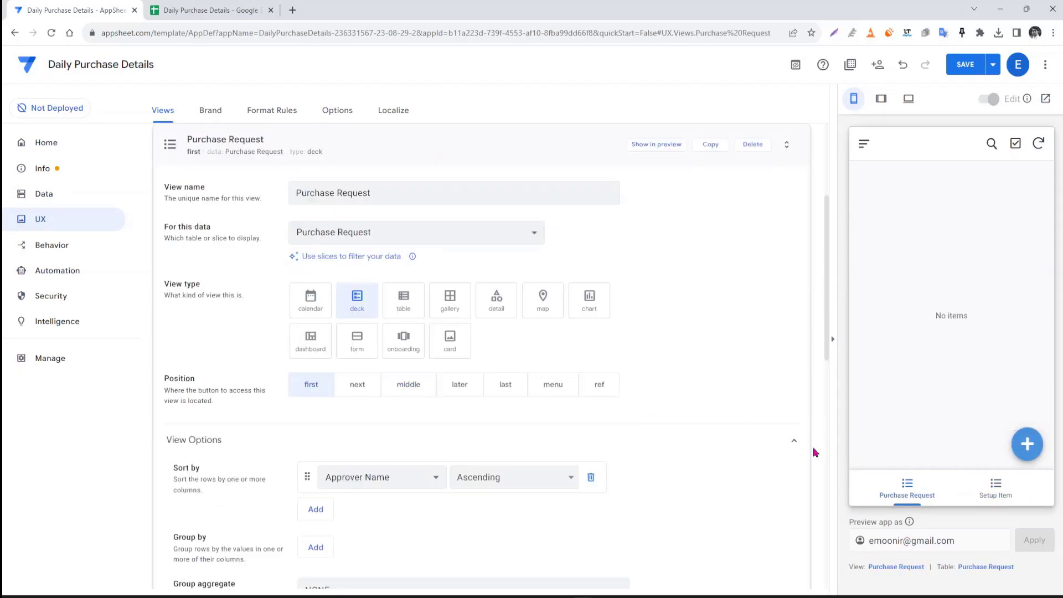
Step: Open a new Purchase Request form in the app preview and examine its fields from Request Date to Approve Status
left_click(1027, 443)
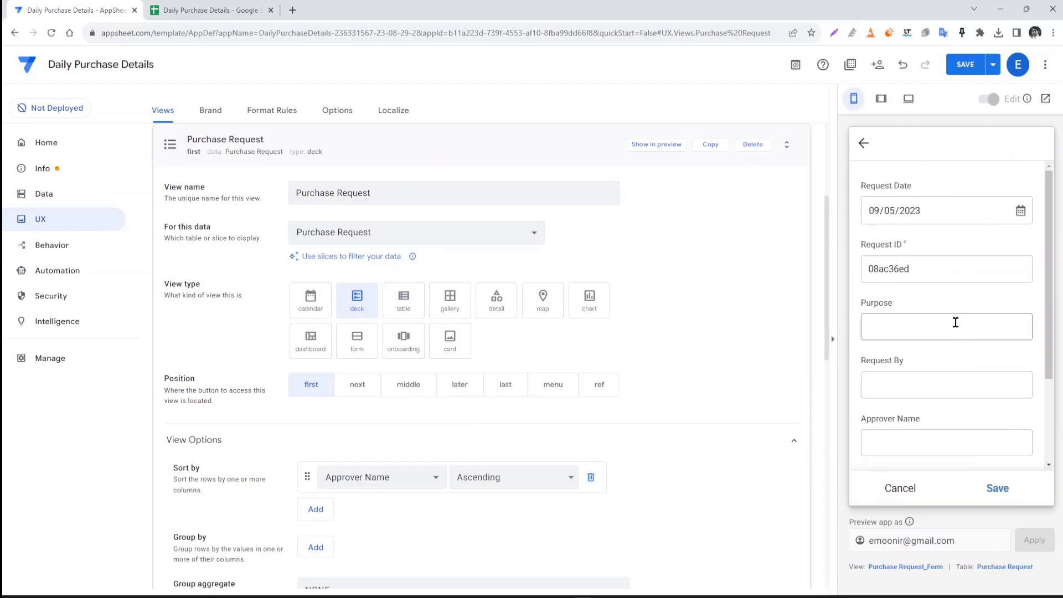
scroll(907, 273, "down", 3)
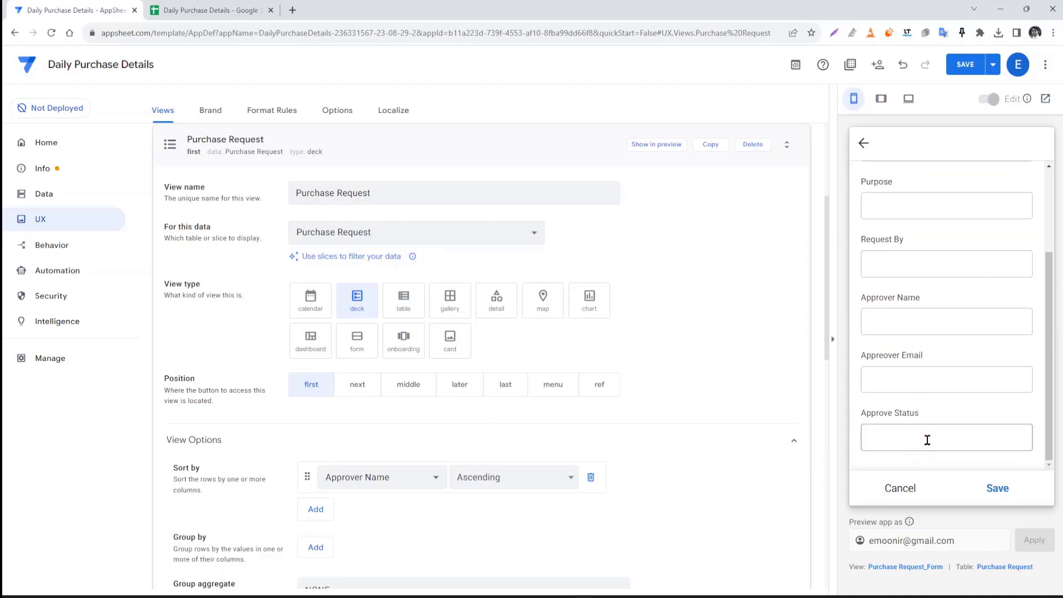
left_click(928, 439)
left_click(890, 379)
left_click(896, 321)
left_click(892, 262)
left_click(887, 206)
scroll(888, 208, "up", 1)
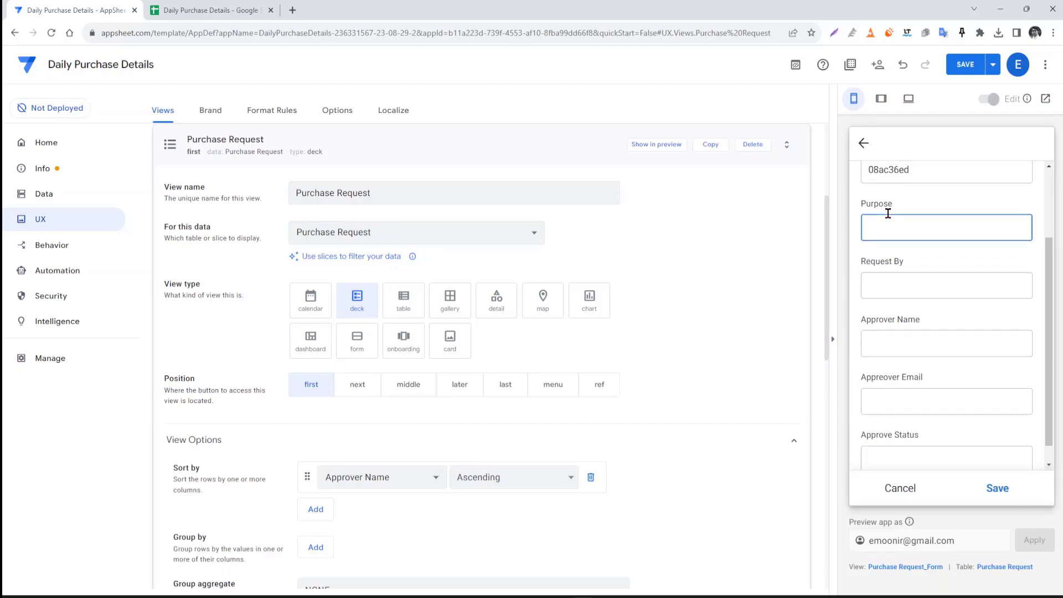
Step: Make Request ID the label of the Purchase Request table instead of Approver Name, and save the app
left_click(47, 194)
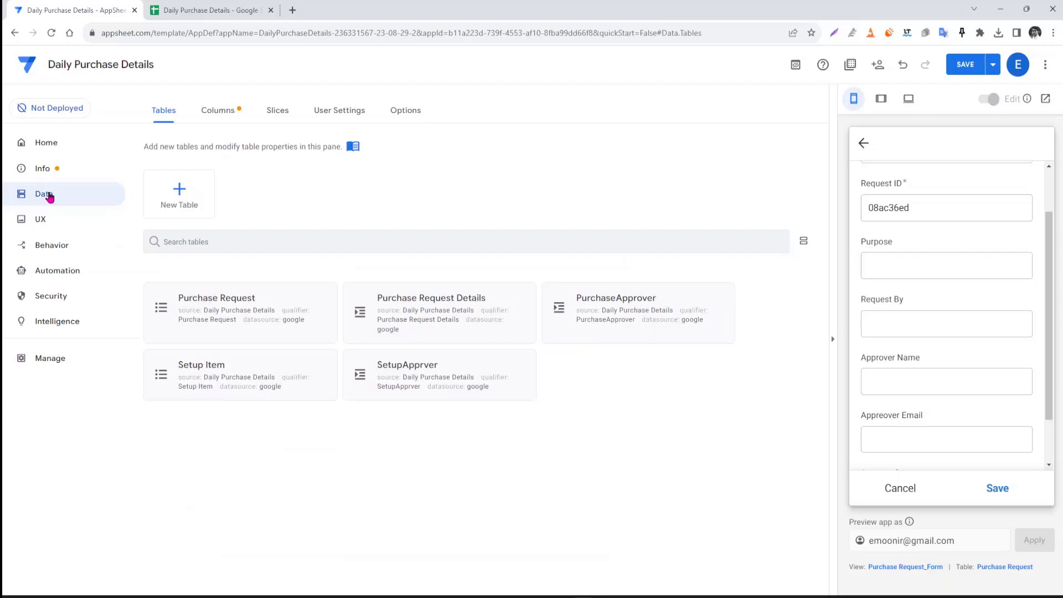
left_click(273, 298)
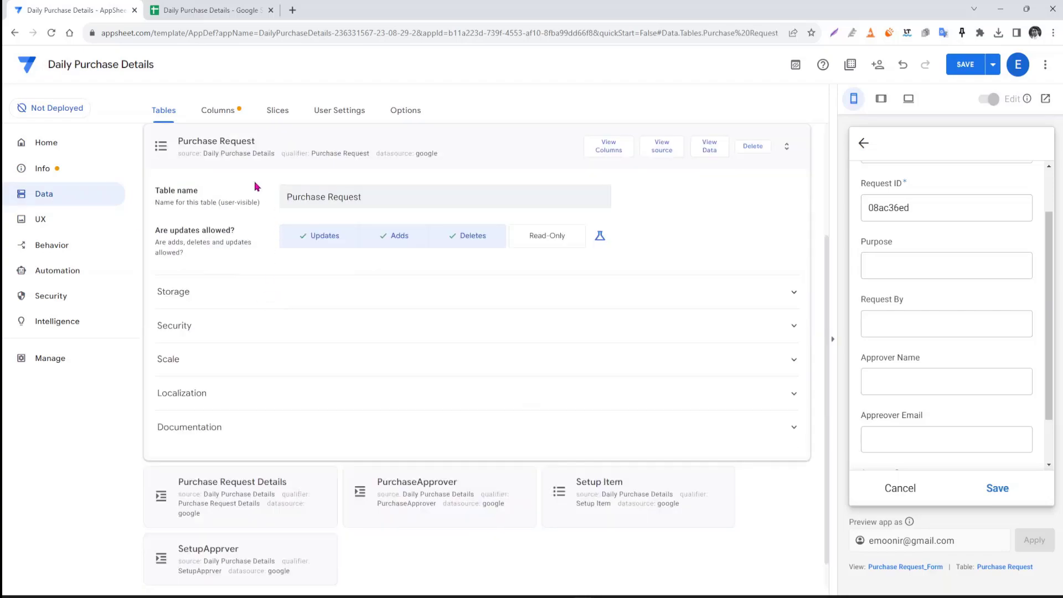
left_click(214, 113)
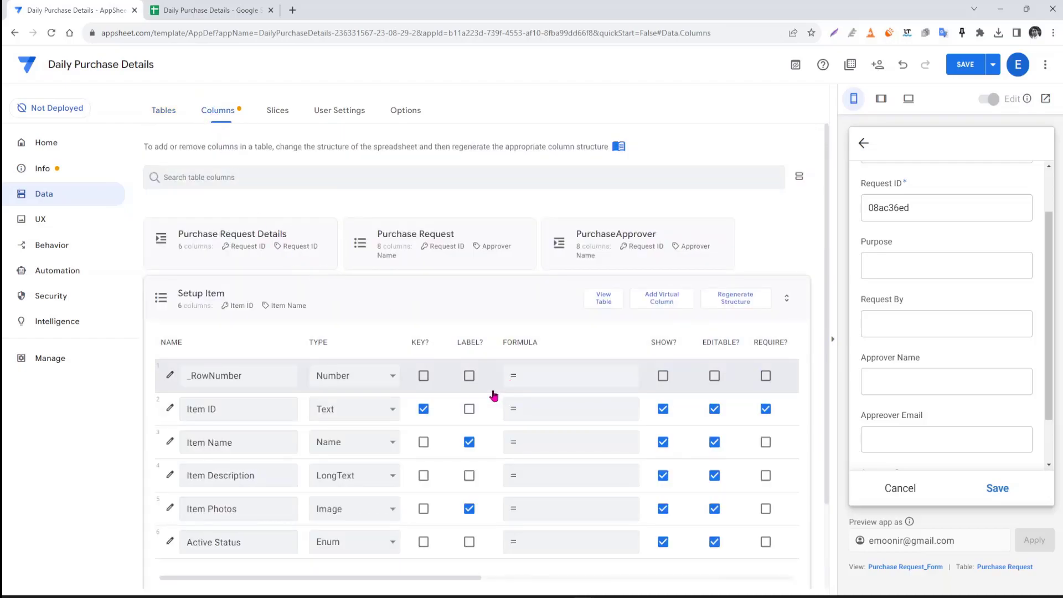
left_click(522, 239)
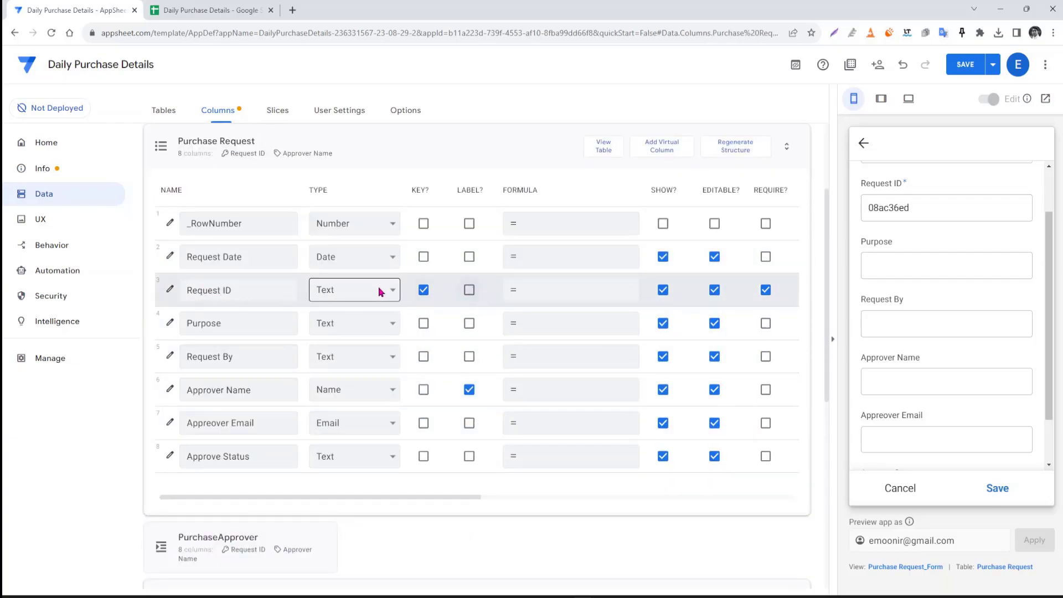
left_click(471, 292)
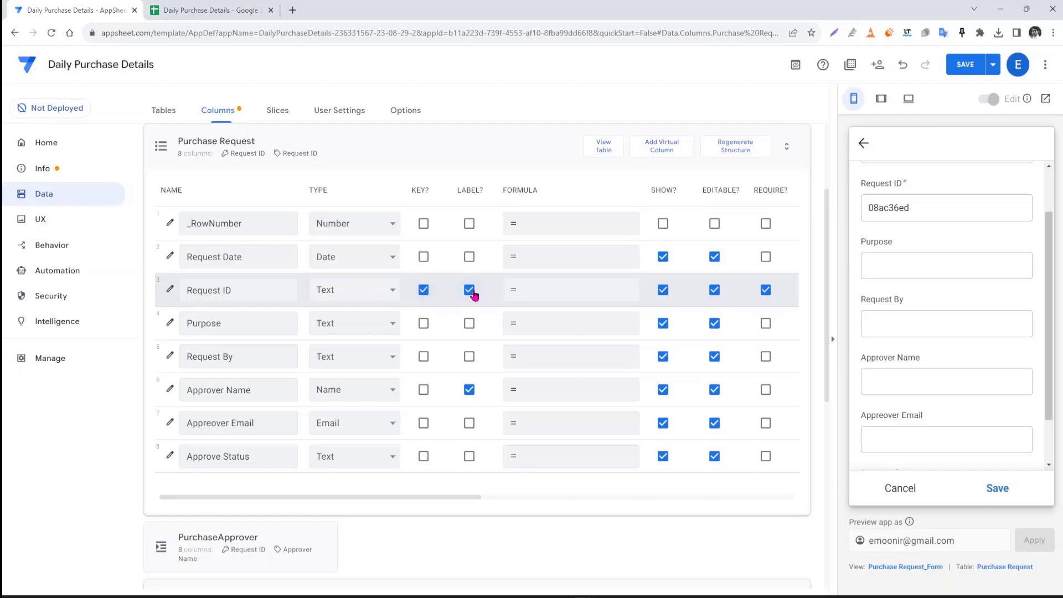
left_click(469, 391)
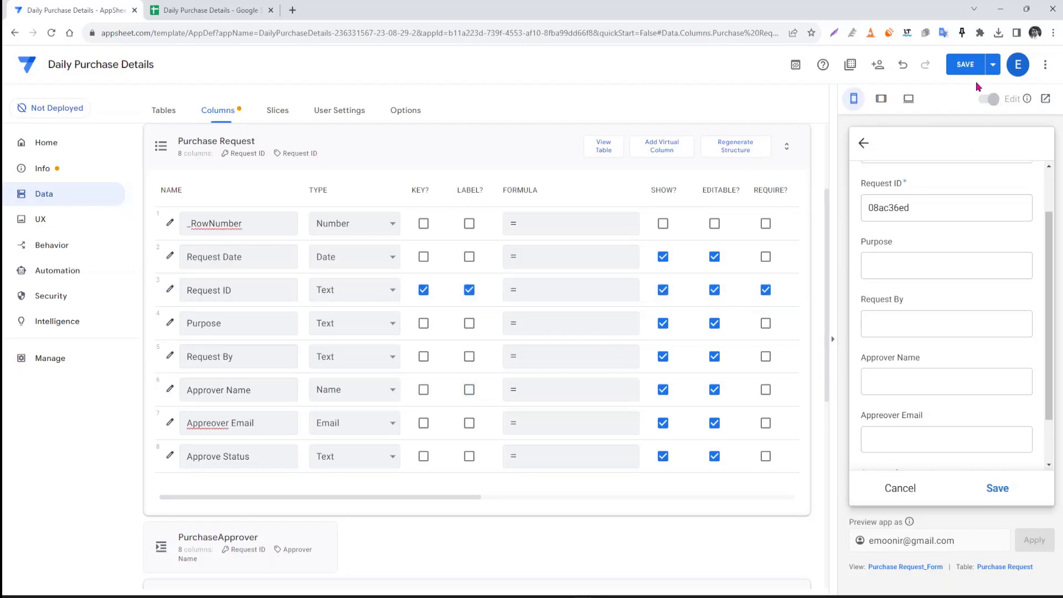
left_click(964, 68)
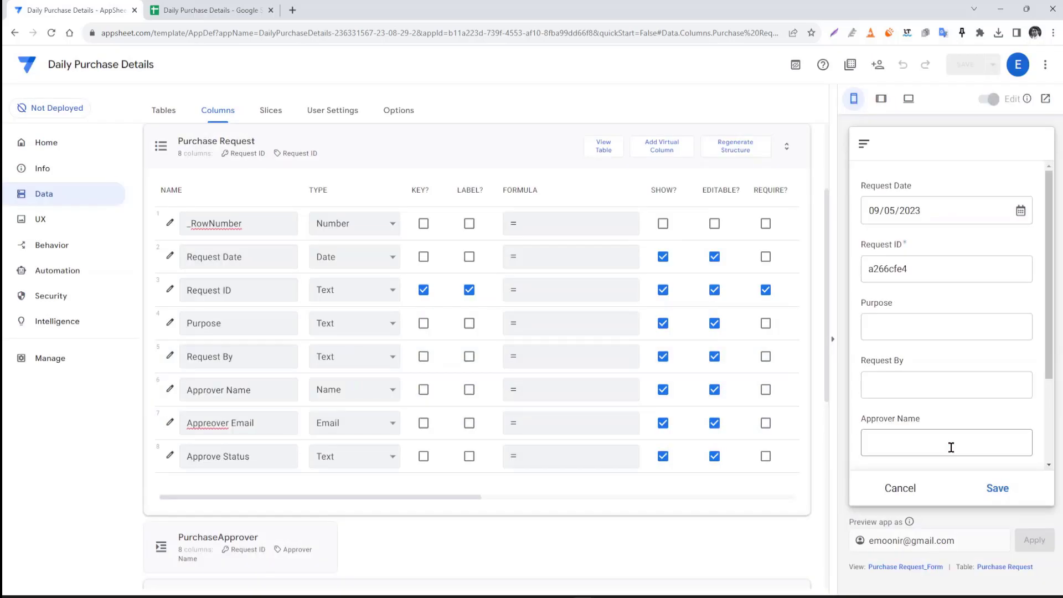
left_click_drag(1050, 249, 1039, 221)
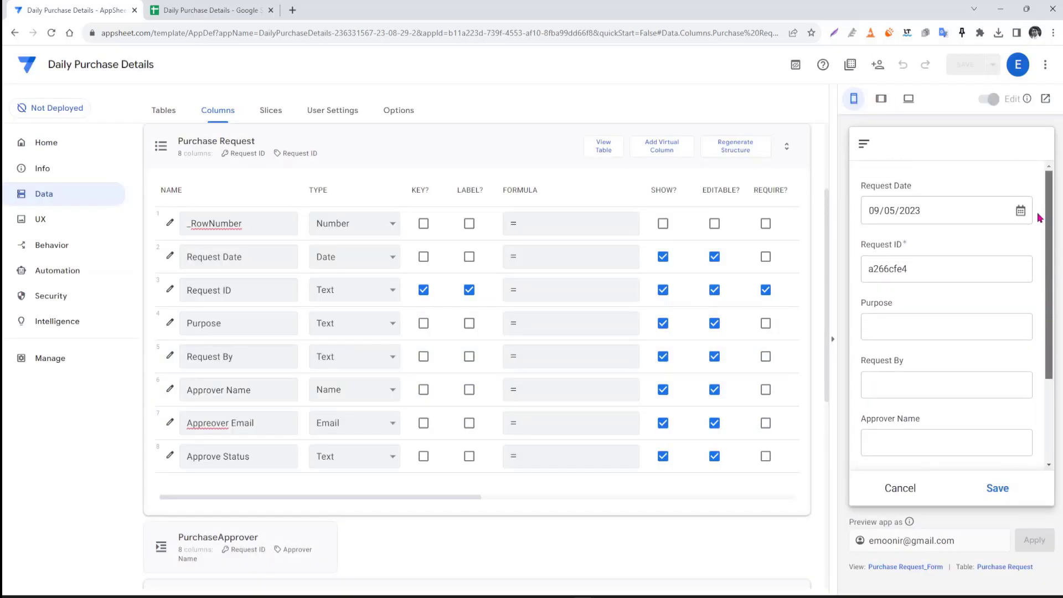
Step: Make Details ID the key and label of the Purchase Request Details table instead of Request ID
left_click(410, 153)
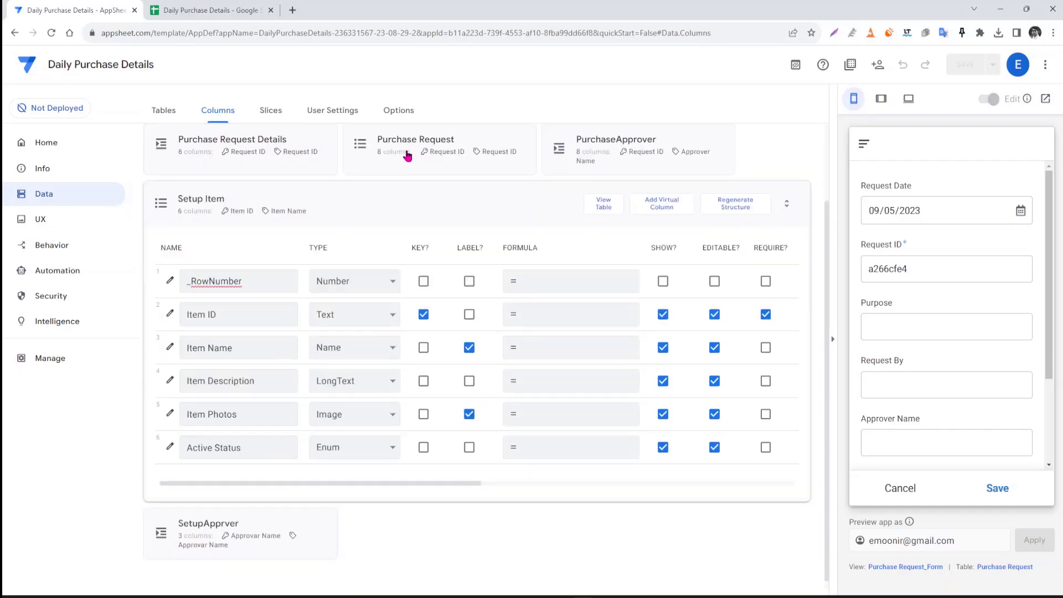
left_click(310, 143)
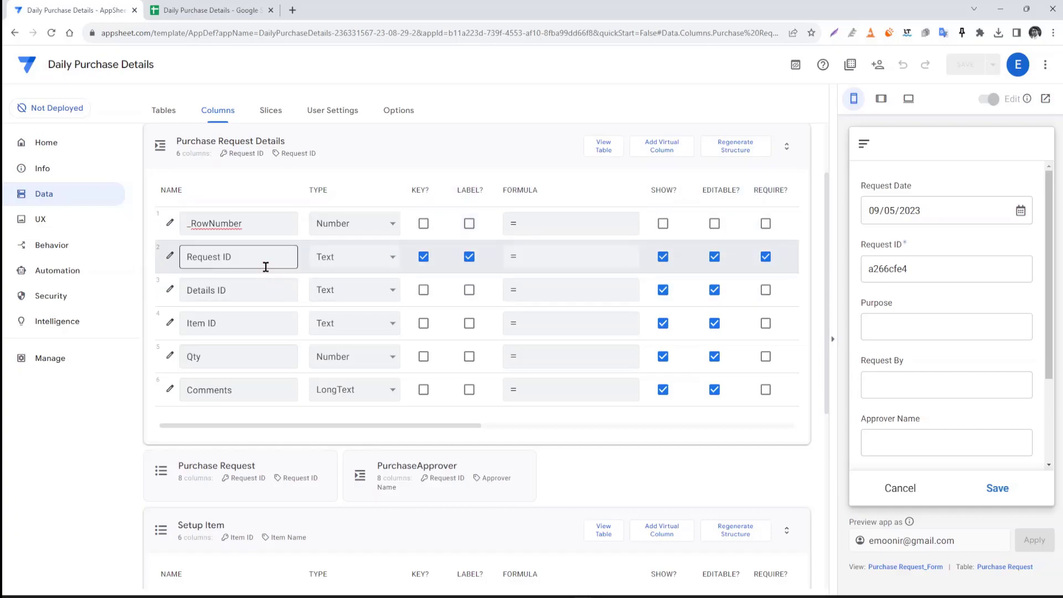
left_click(424, 258)
left_click(469, 258)
left_click(424, 290)
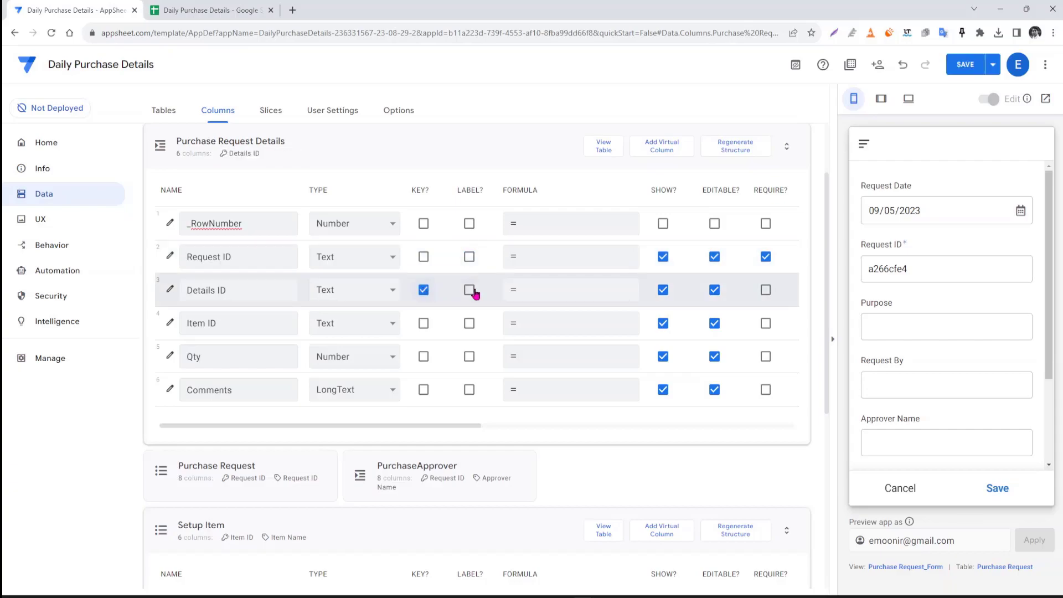
left_click(469, 292)
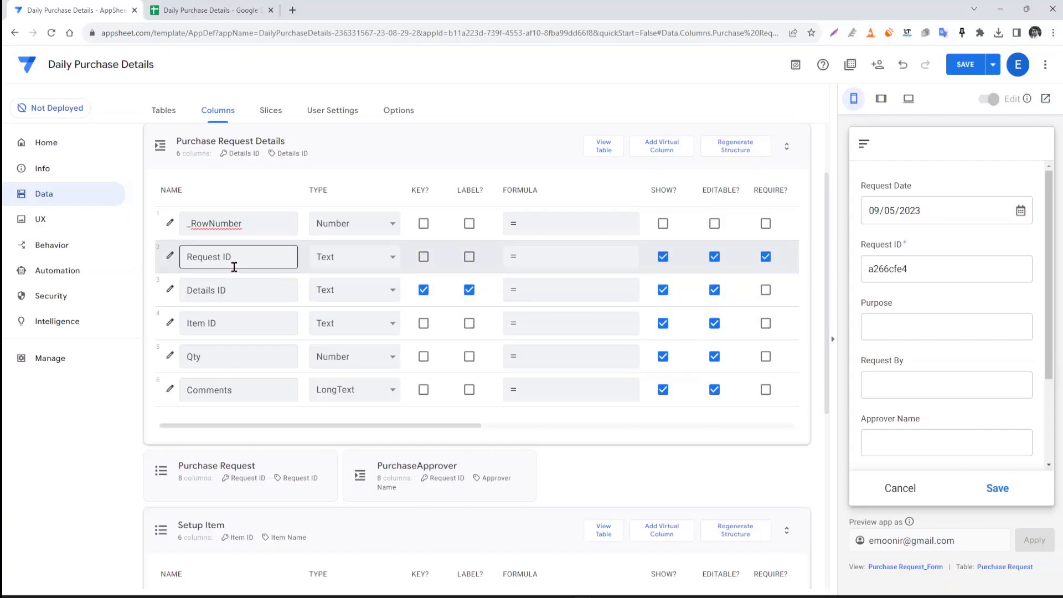
Step: Compare the key and label columns of Purchase Request with those of Purchase Request Details, and save the app
left_click(396, 153)
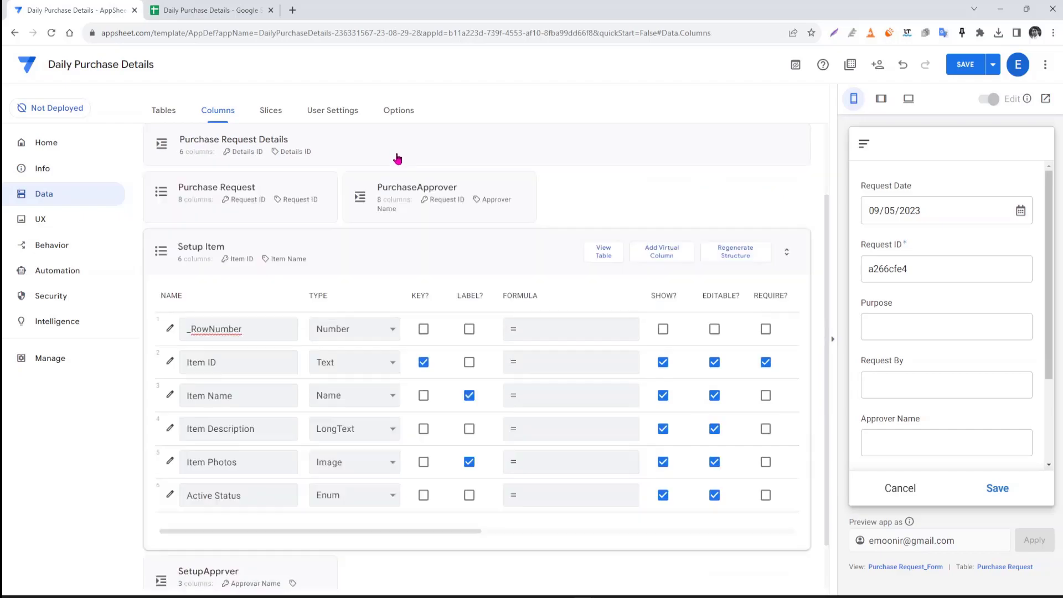
left_click(482, 142)
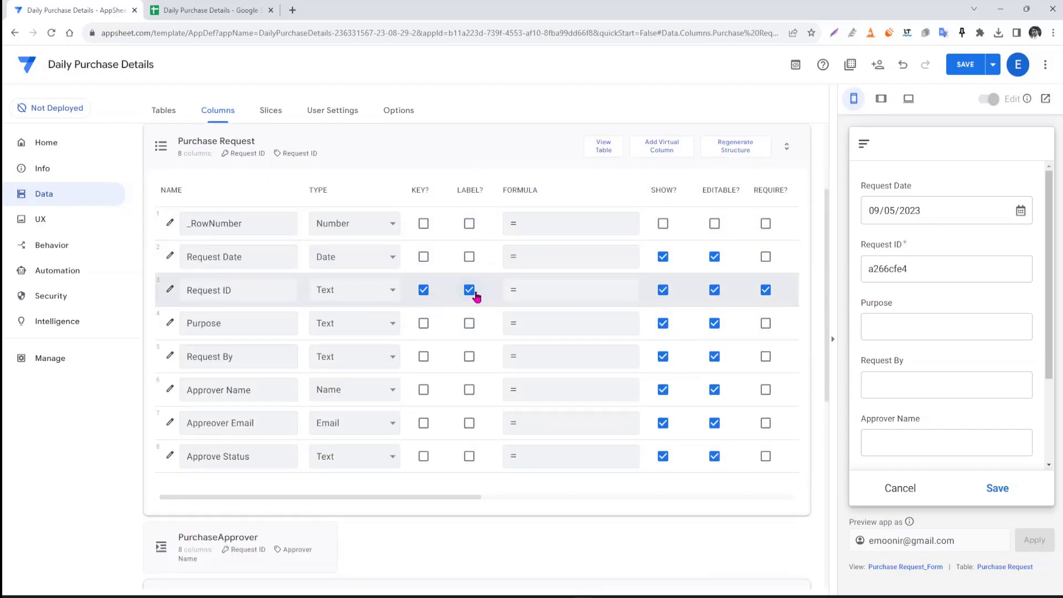
left_click(402, 149)
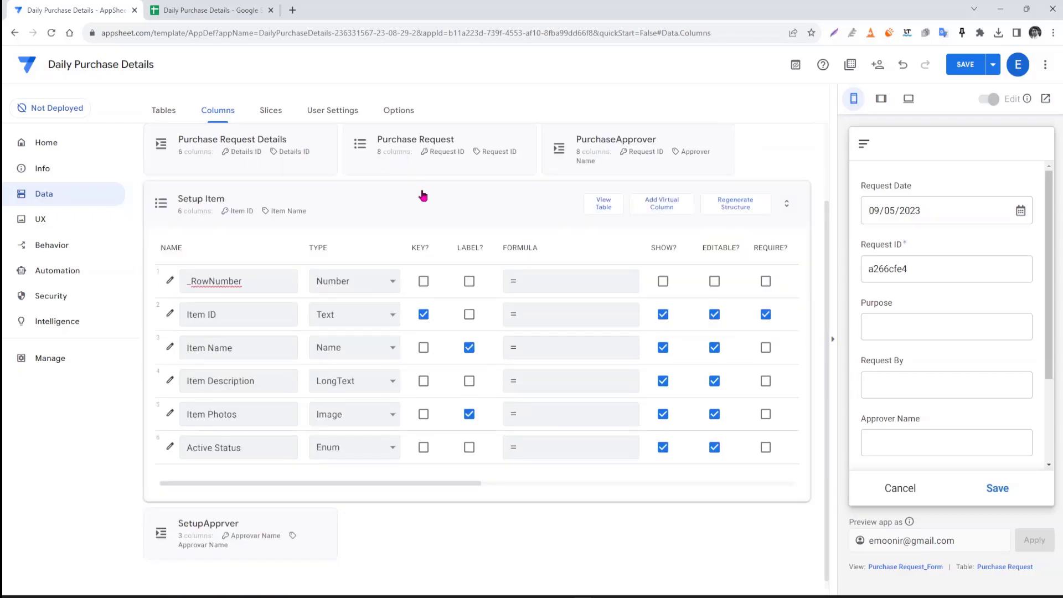
left_click(316, 153)
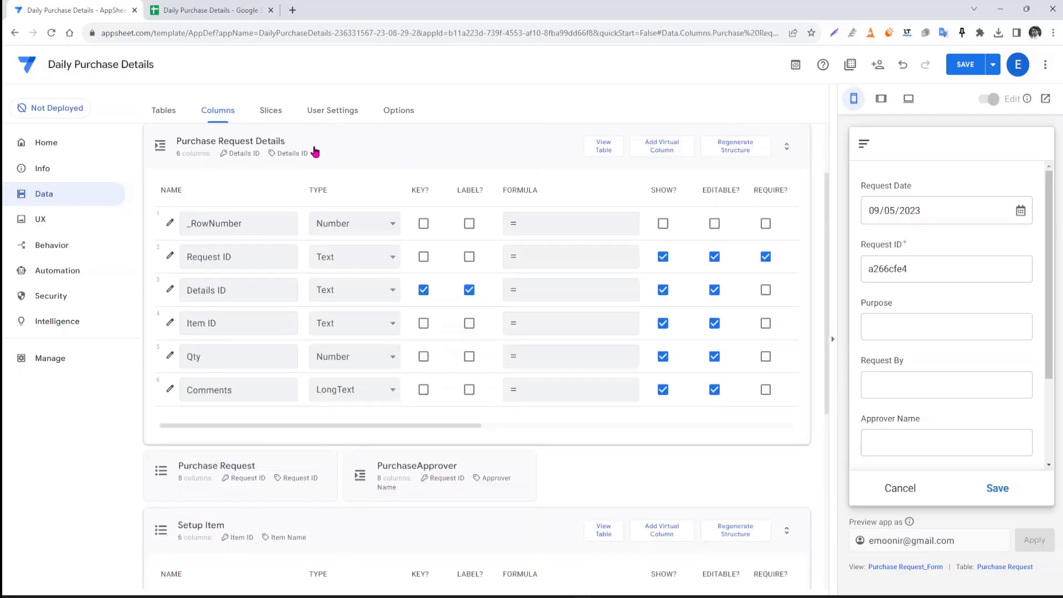
left_click(219, 301)
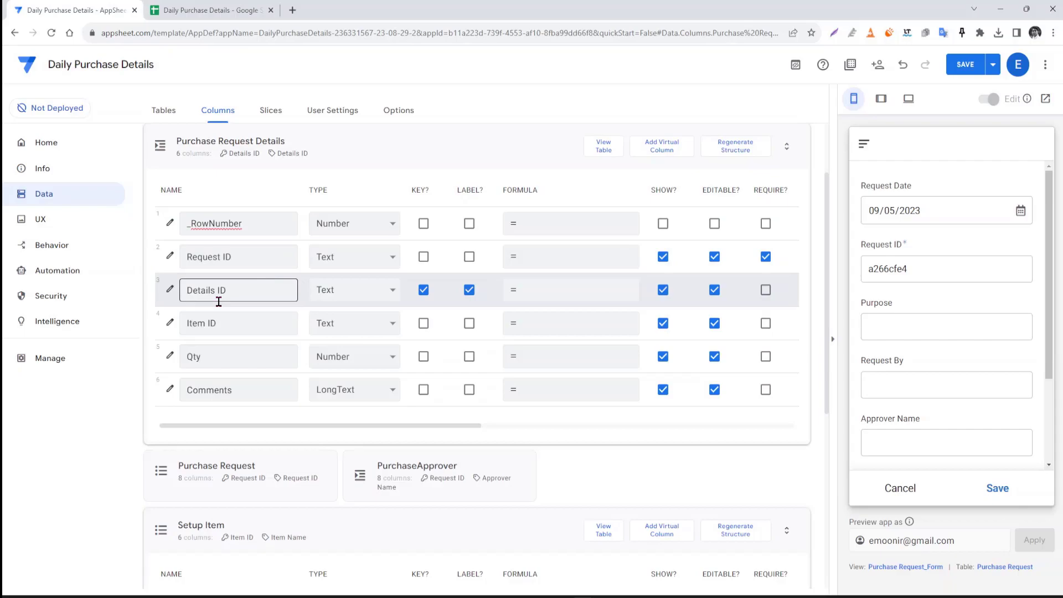
left_click(980, 65)
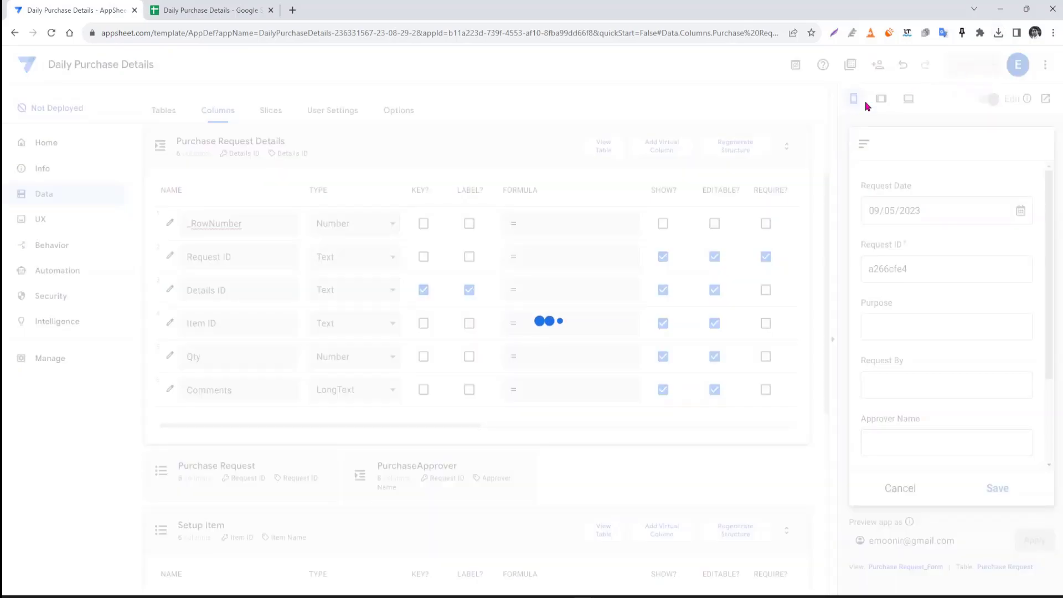
Step: Change Request ID in Purchase Request Details to a Ref to the Purchase Request table and mark it as part of that table
left_click(372, 259)
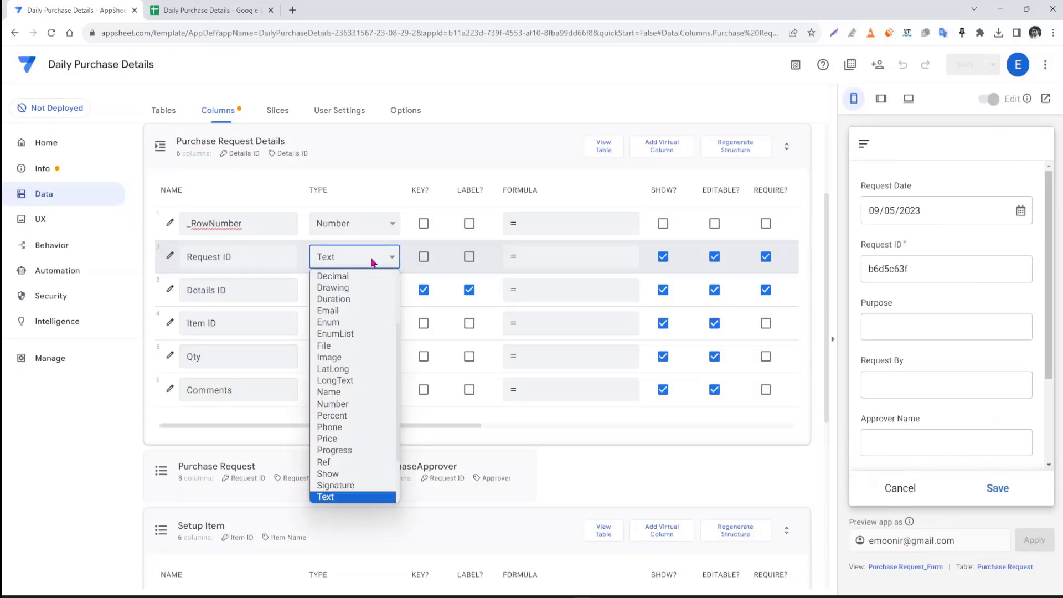
left_click(331, 462)
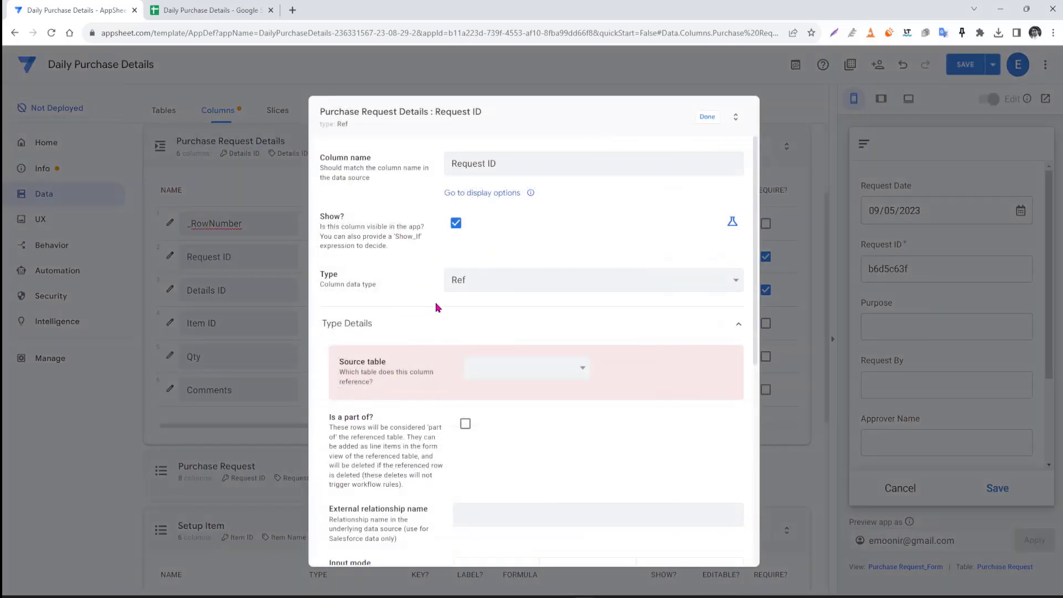
left_click(526, 368)
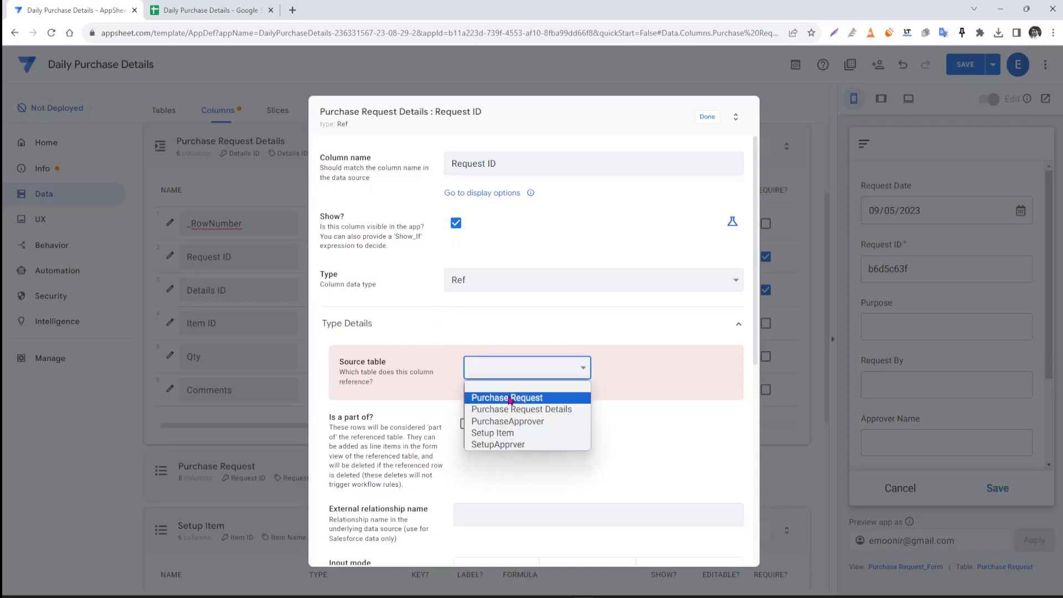
left_click(510, 398)
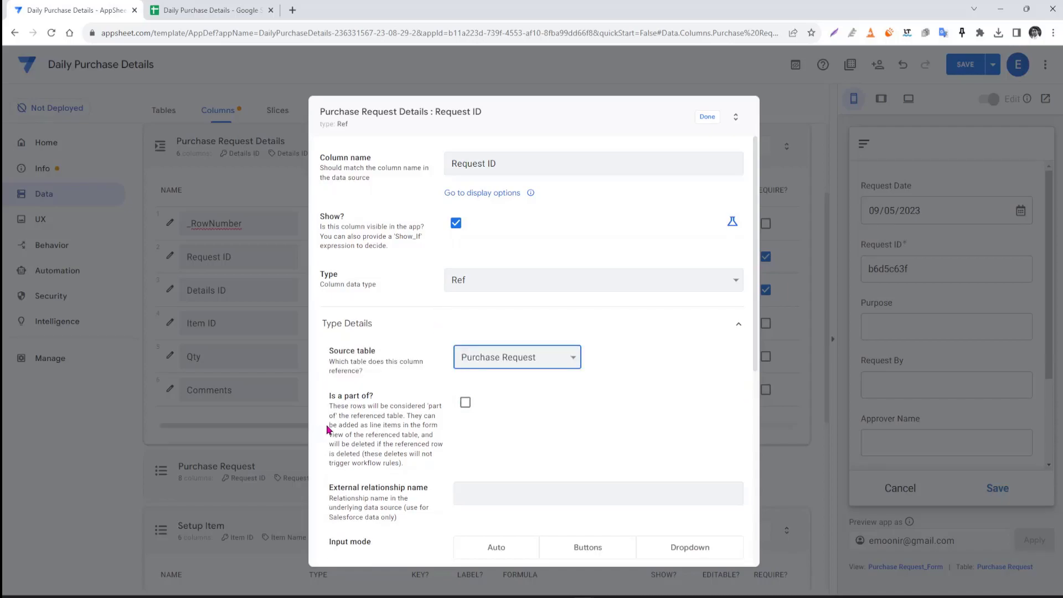
left_click(466, 403)
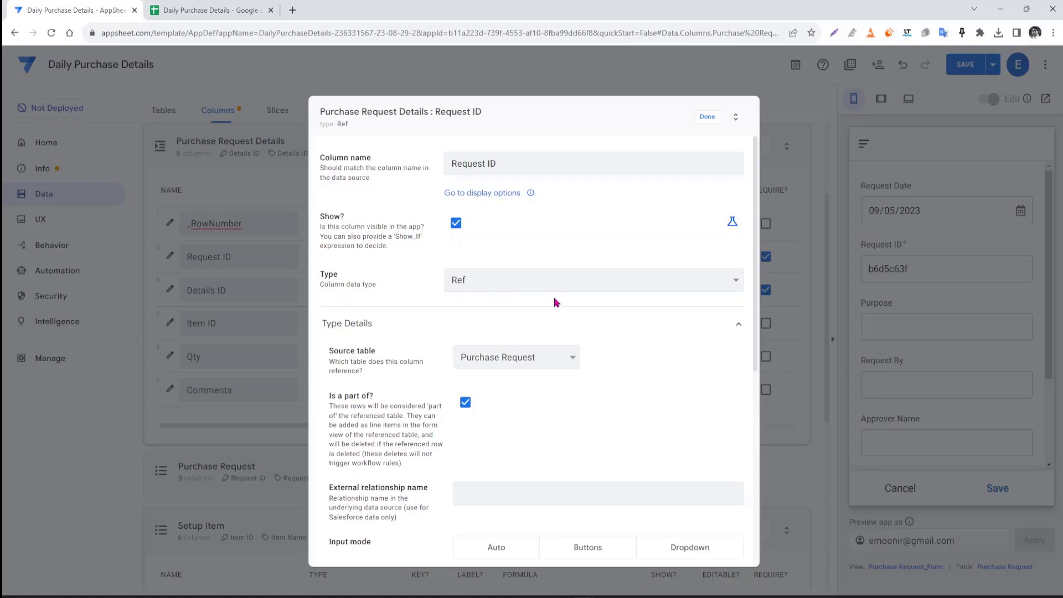
left_click(707, 118)
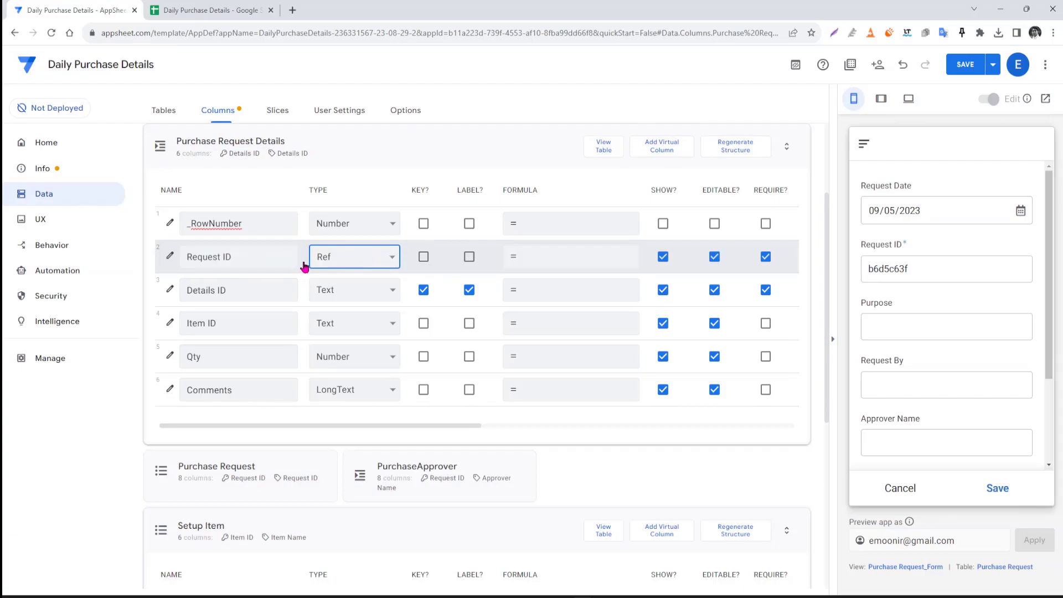
Step: Recheck the reference settings of the Request ID column in Purchase Request Details and save the app
left_click(170, 256)
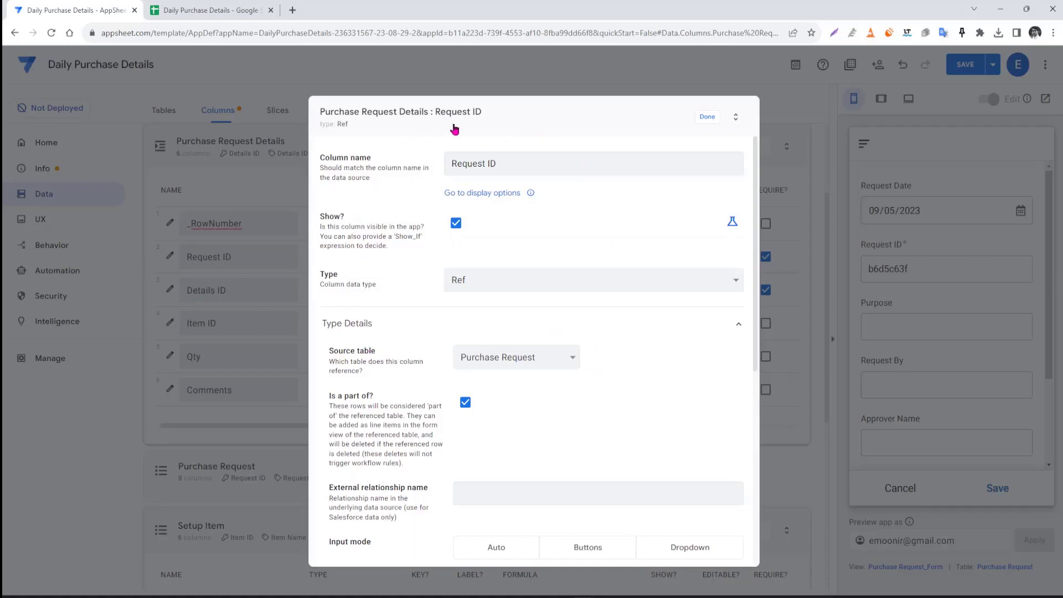
left_click(705, 116)
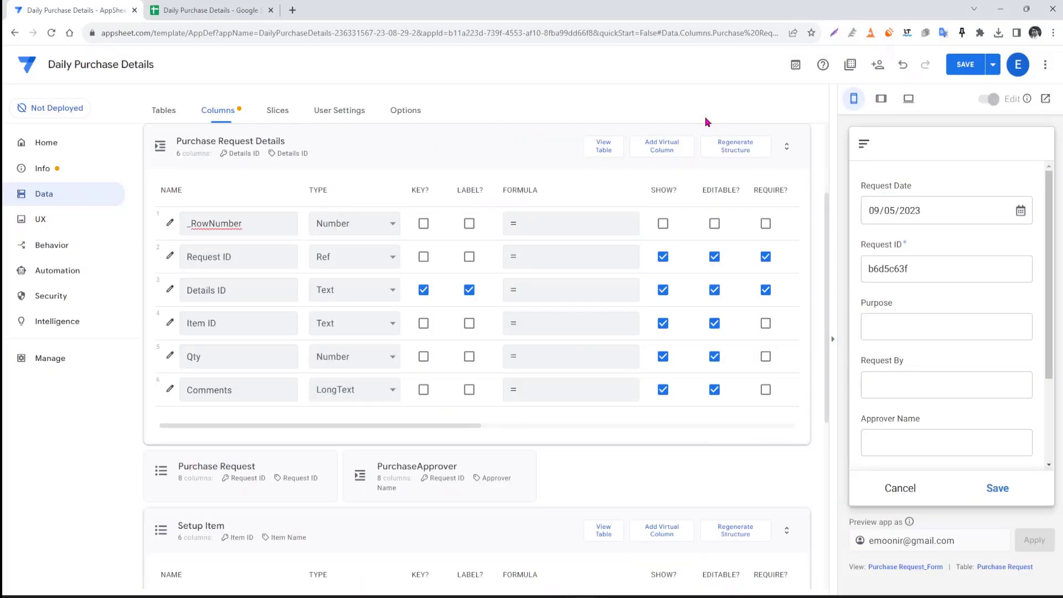
left_click(973, 64)
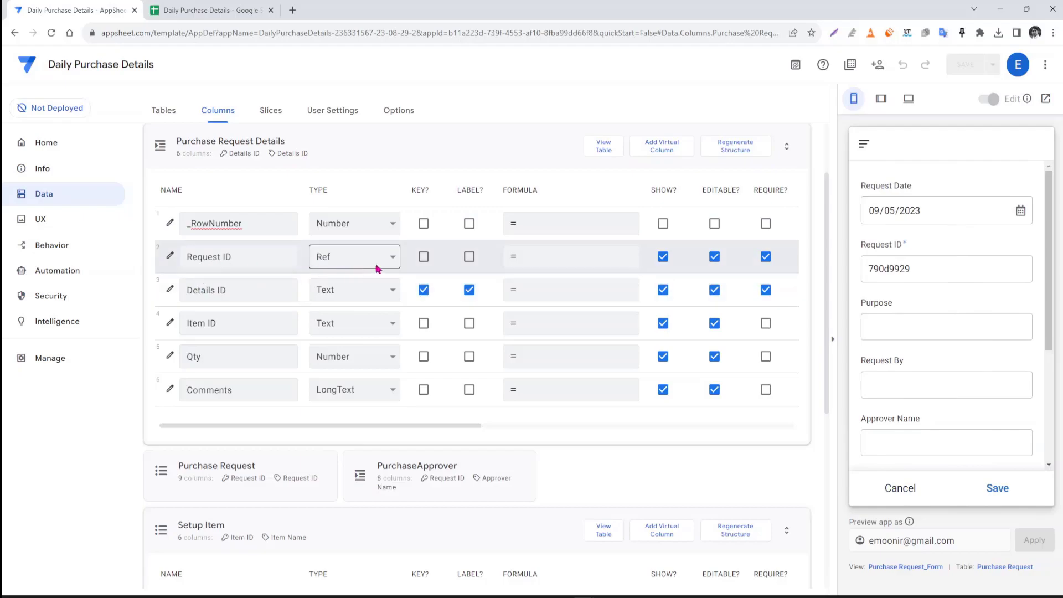
Step: Start a new Purchase Request in the app preview, view its nested details entry form, and back out of both forms
left_click(900, 488)
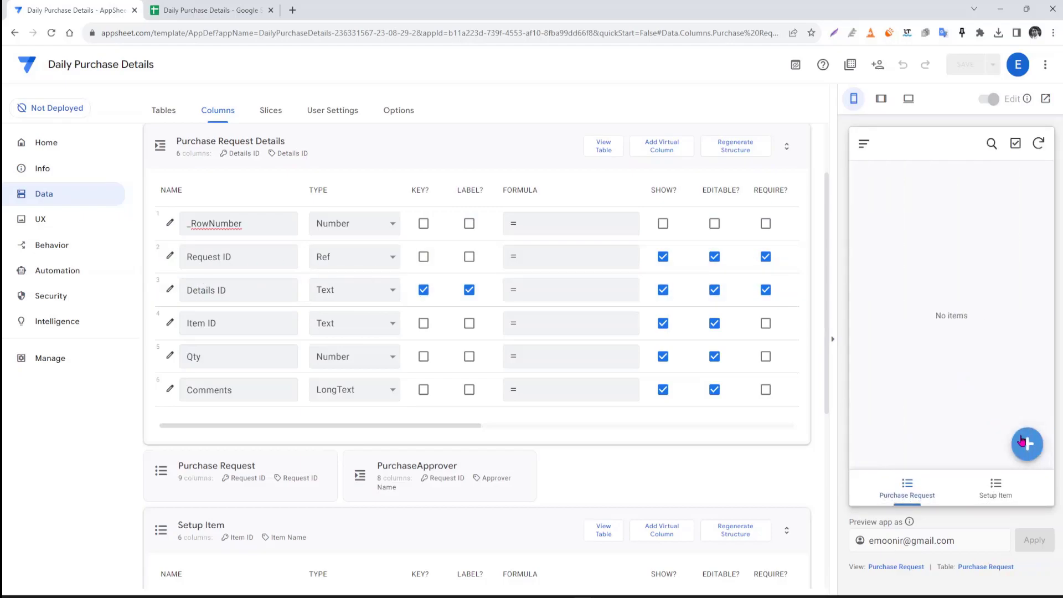
left_click(1023, 442)
scroll(957, 283, "down", 3)
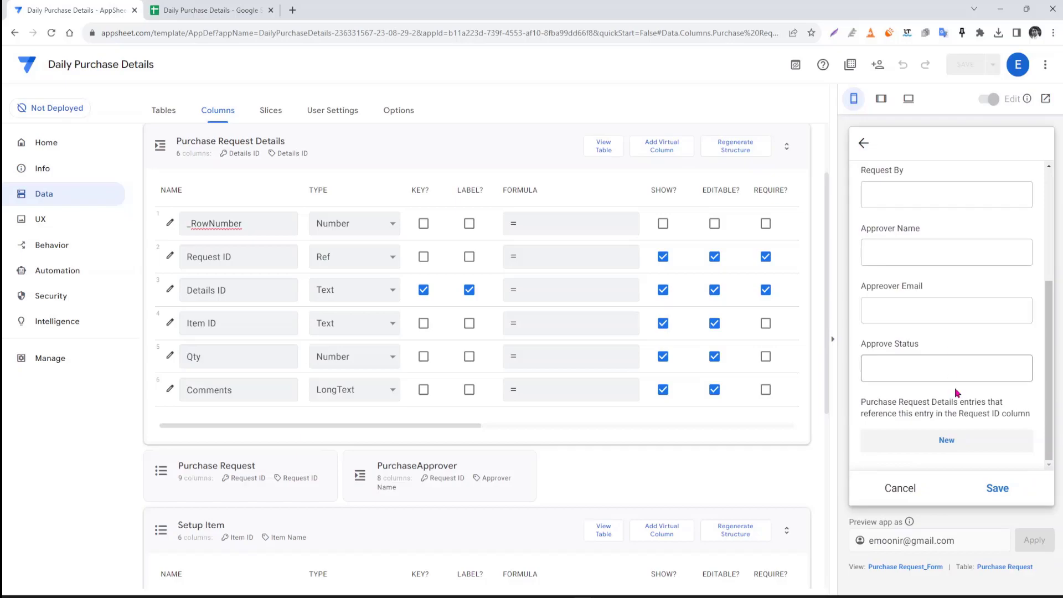
left_click(962, 440)
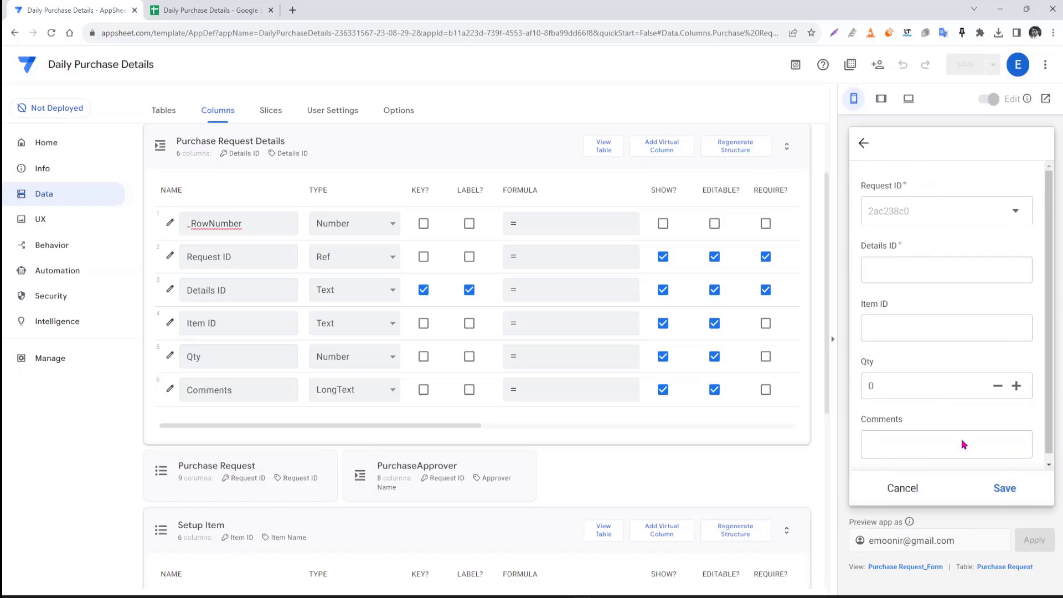
left_click(865, 148)
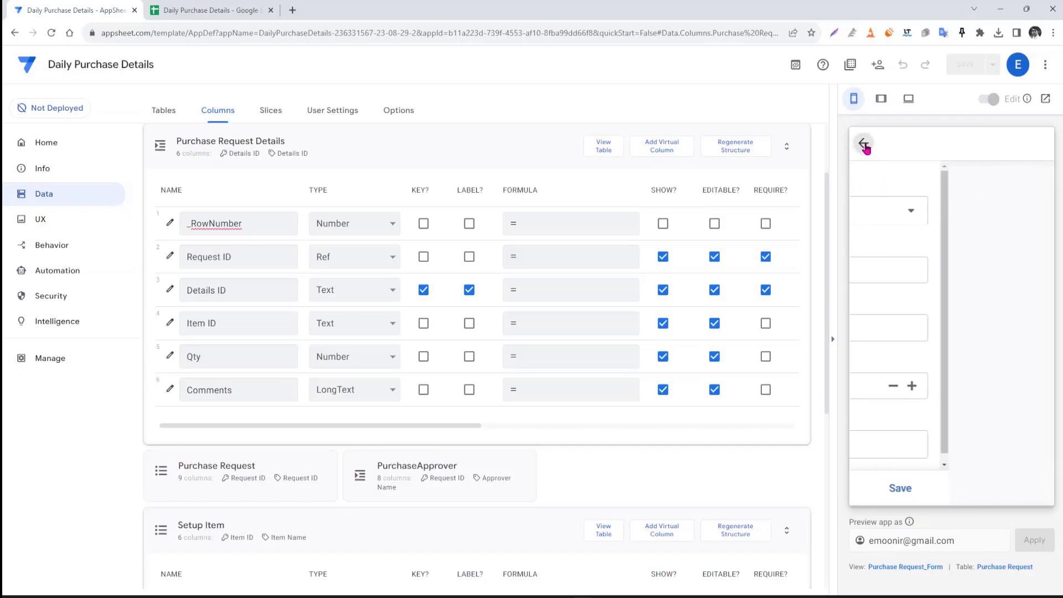
left_click(864, 145)
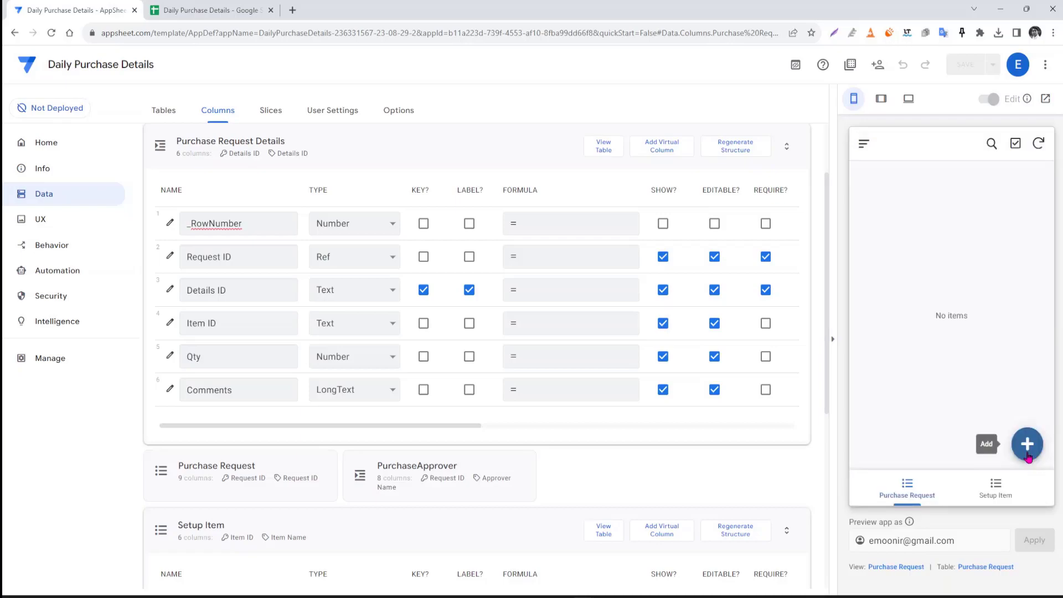
Step: Open another Purchase Request in the preview, examine the Request ID to Comments fields of a new details entry, and cancel that entry
left_click(1027, 444)
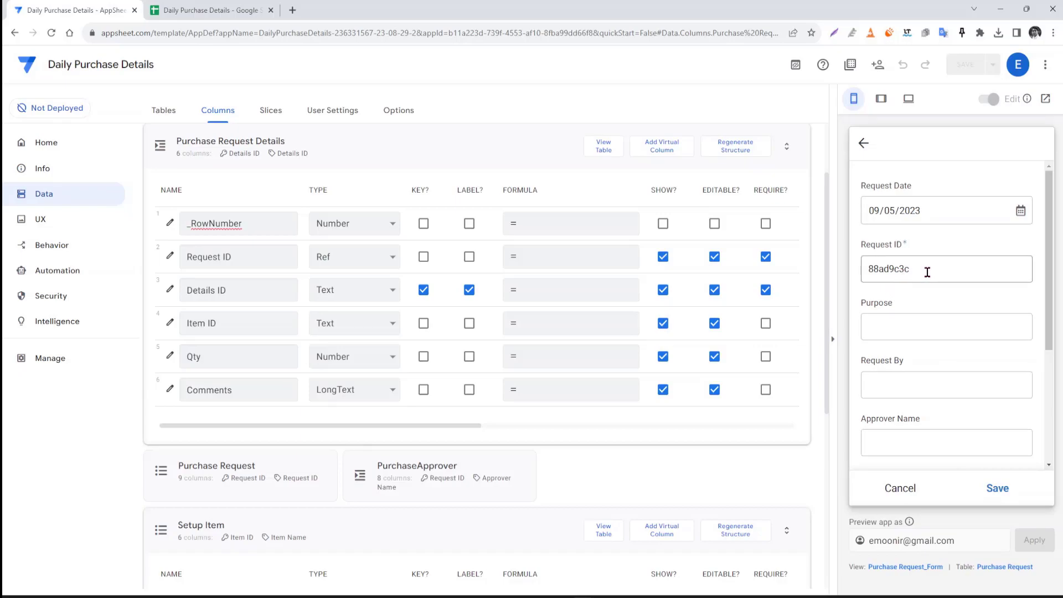
scroll(927, 272, "down", 4)
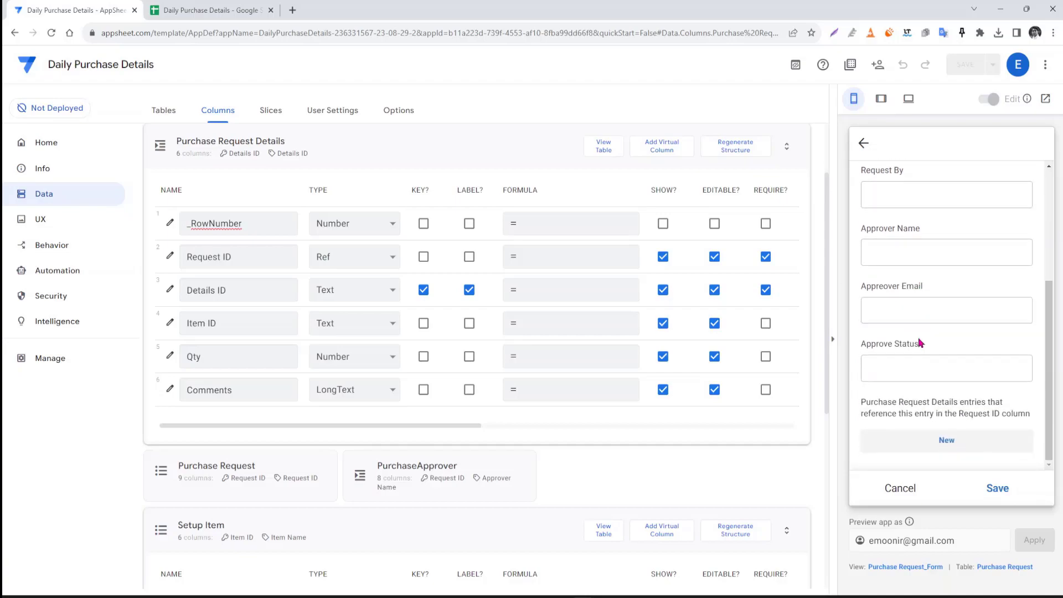
left_click(953, 440)
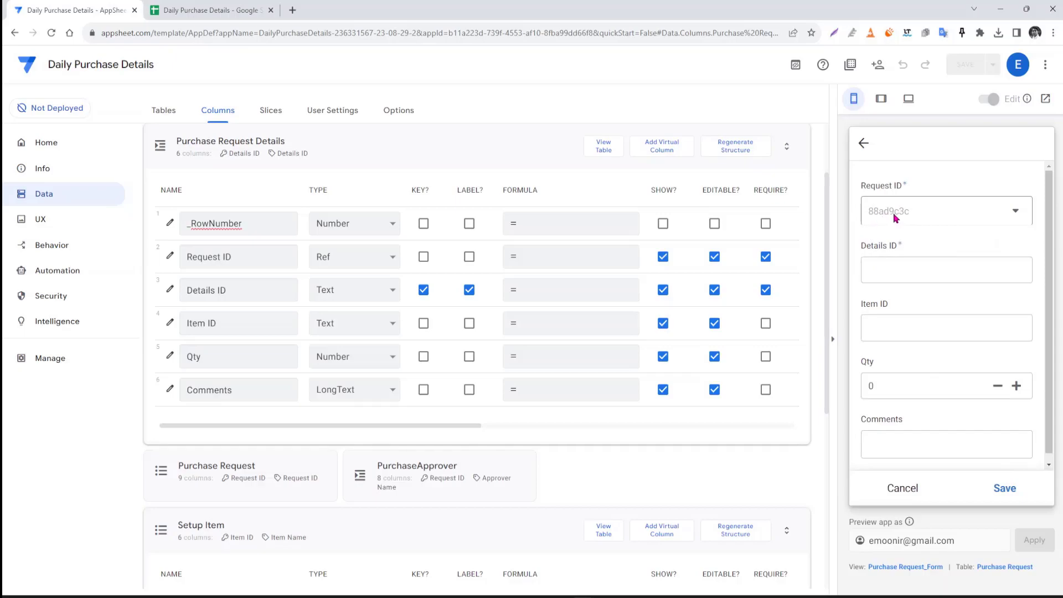
left_click(894, 270)
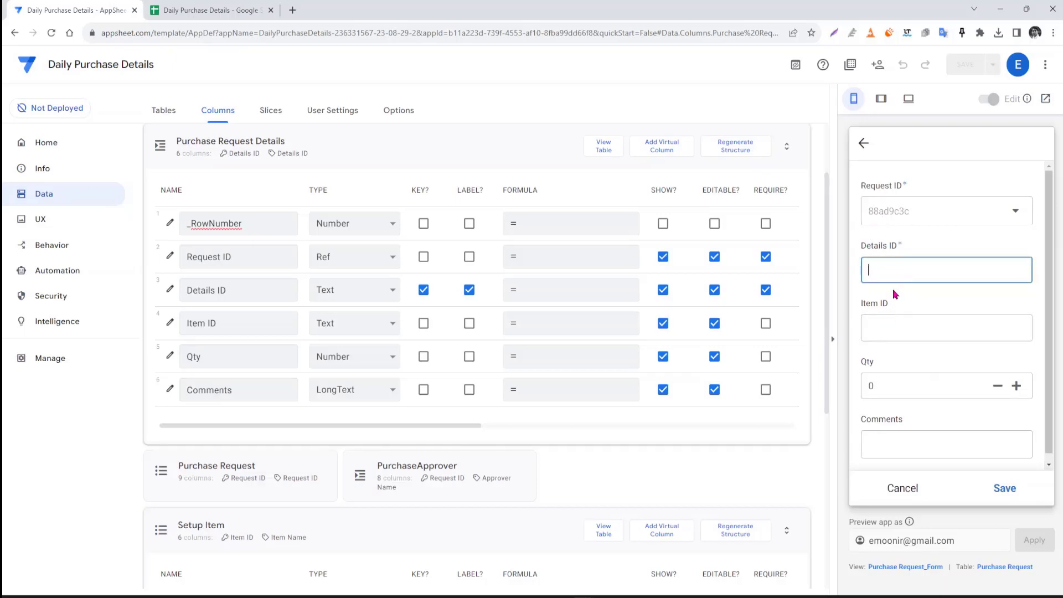
left_click(885, 330)
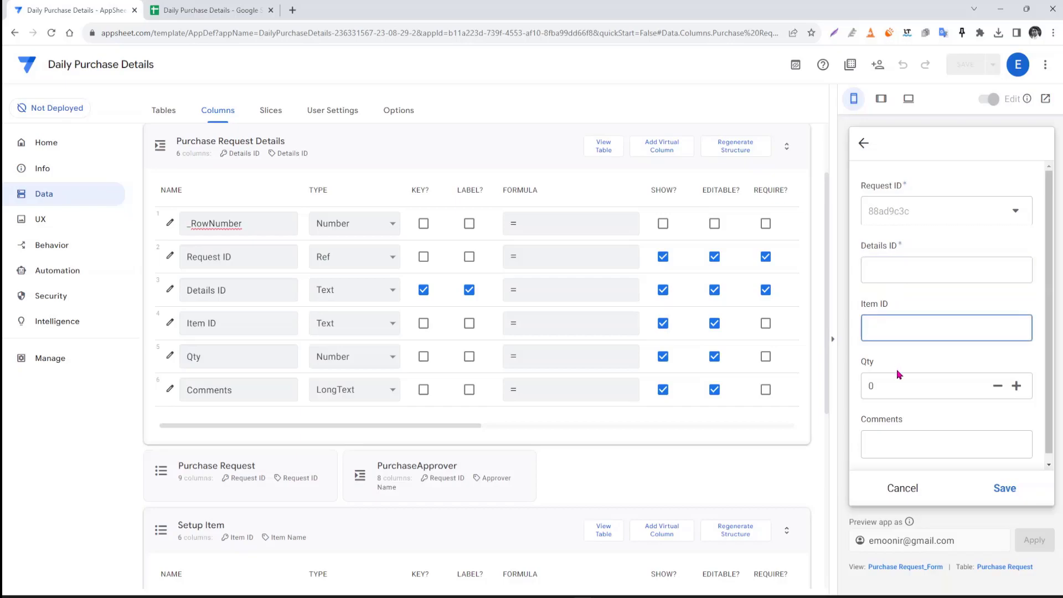
left_click(894, 387)
left_click(913, 451)
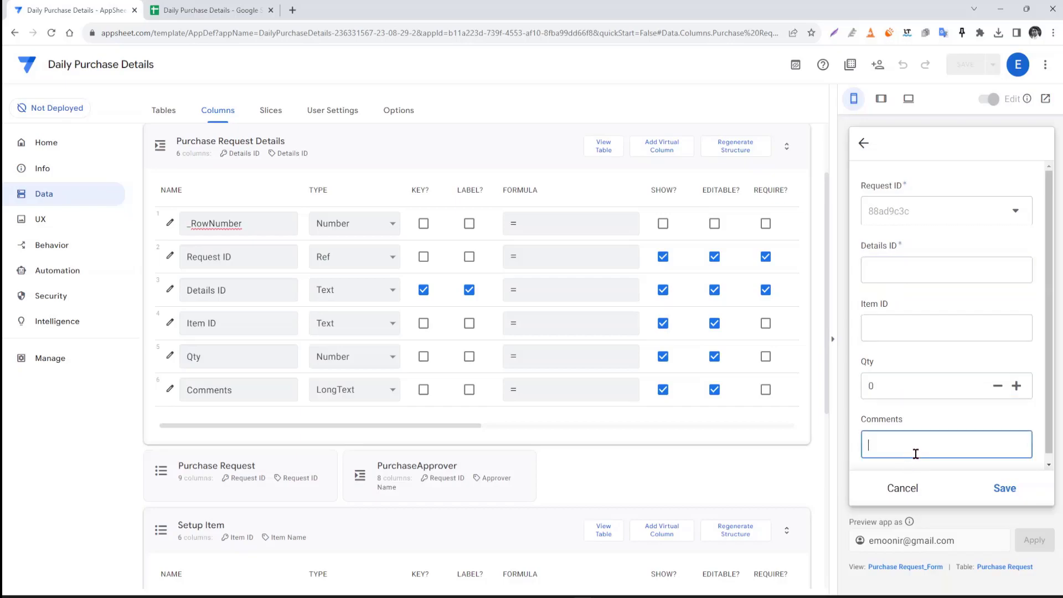
left_click(907, 490)
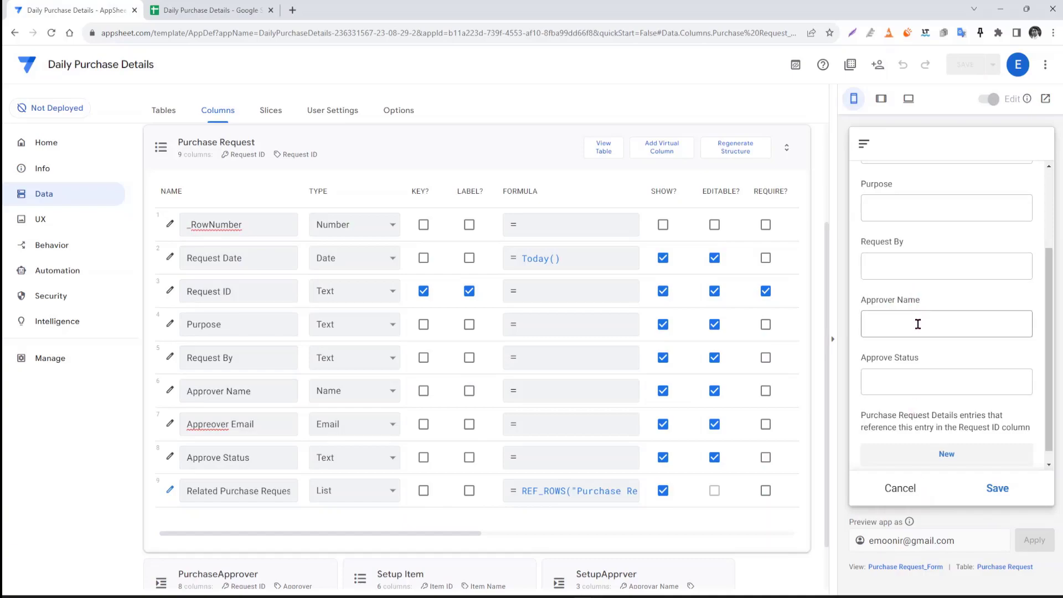
Step: Set the Valid If formula of Approver Name in Purchase Request to SetupApprver[Approvar Name], checking the approver columns in the source spreadsheet
left_click(170, 391)
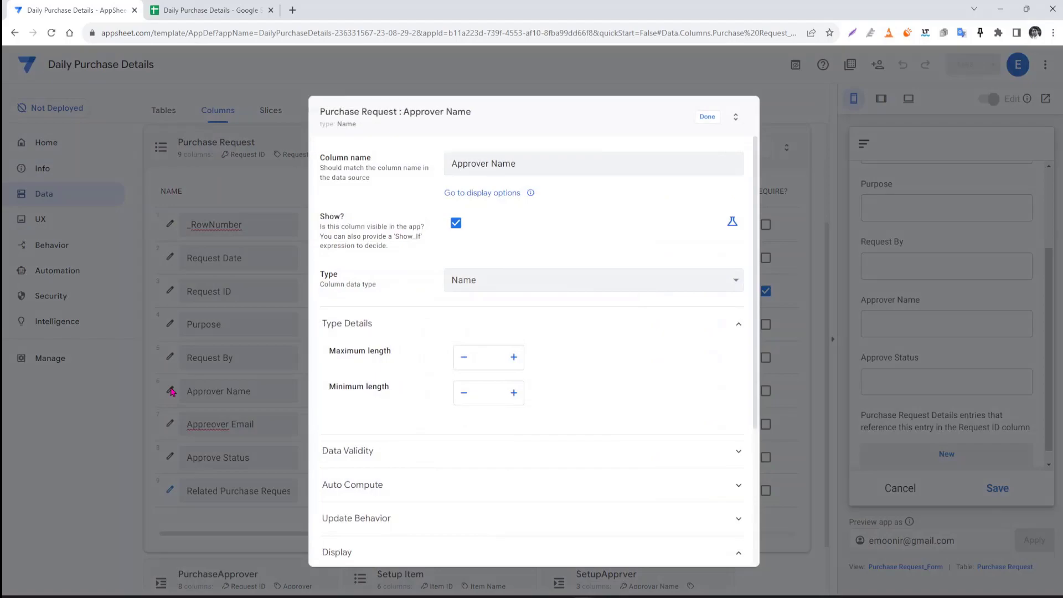
left_click(398, 453)
scroll(451, 430, "down", 3)
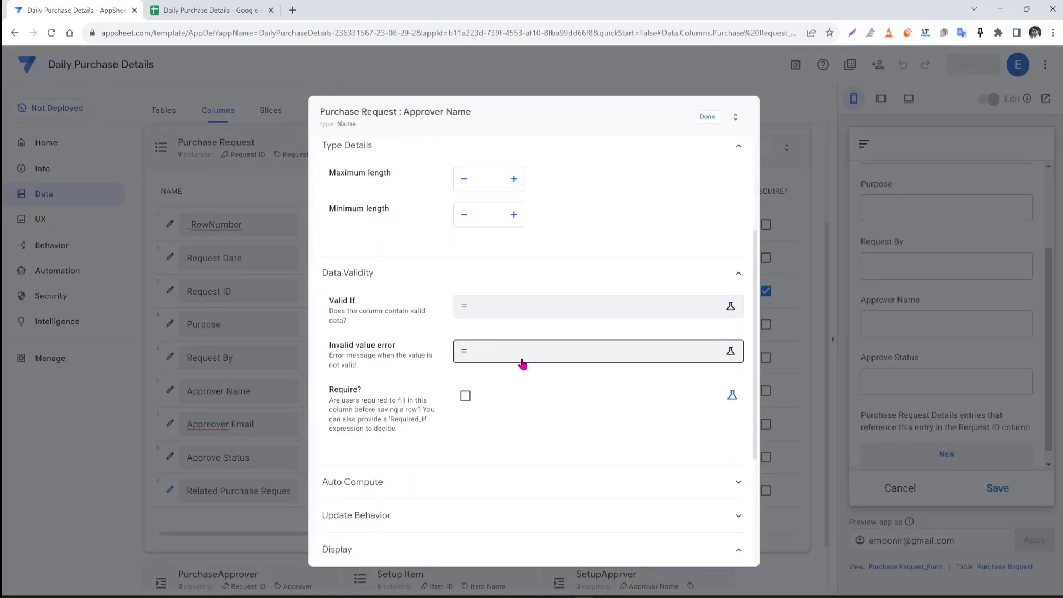
left_click(486, 305)
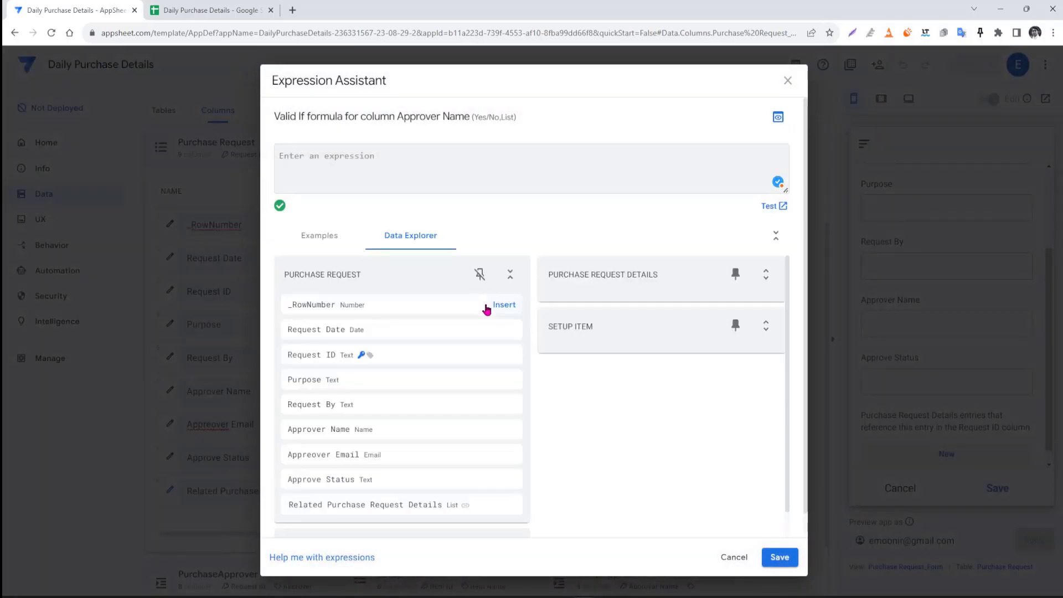
left_click(509, 275)
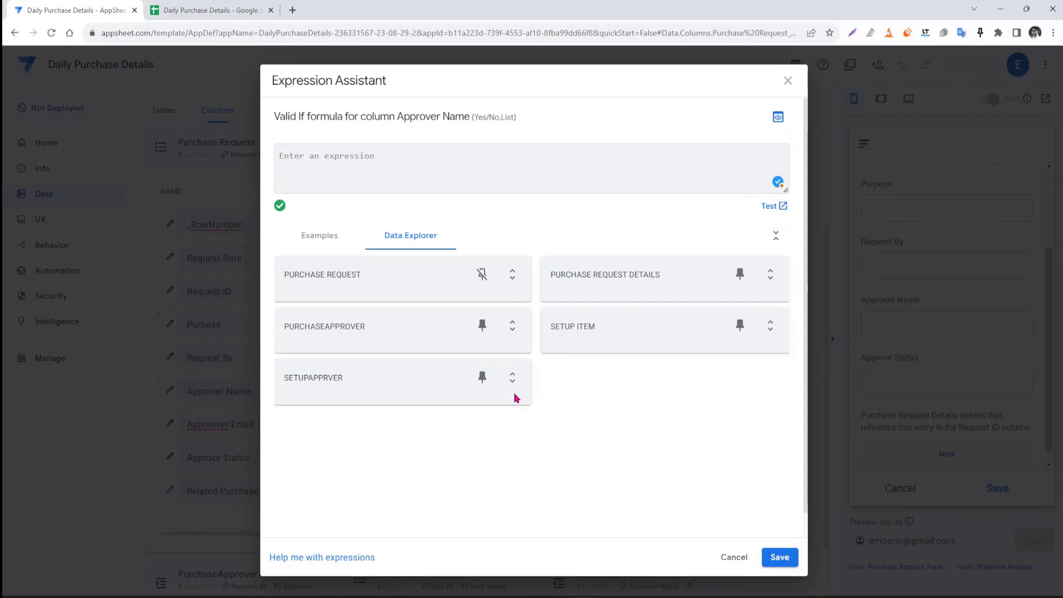
left_click(213, 9)
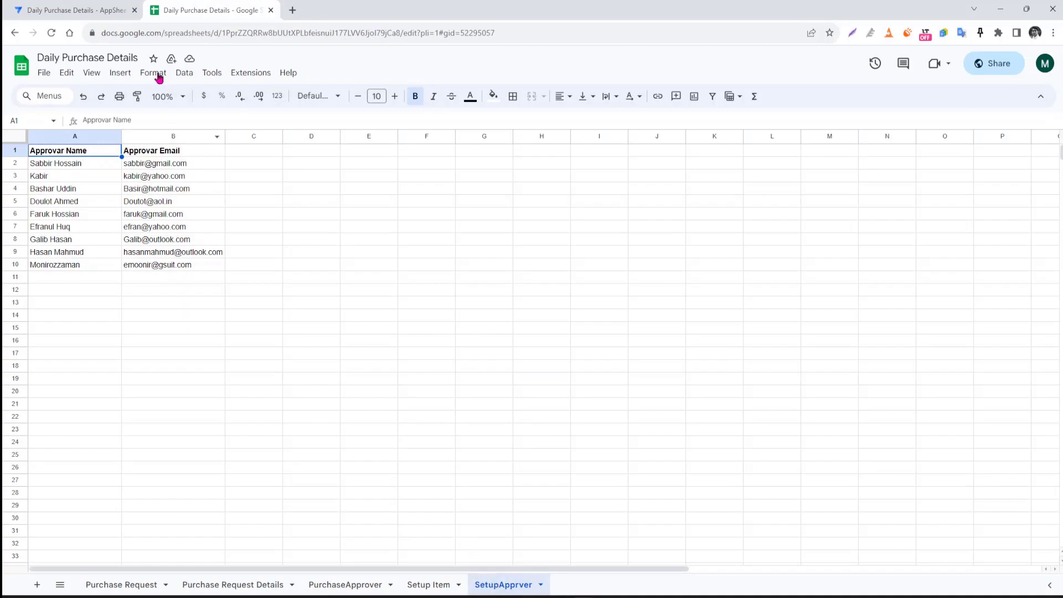
left_click(115, 6)
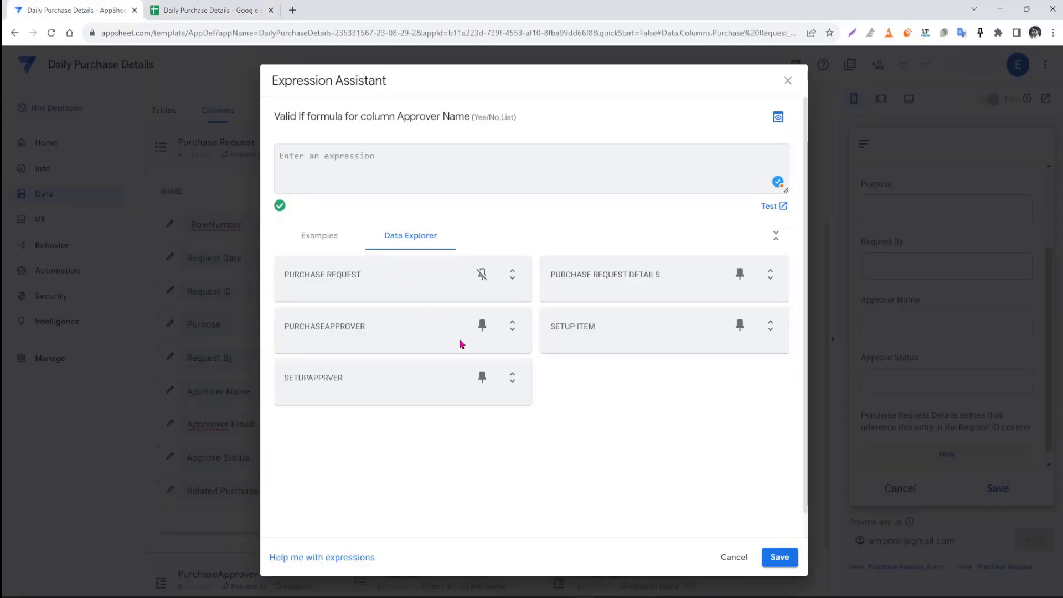
left_click(512, 377)
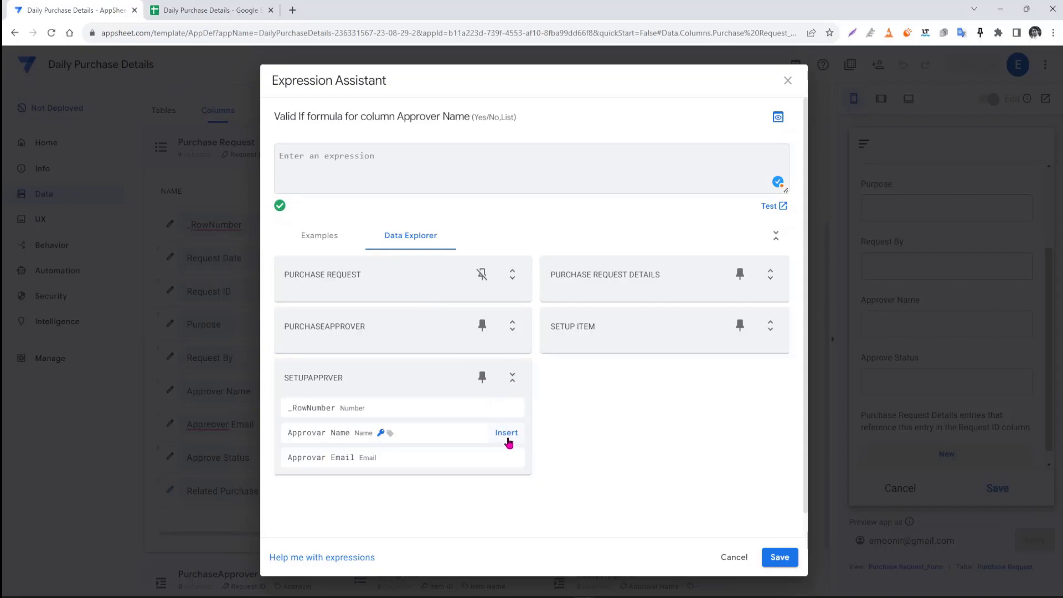
left_click(506, 438)
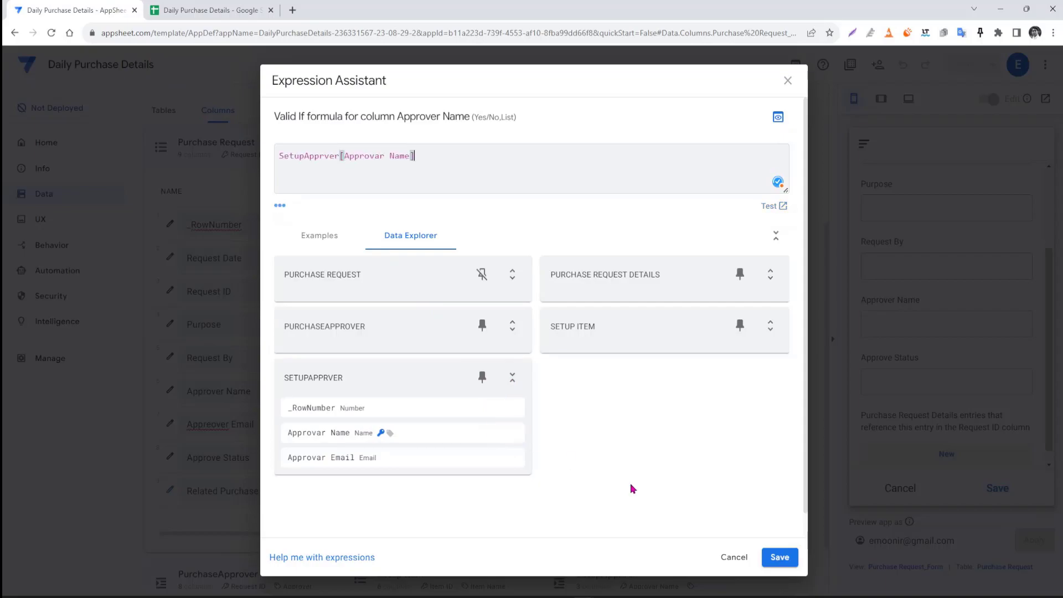
left_click(780, 557)
left_click(708, 117)
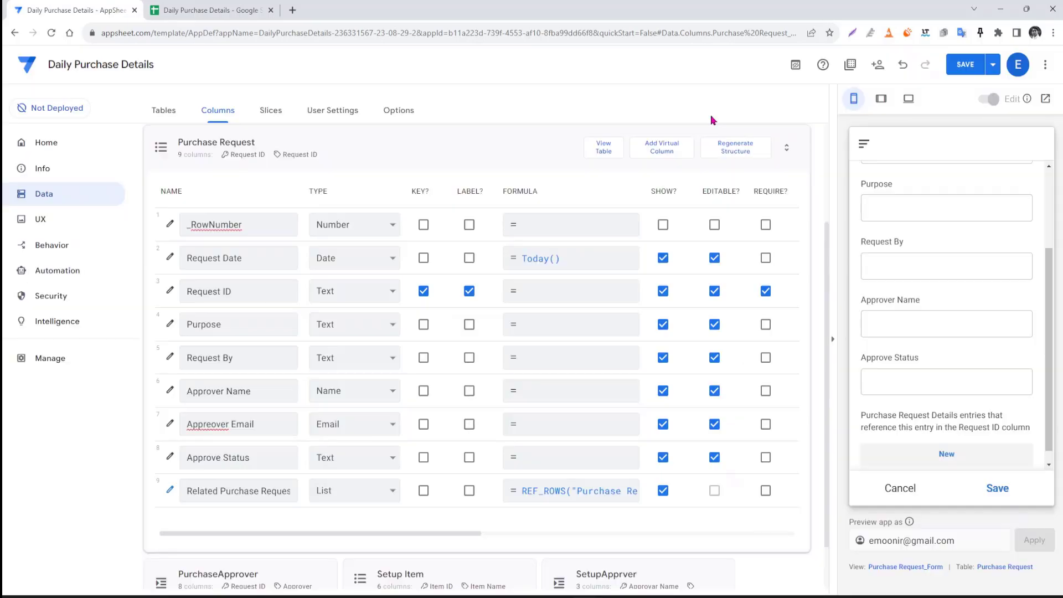
Step: Save the app and view the Approver Name choices in the previewed Purchase Request form
left_click(966, 65)
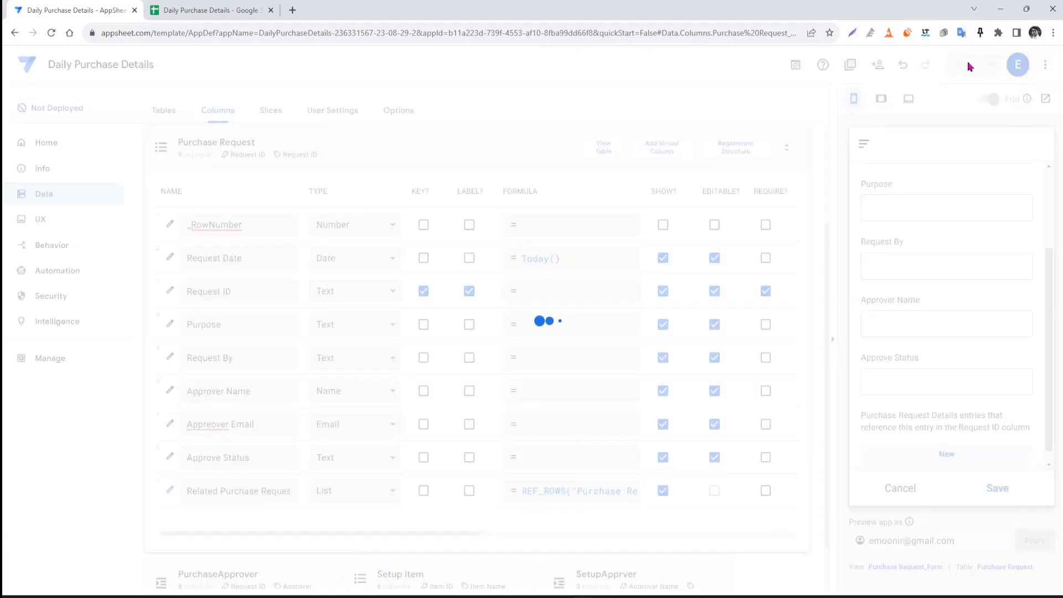
left_click(975, 331)
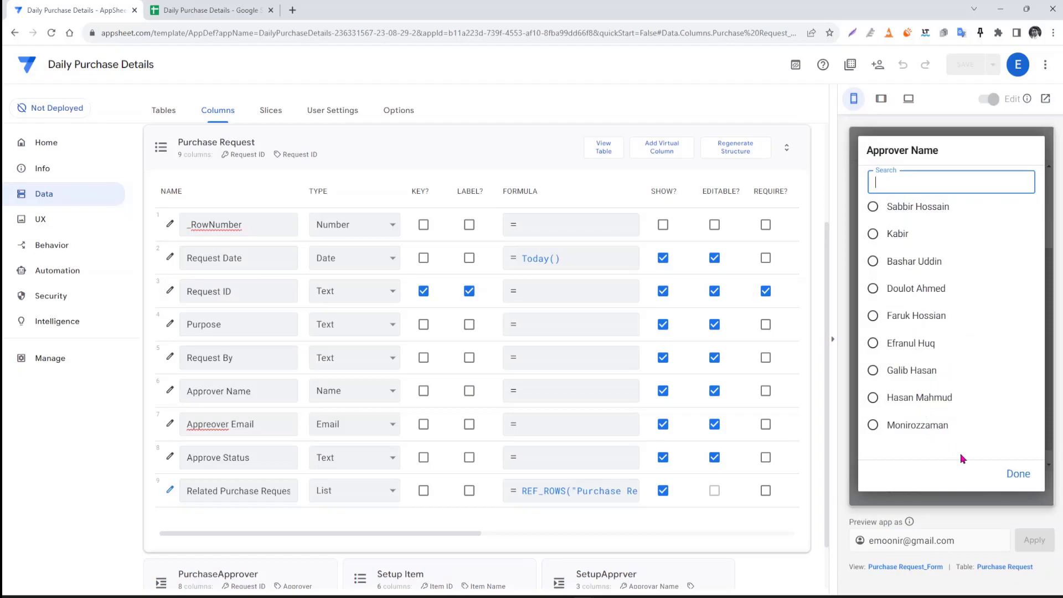
left_click(1016, 474)
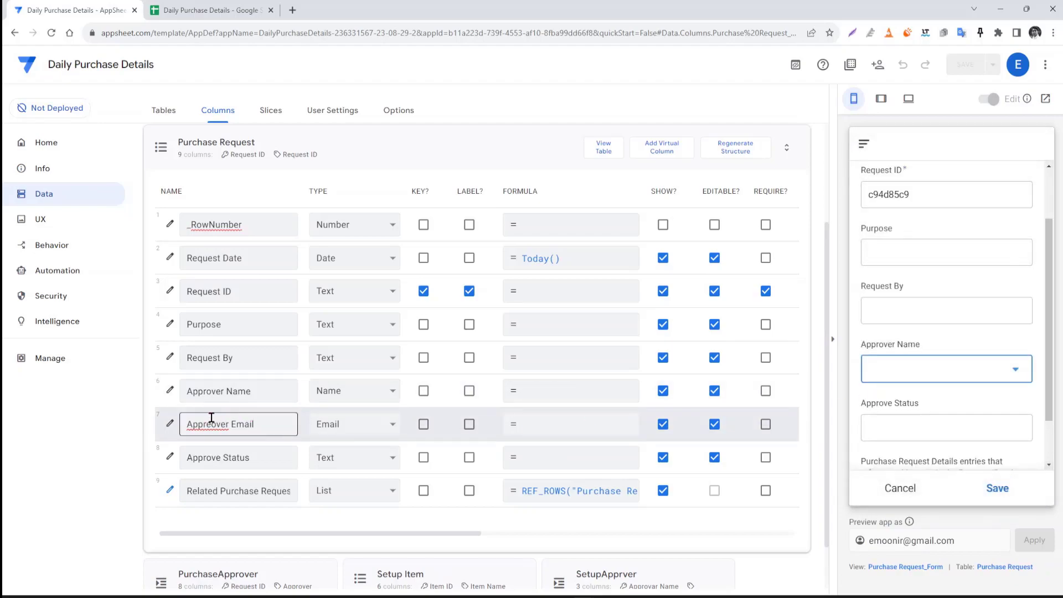
Step: Examine the Valid If formula of Appreover Email in Purchase Request against the SetupApprver columns, leaving the formula as it is
left_click(170, 425)
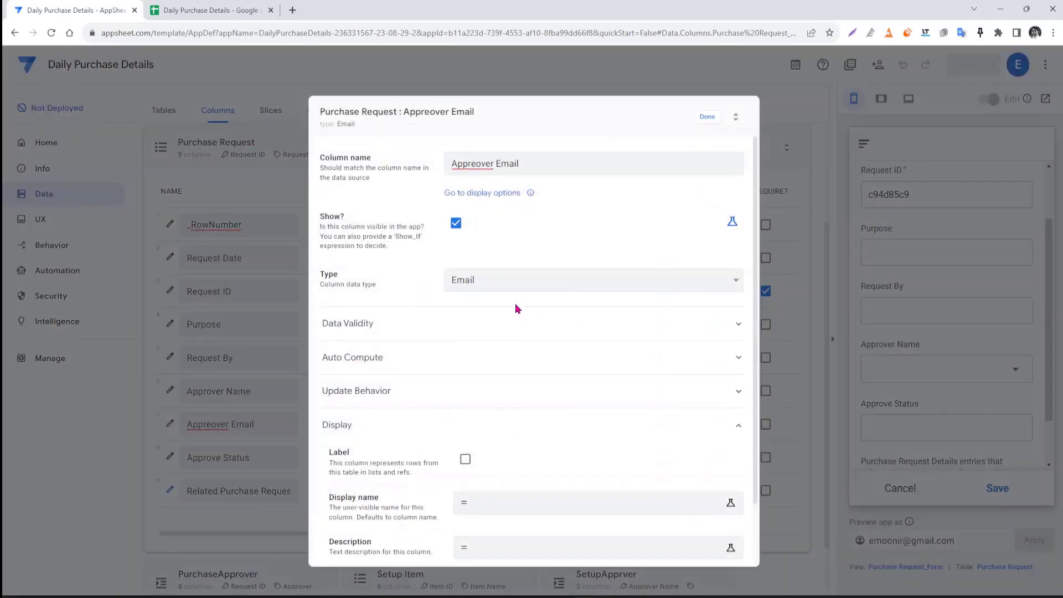
scroll(534, 360, "down", 1)
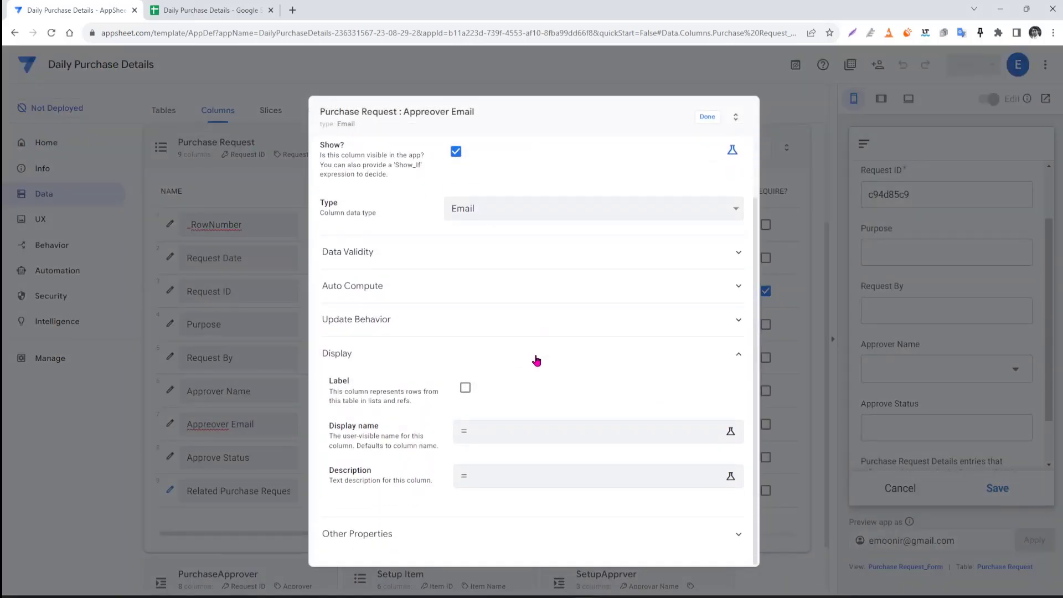
left_click(415, 253)
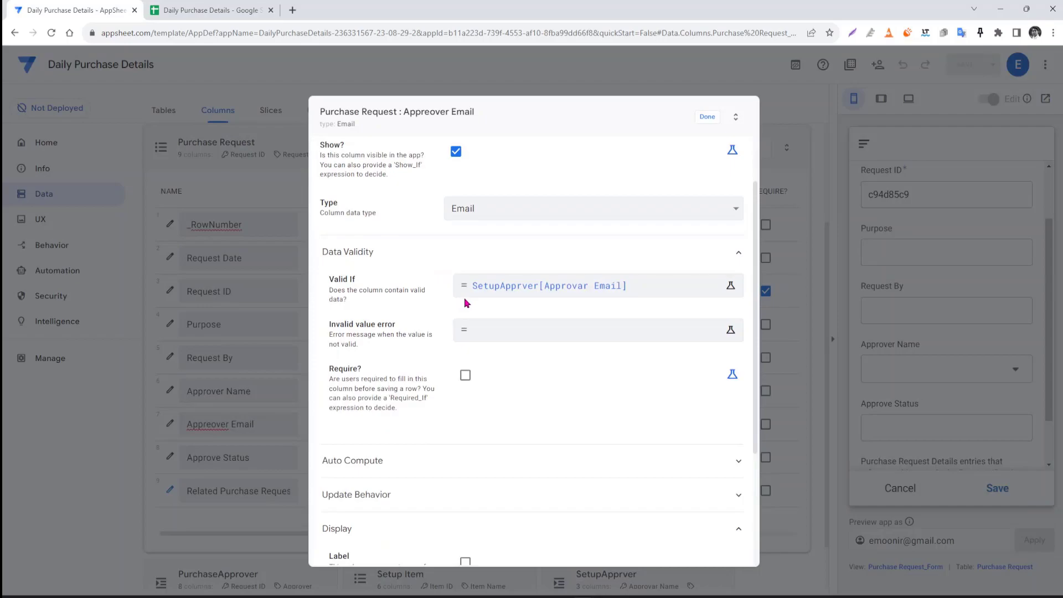
left_click(731, 285)
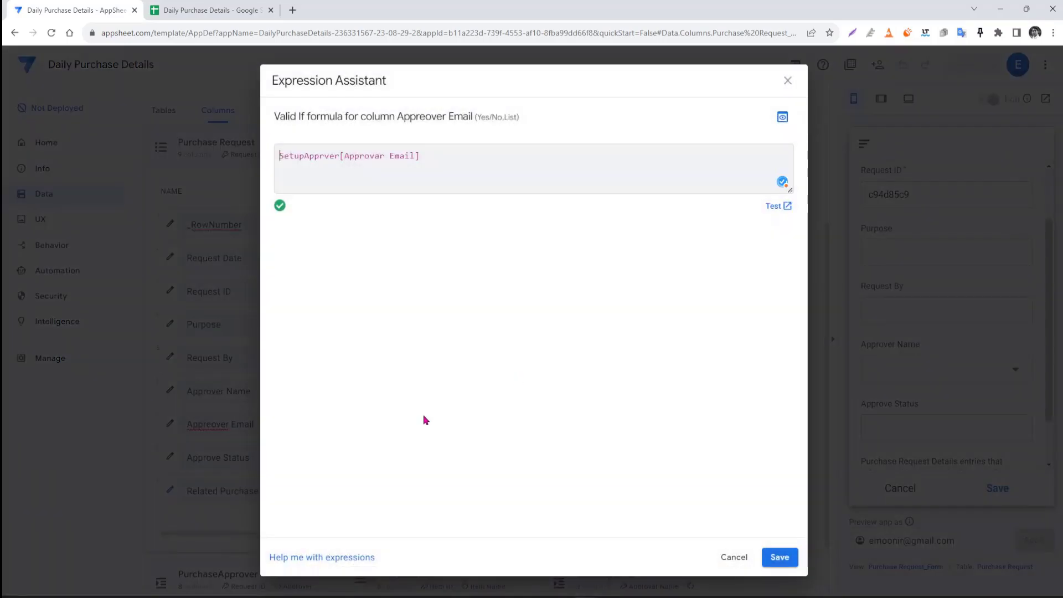
scroll(420, 303, "down", 3)
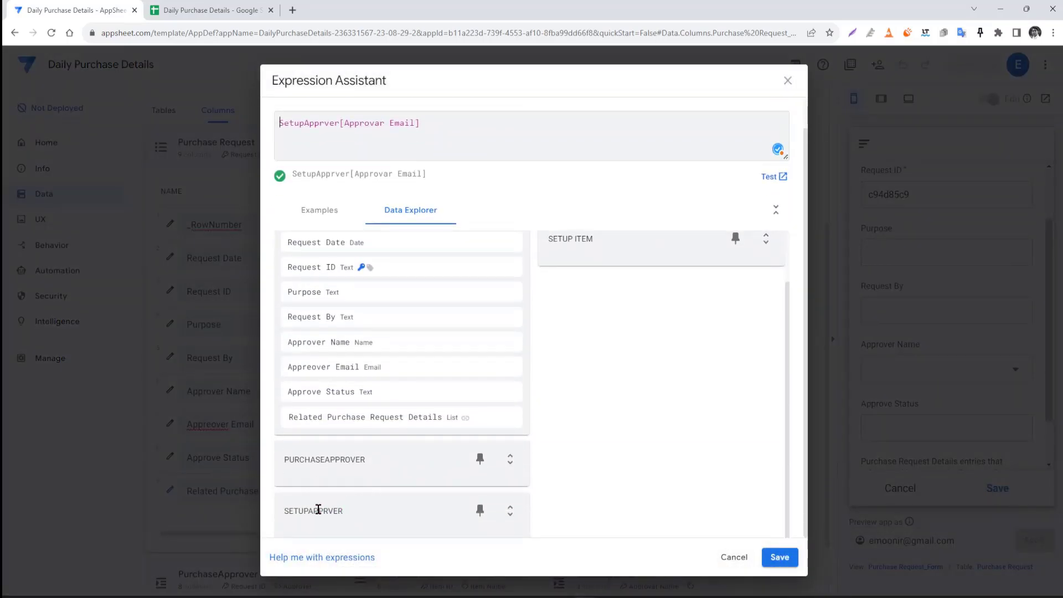
left_click(510, 510)
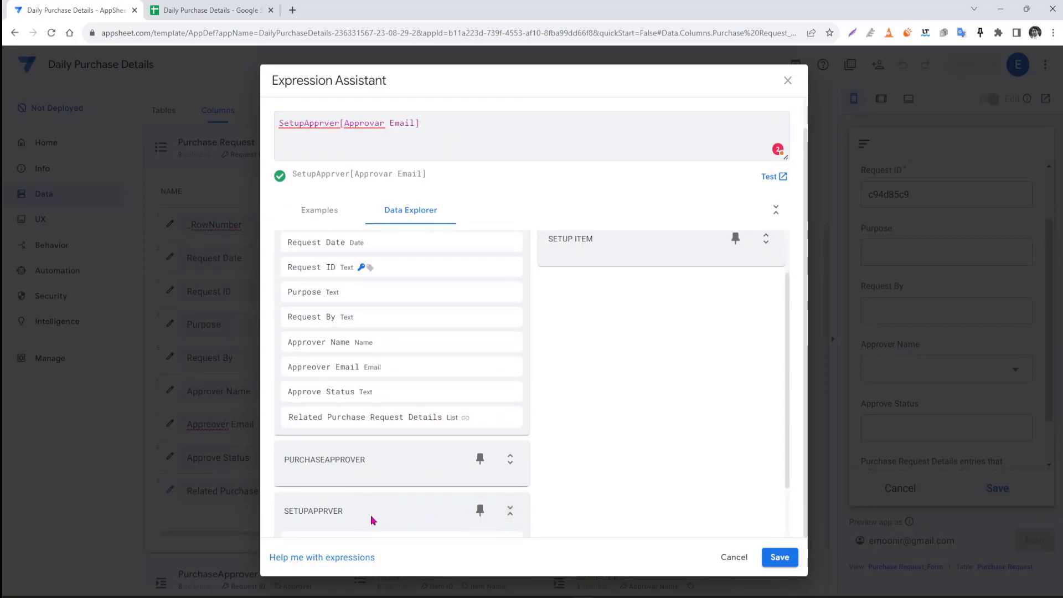
scroll(365, 520, "down", 1)
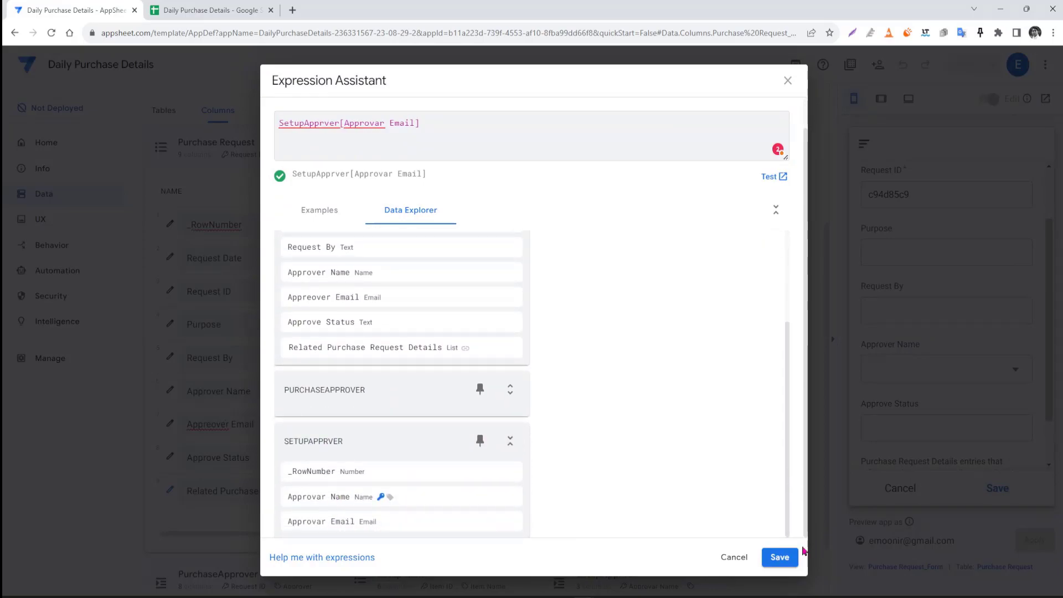
left_click(743, 559)
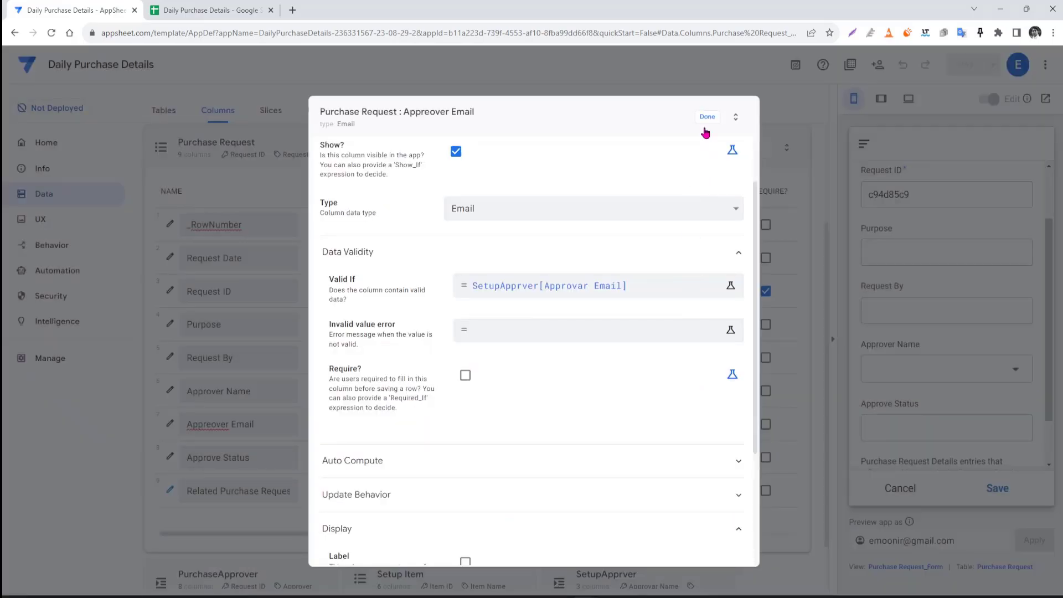
left_click(707, 117)
Step: Test the Approver Name and Appreover Email selection in the previewed Purchase Request form by choosing an approver
scroll(934, 362, "down", 1)
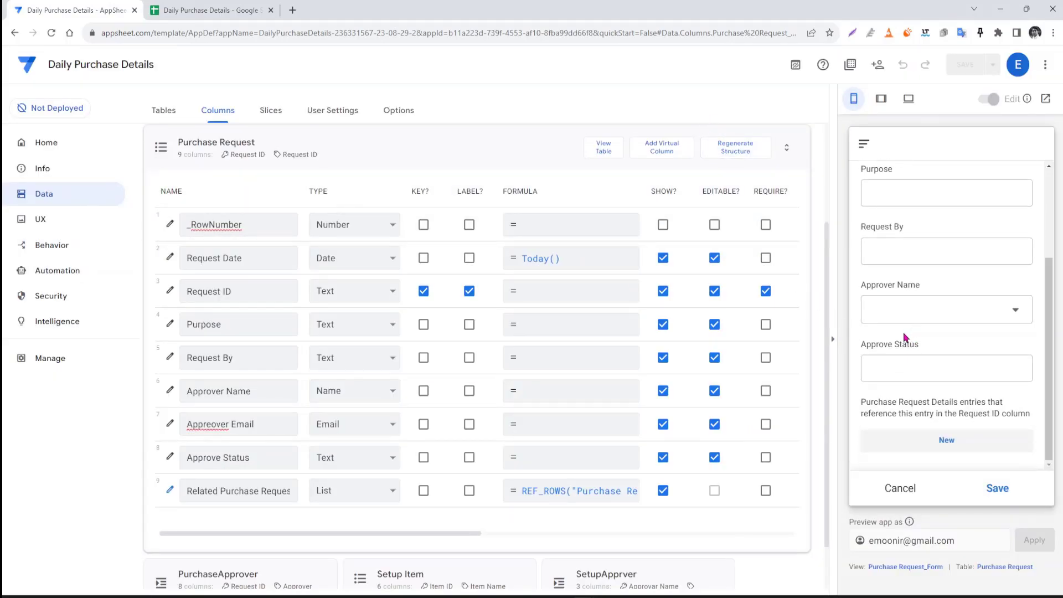
left_click(903, 316)
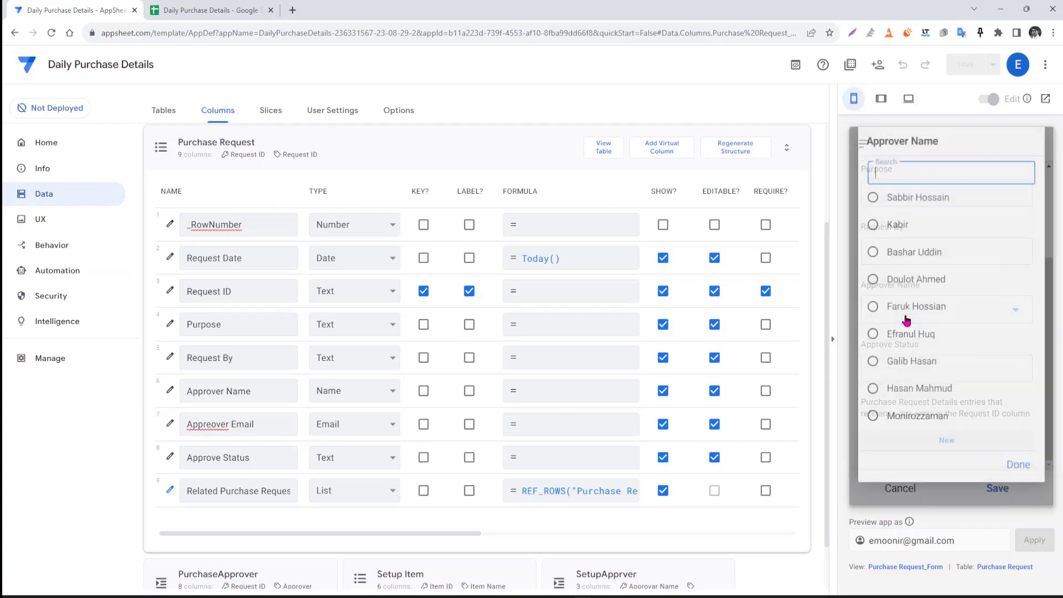
left_click(901, 320)
left_click(930, 367)
left_click(889, 181)
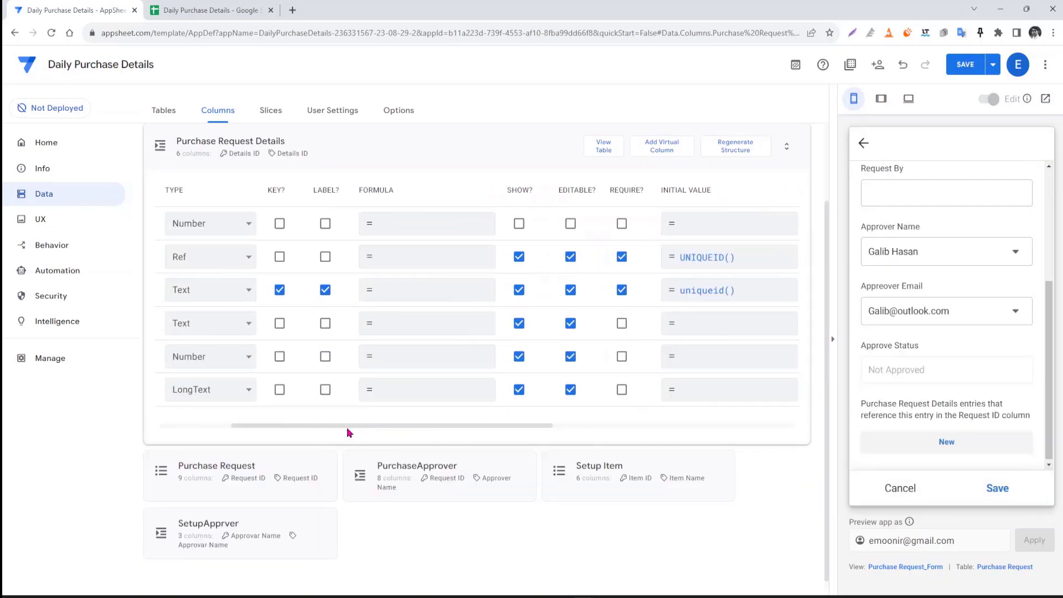
Step: Review the Purchase Request Details columns and check the Item ID field in a new details entry in the preview
left_click_drag(349, 432, 275, 441)
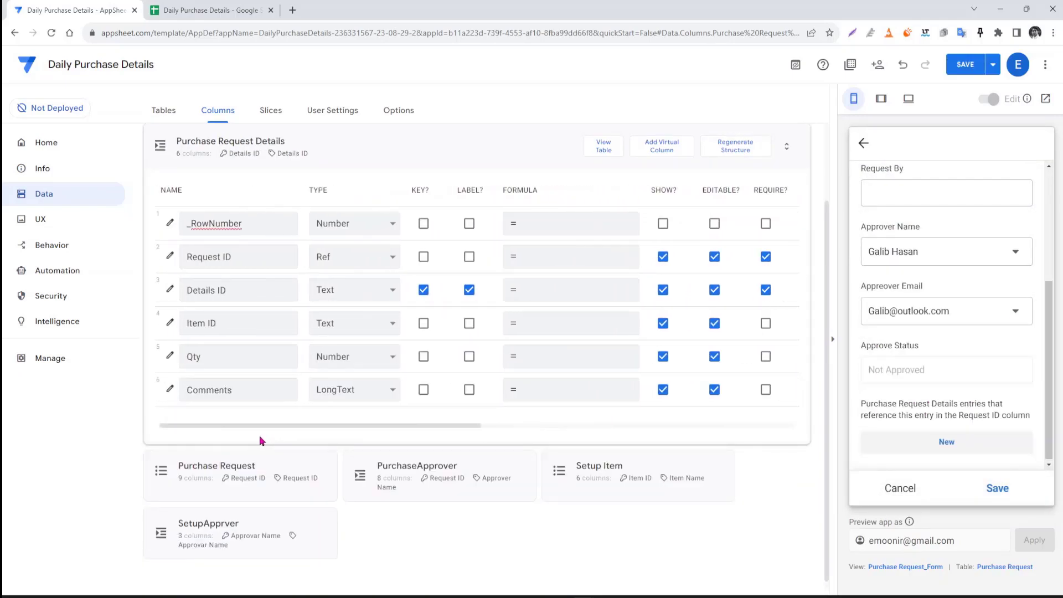
left_click(216, 331)
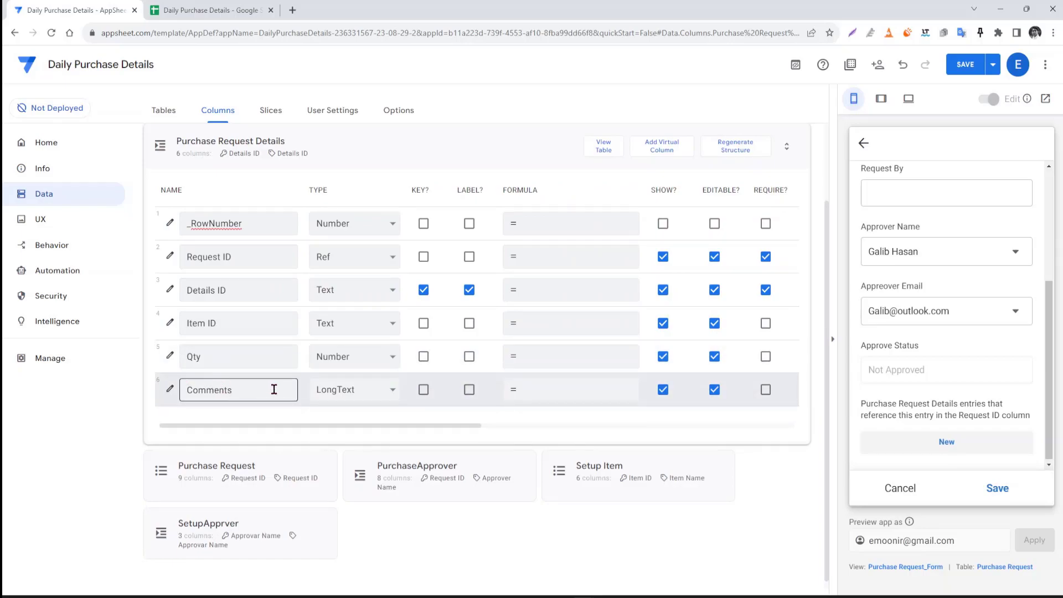
left_click(948, 440)
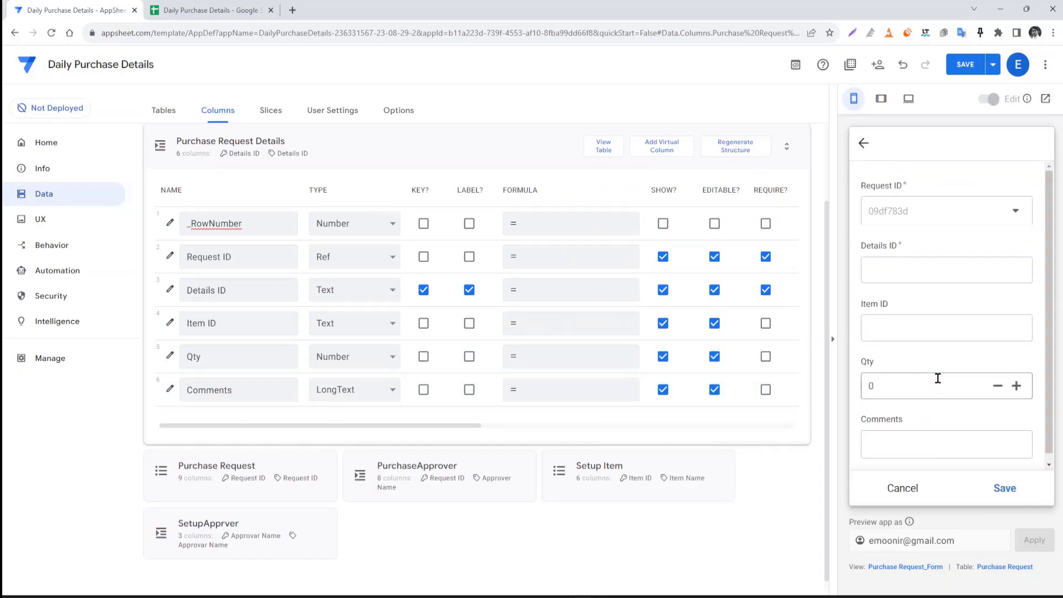
left_click(939, 330)
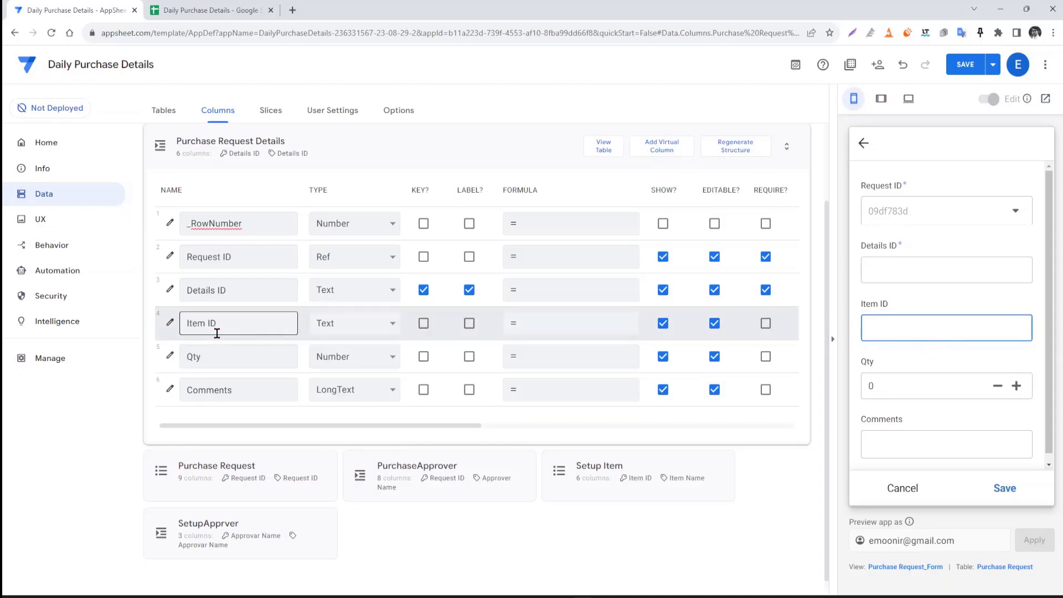
Step: Change Item ID in Purchase Request Details to a Ref with Setup Item as its source table
left_click(170, 323)
left_click(500, 285)
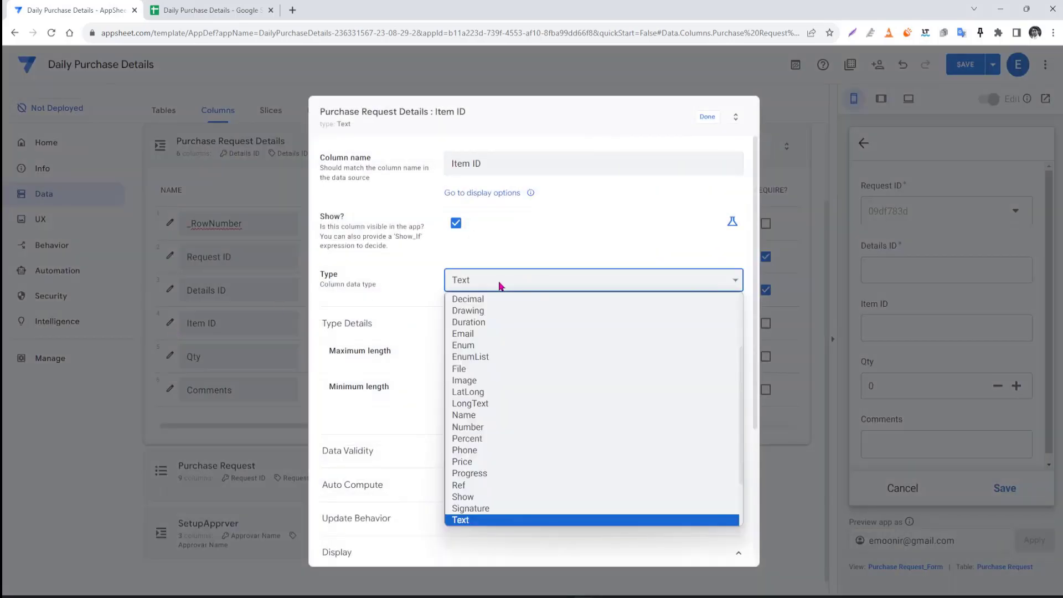
left_click(485, 486)
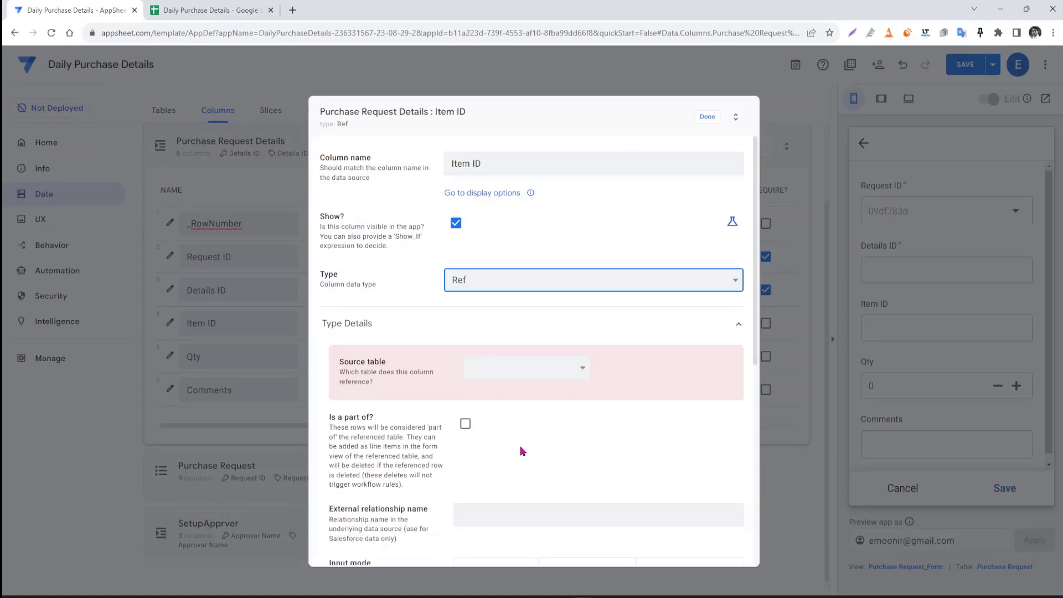
left_click(521, 371)
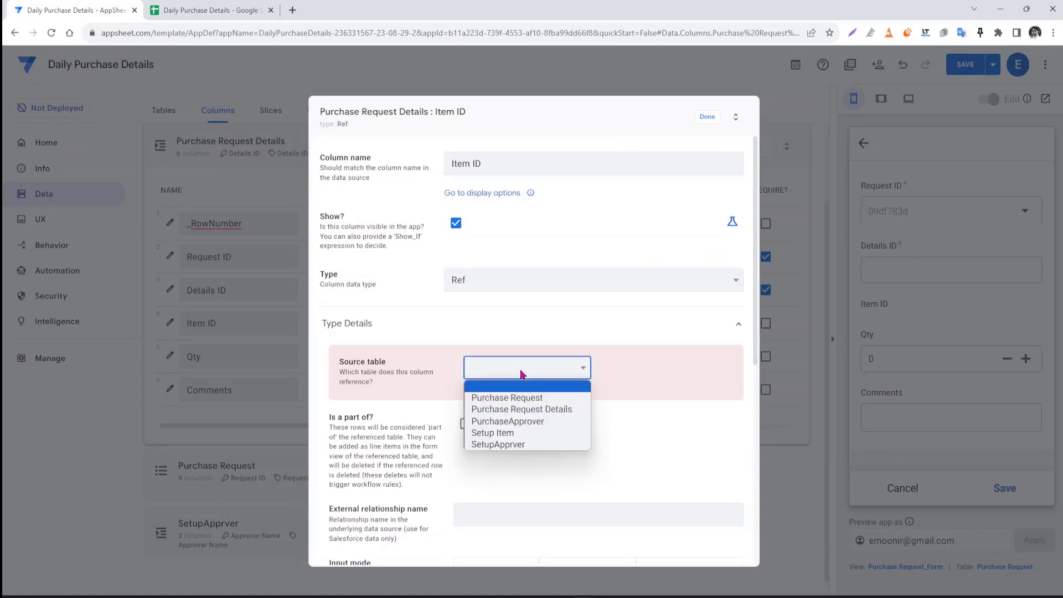
left_click(520, 434)
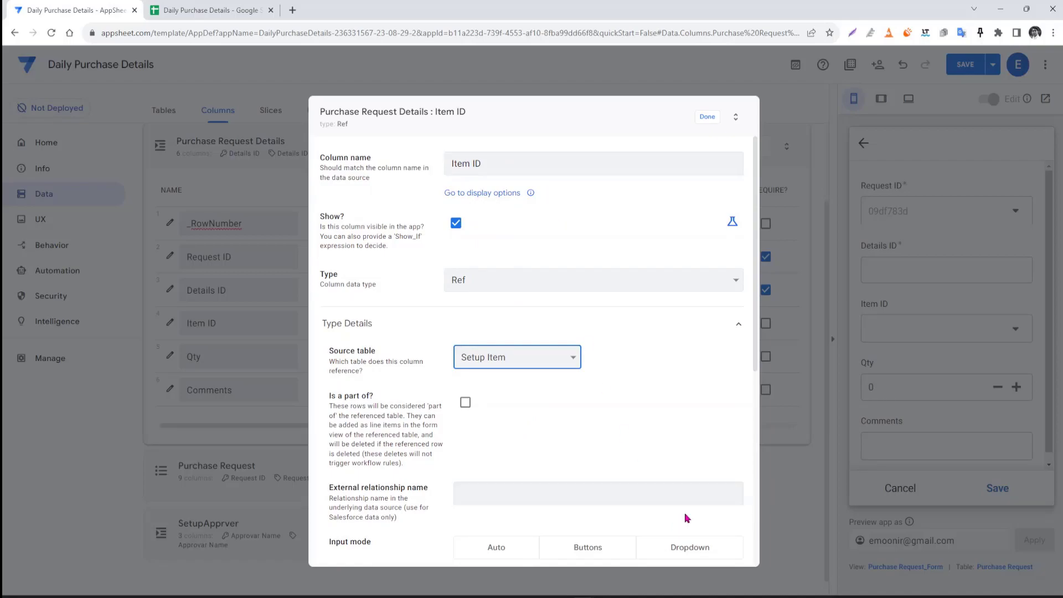
left_click(707, 116)
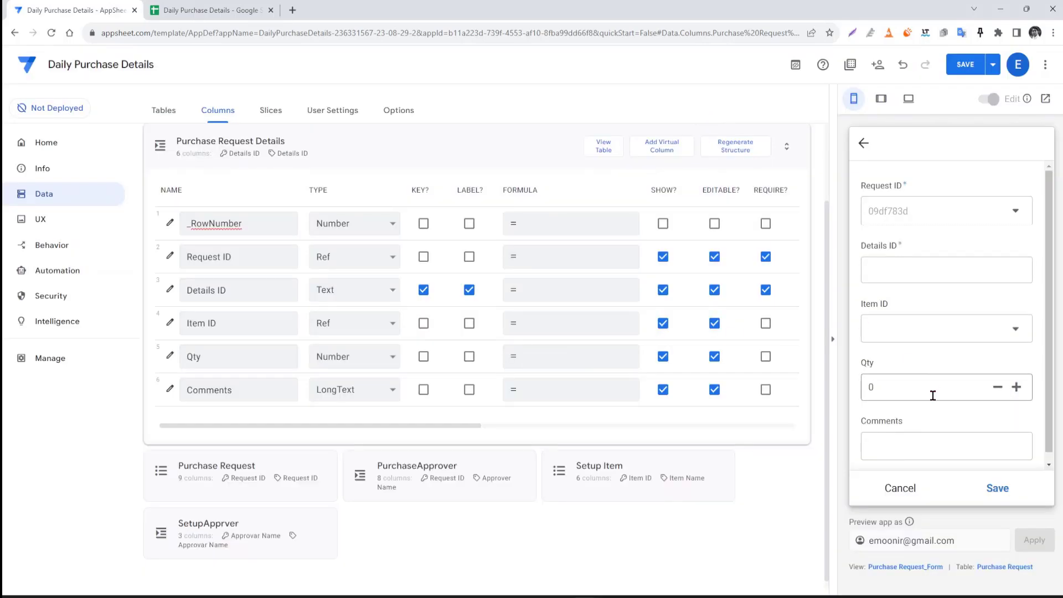
Step: Save the app and view the Item ID choices in a new Purchase Request Details entry in the preview
left_click(968, 64)
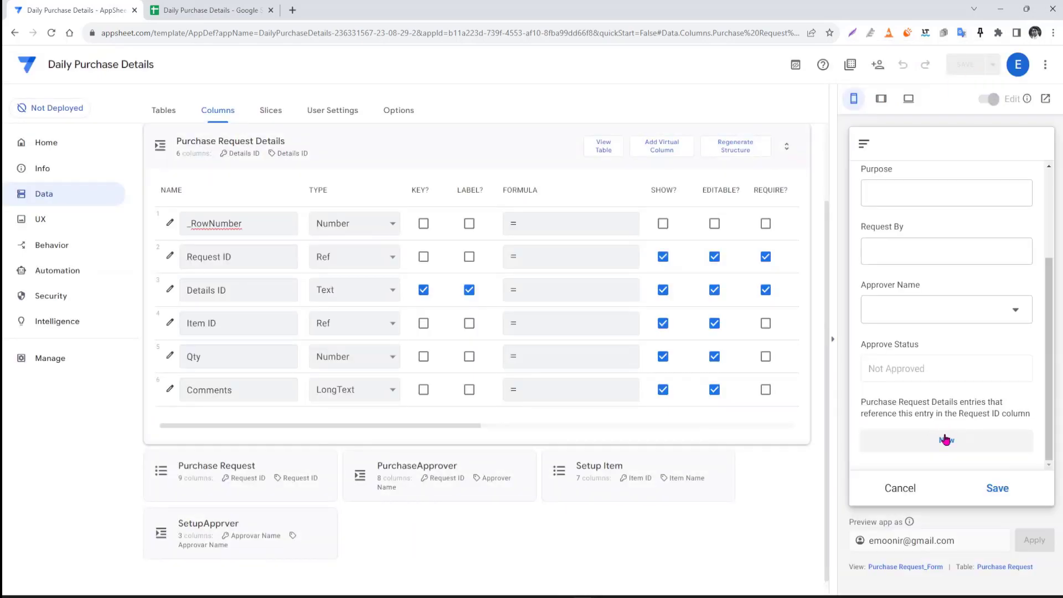
left_click(945, 436)
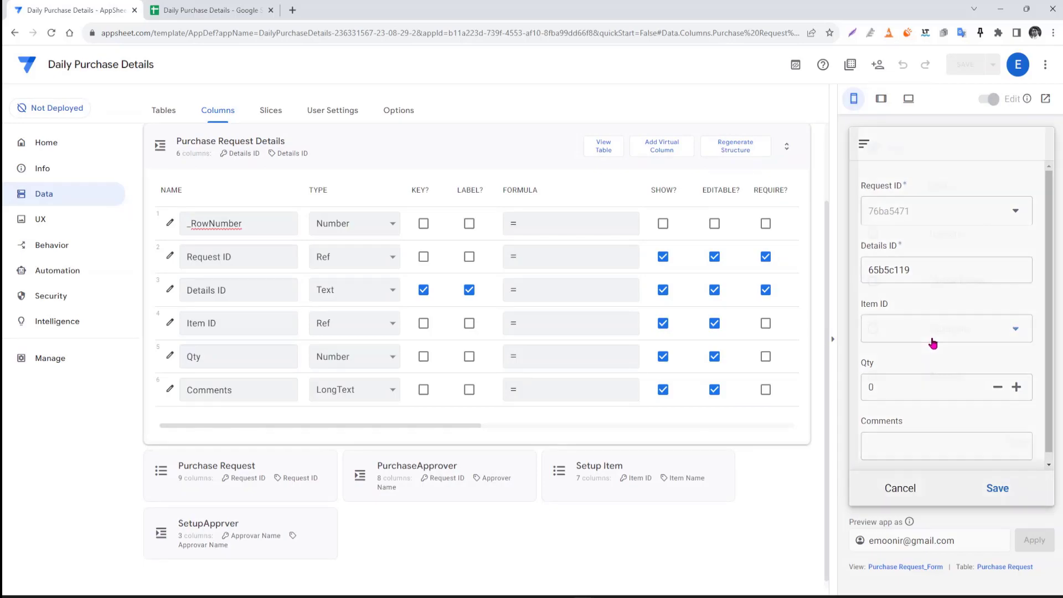
left_click(932, 332)
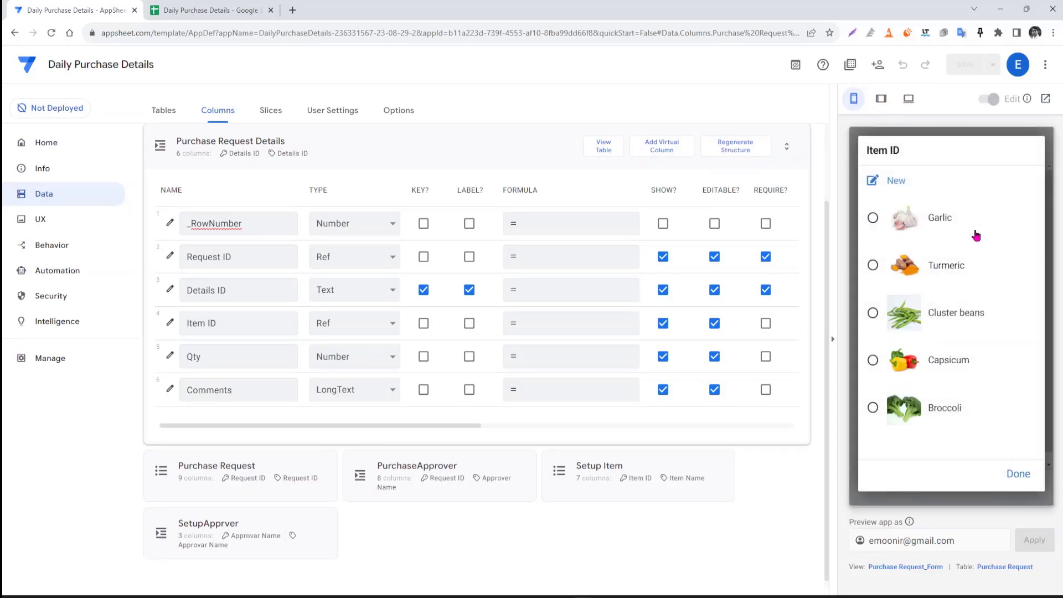
Step: Select Cluster beans for Item ID in the previewed Purchase Request Details entry and check the field's label
left_click(948, 317)
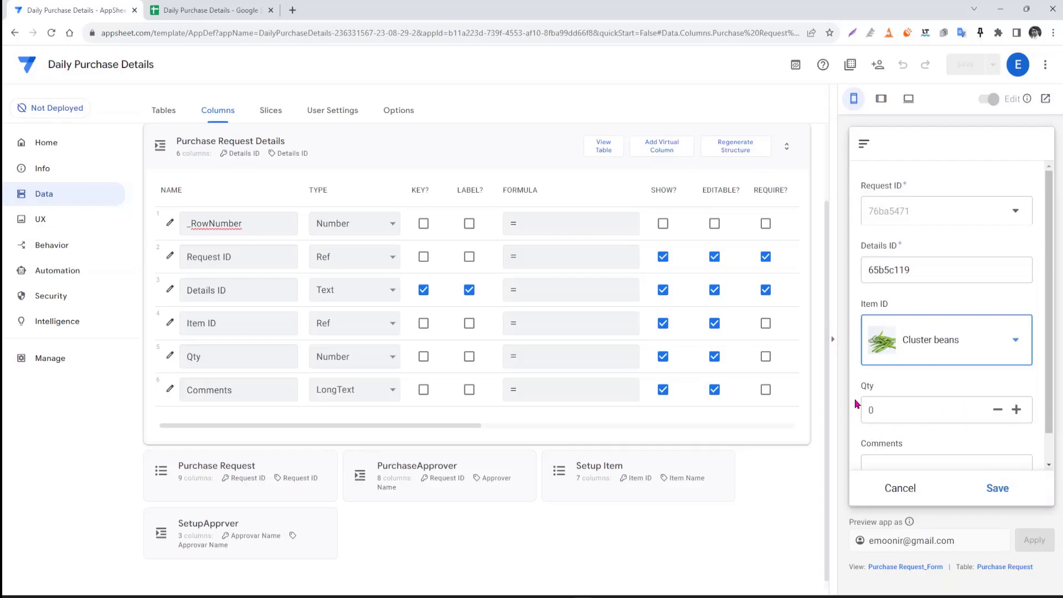
left_click_drag(859, 303, 888, 303)
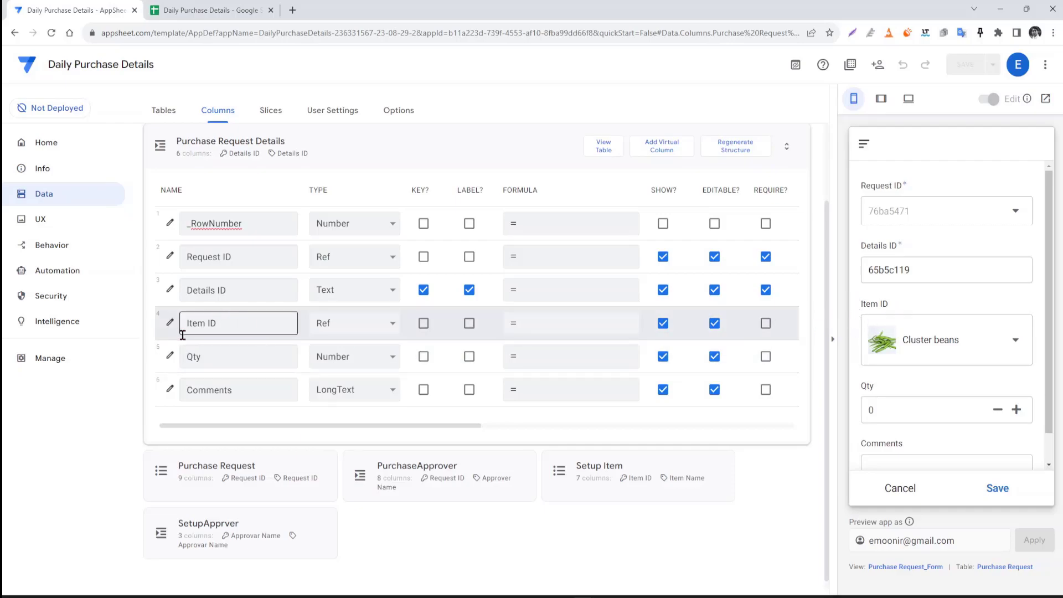
Step: Set the display name of the Item ID column in Purchase Request Details to "Item Name"
left_click(170, 323)
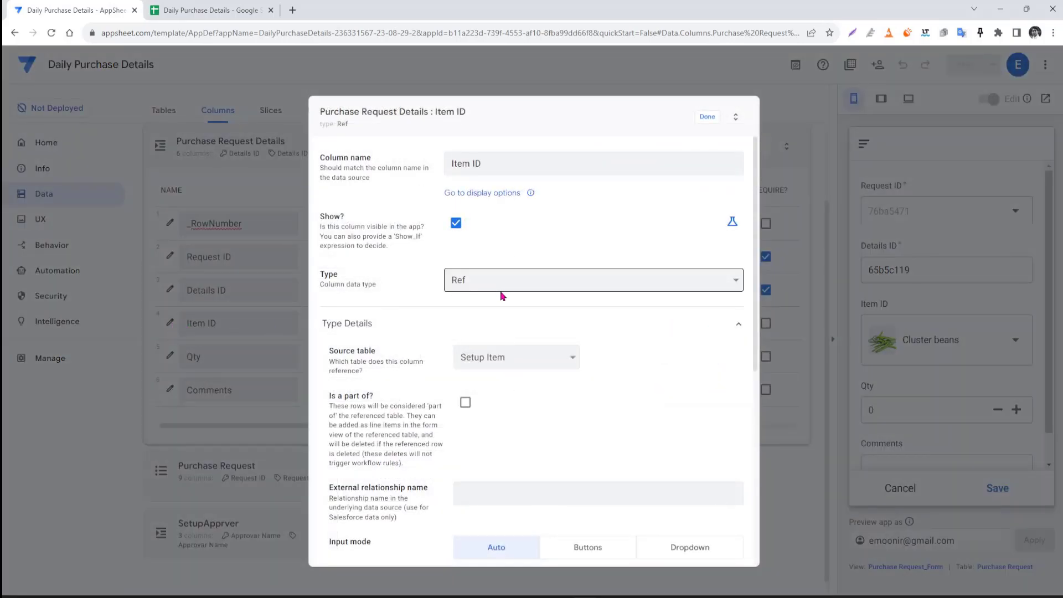
scroll(532, 417, "down", 4)
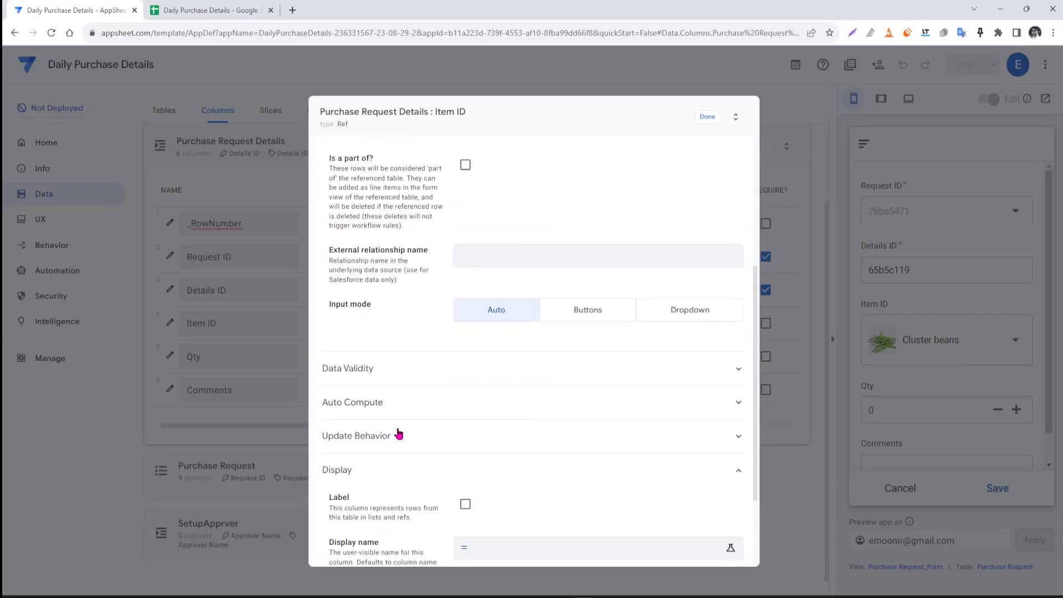
left_click(404, 369)
scroll(530, 396, "down", 3)
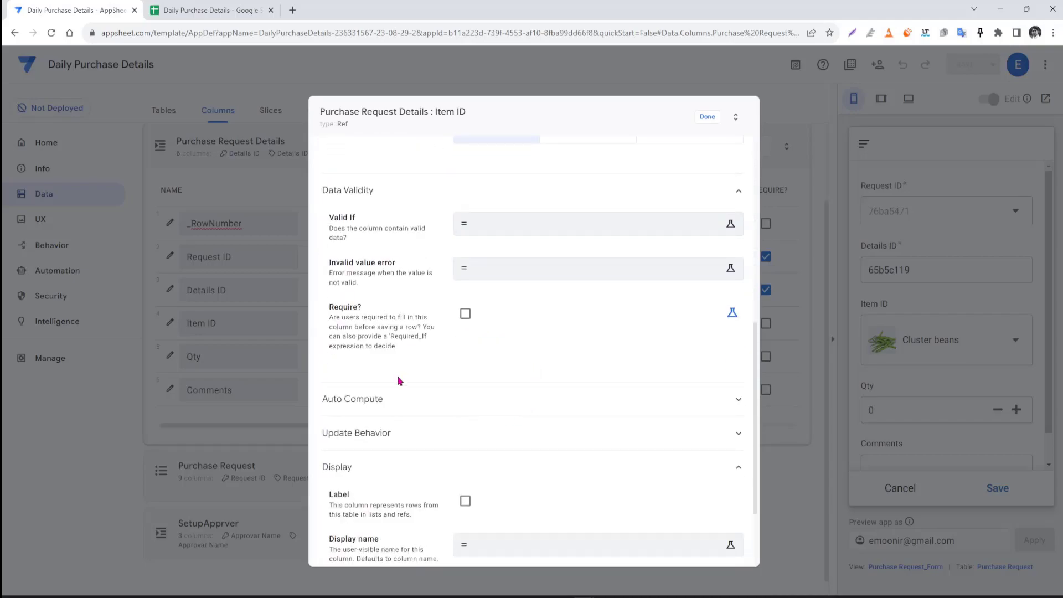
left_click(380, 467)
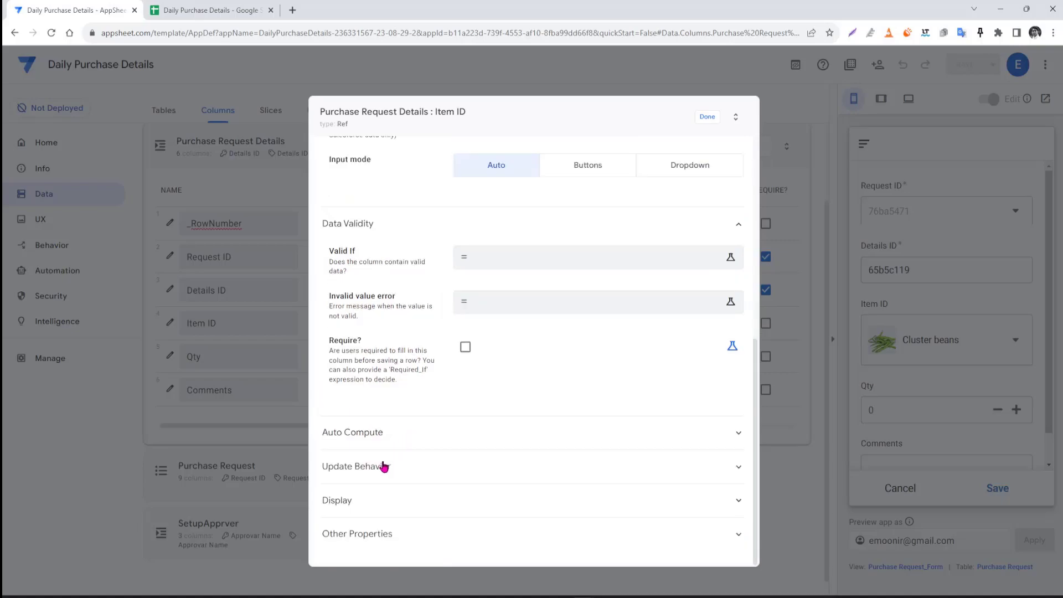
left_click(379, 503)
scroll(440, 455, "down", 2)
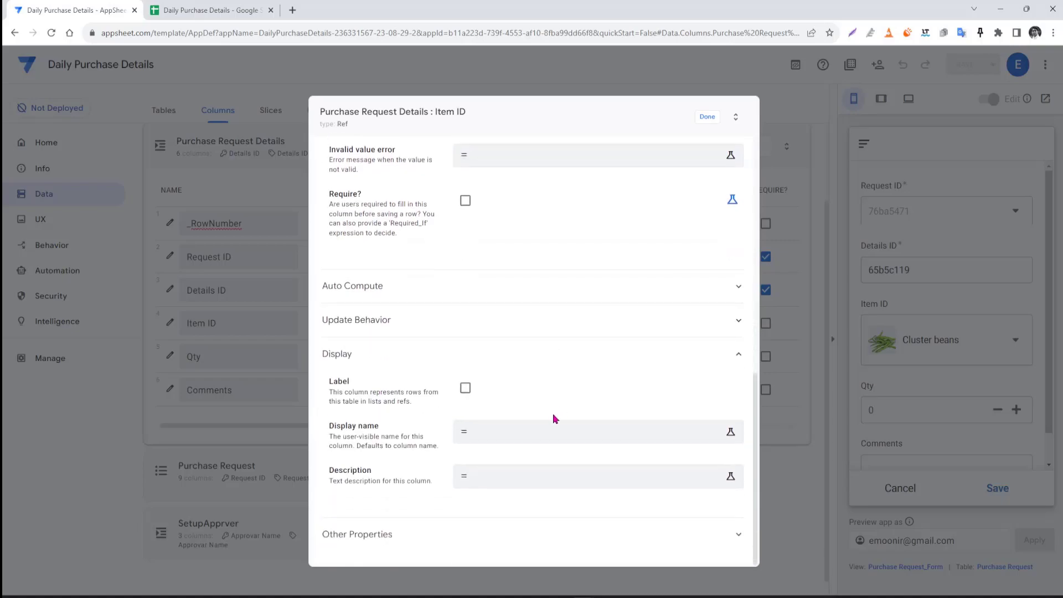
left_click(498, 434)
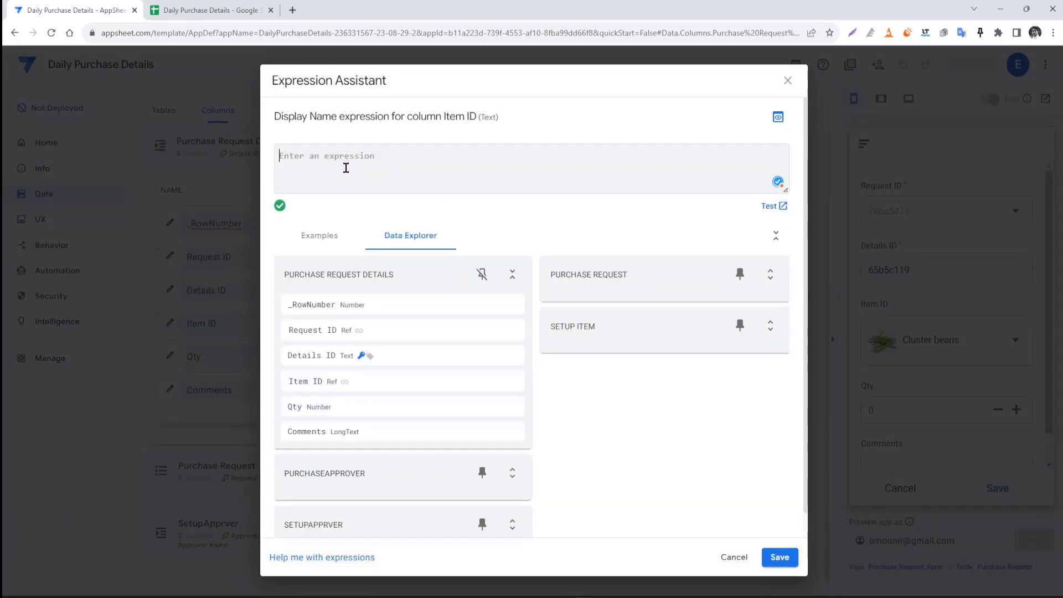
type("\"Item Name")
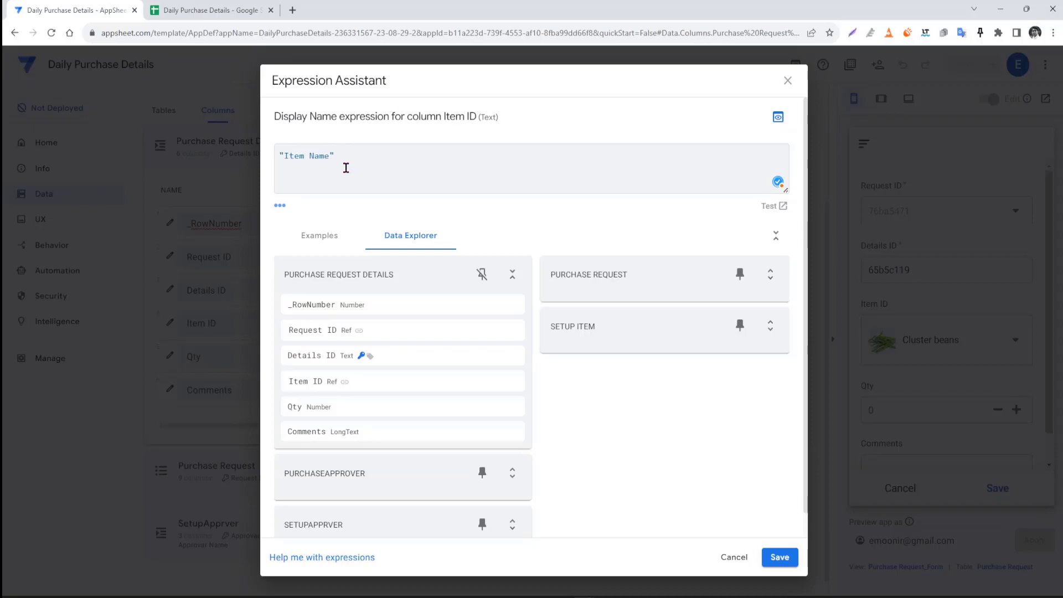
left_click(775, 557)
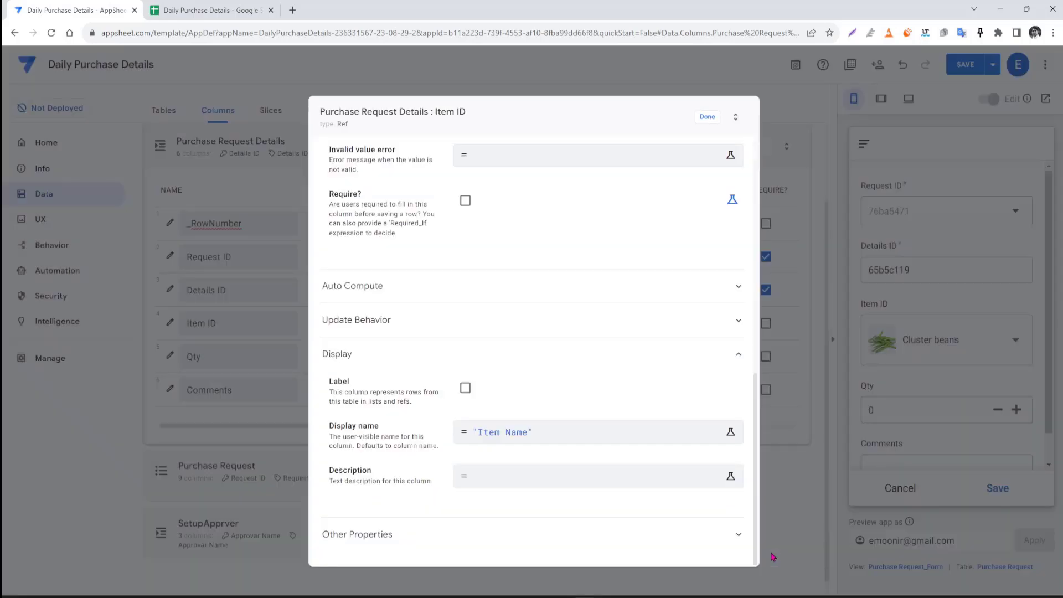
left_click(707, 116)
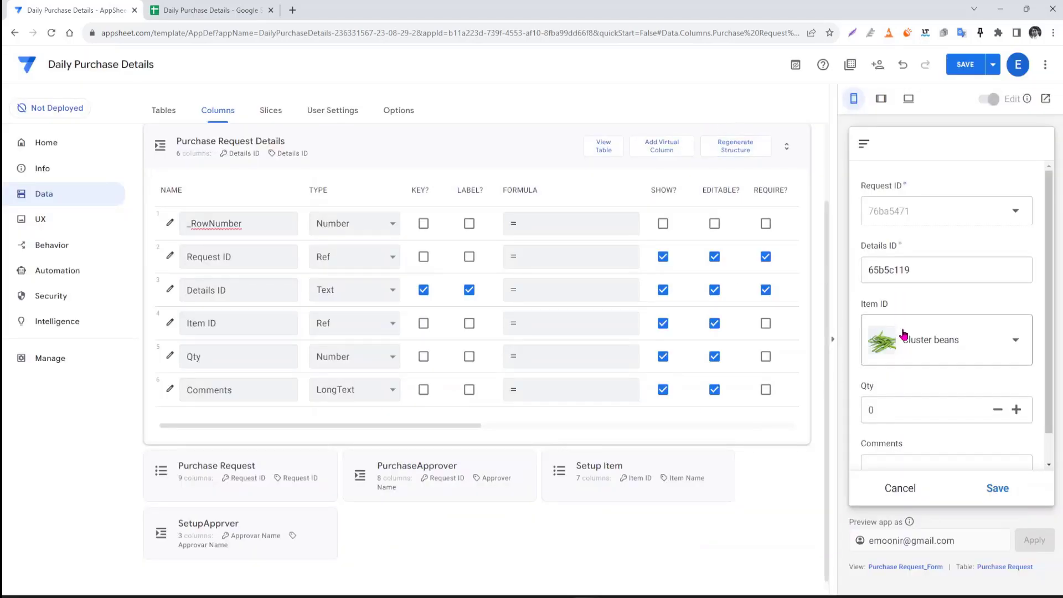
Step: Save the app, check the Item Name choices in the previewed details entry, and leave the form
left_click(965, 65)
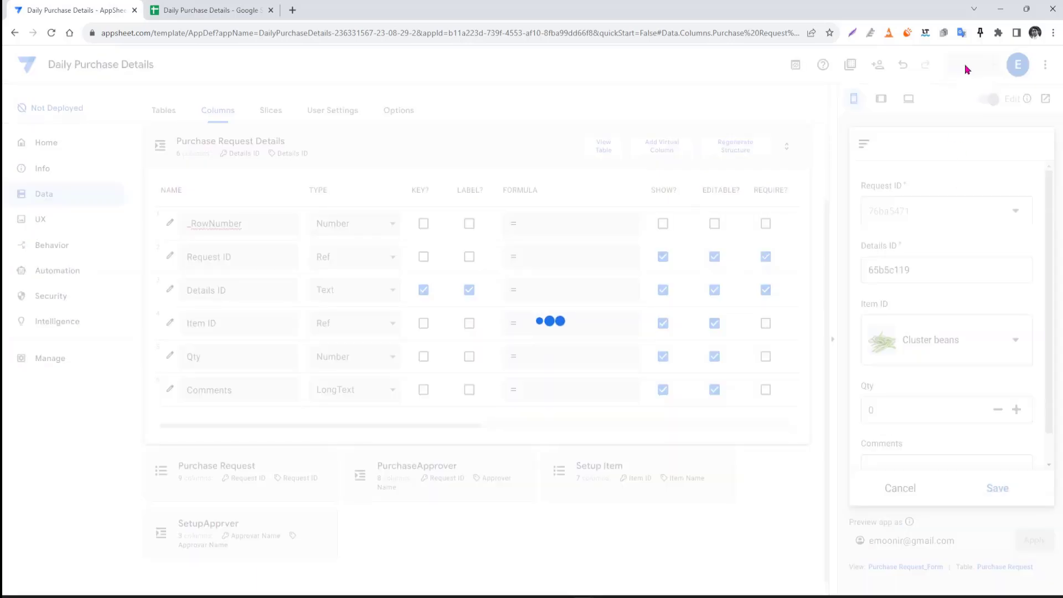
left_click(940, 336)
left_click(936, 312)
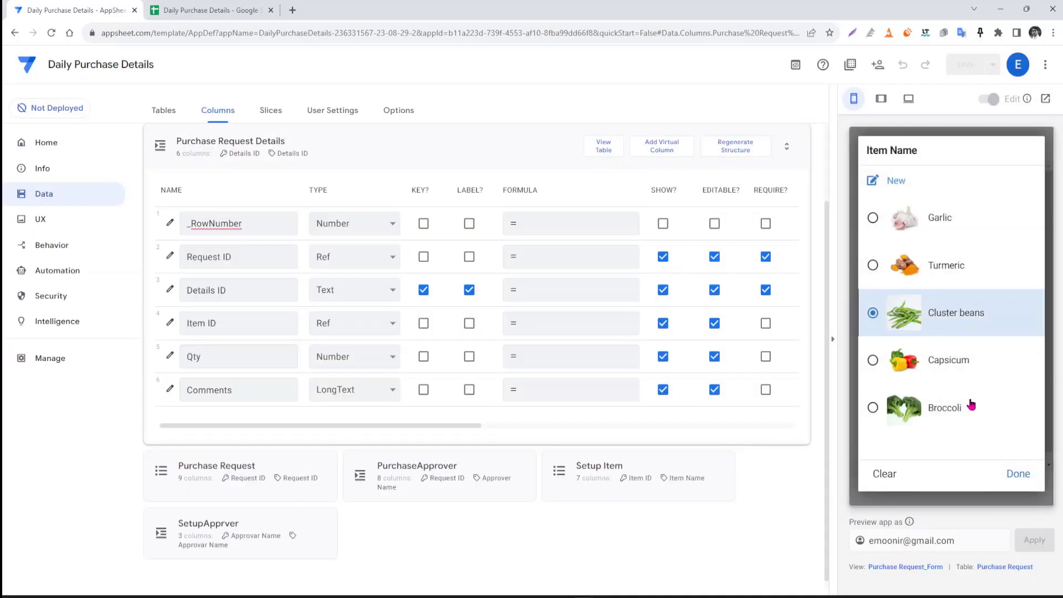
left_click(998, 488)
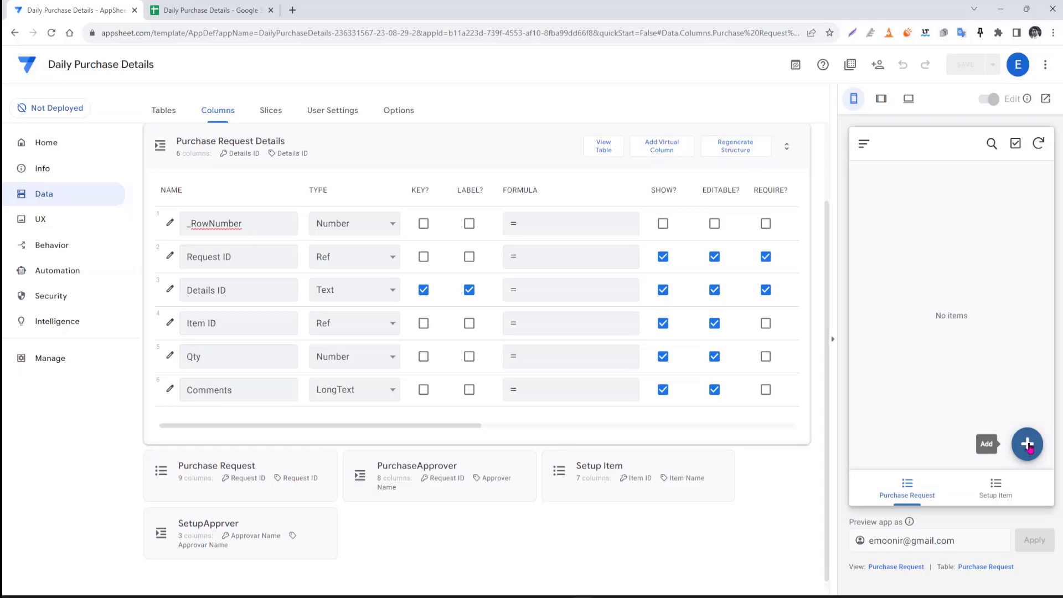
Step: Fill in a new previewed Purchase Request with purpose "test Purchase Order", Request By 100, and an approver's name and email
left_click(1027, 445)
left_click(893, 325)
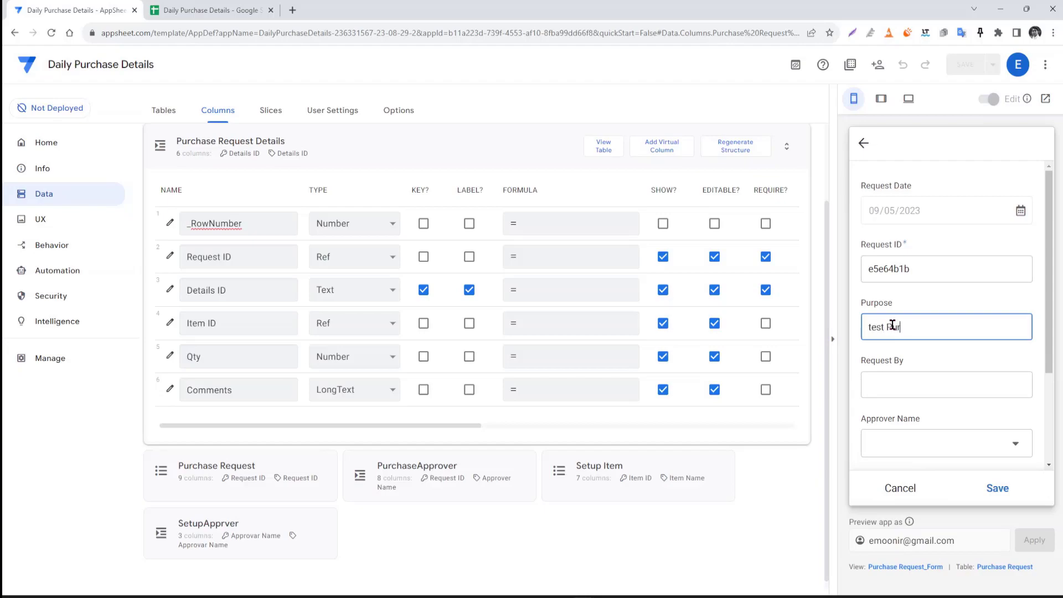
type("test Purchase Order")
key("Tab")
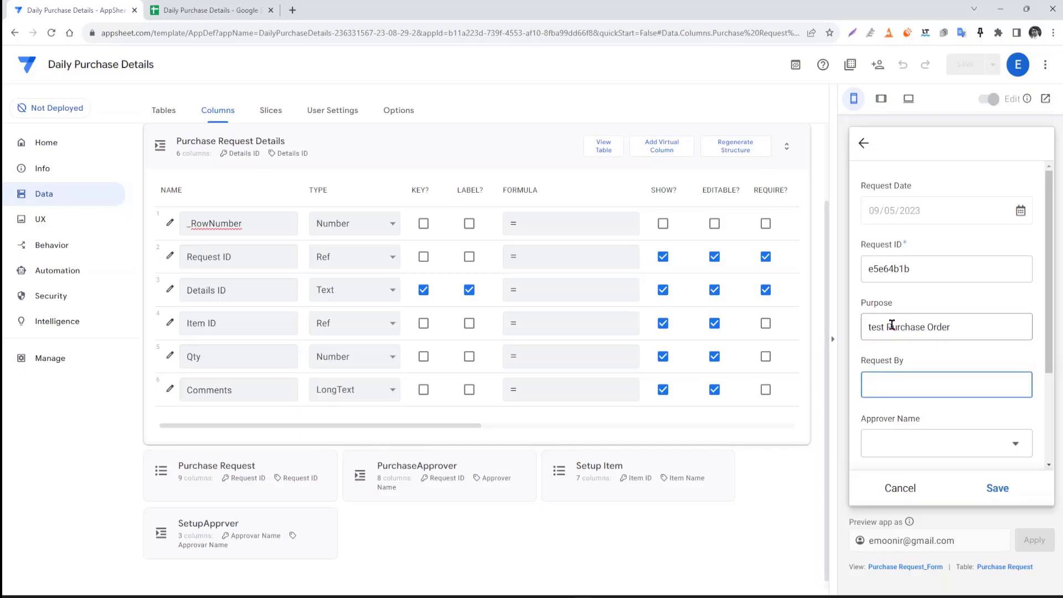
left_click(941, 443)
left_click(917, 321)
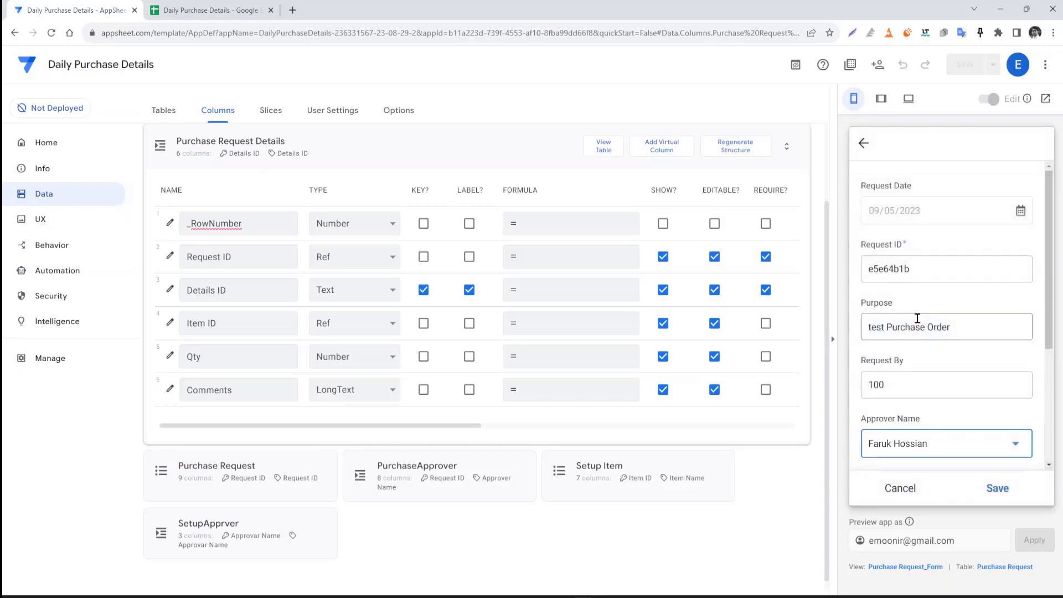
scroll(1008, 346, "down", 2)
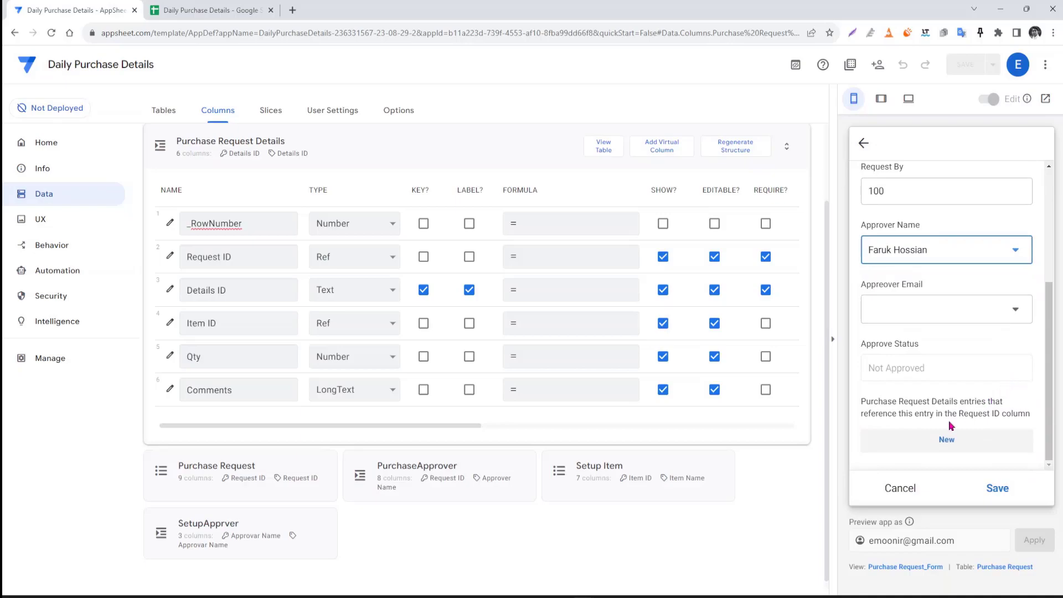
left_click(937, 309)
left_click(914, 177)
Step: Add a details entry to the new request with item Cluster beans, Qty 2 and comment "test", and save it
left_click(964, 450)
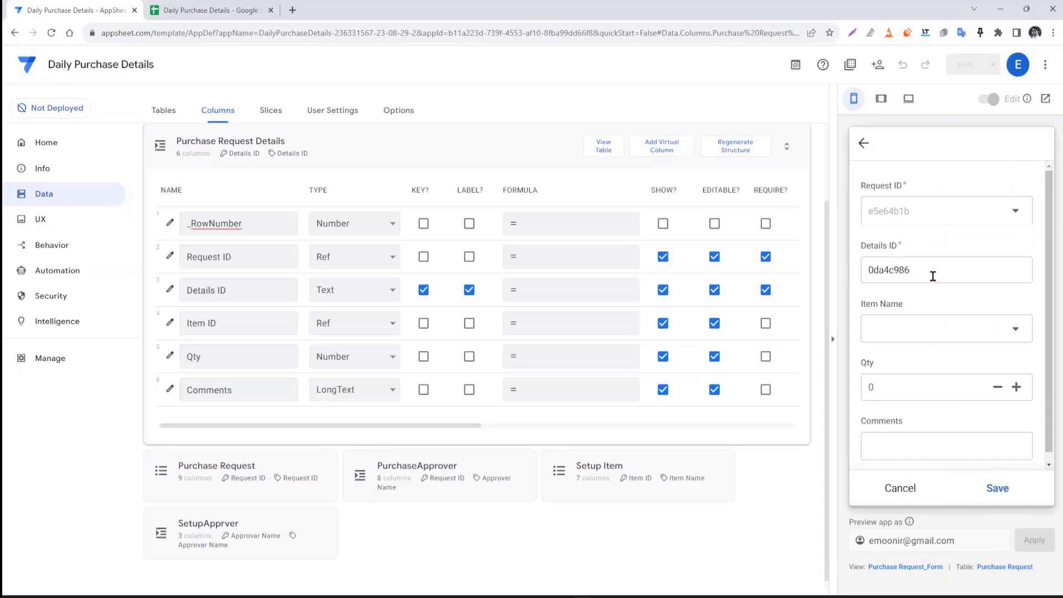
left_click(1000, 335)
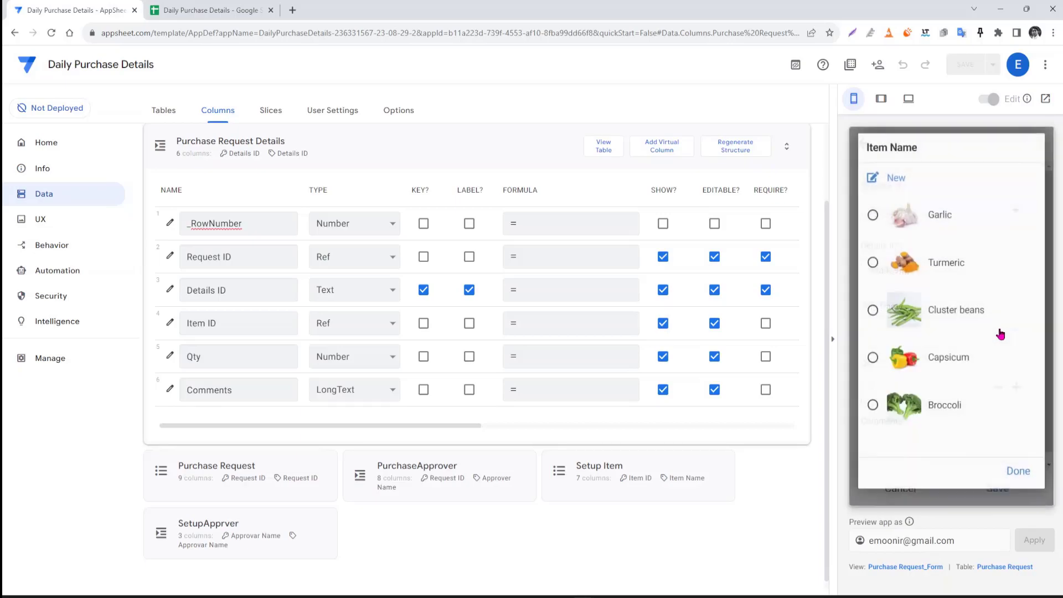
left_click(885, 314)
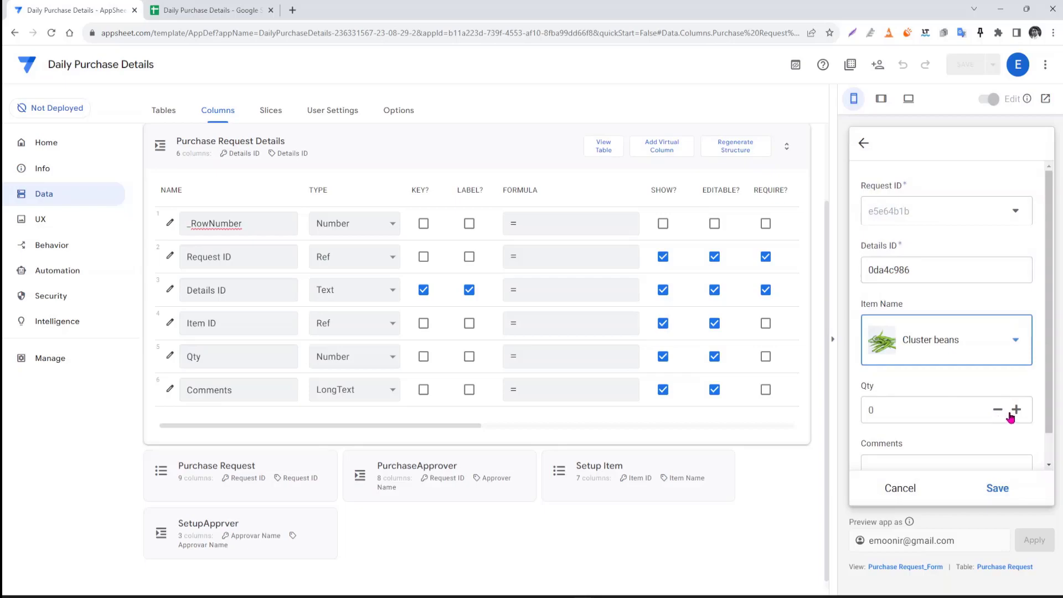
scroll(1014, 443, "down", 1)
left_click(944, 439)
type("test")
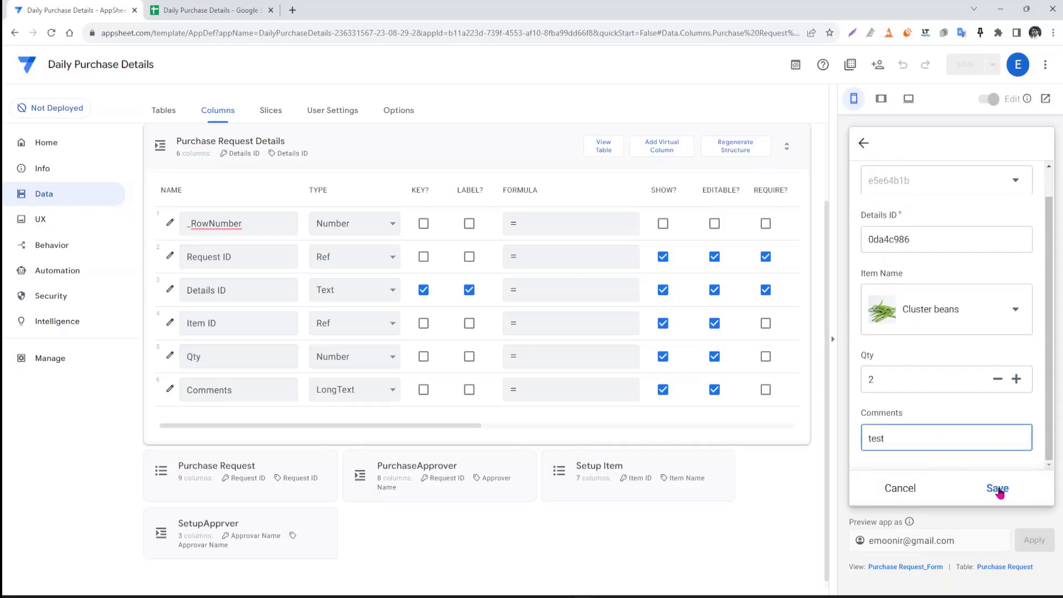
left_click(998, 489)
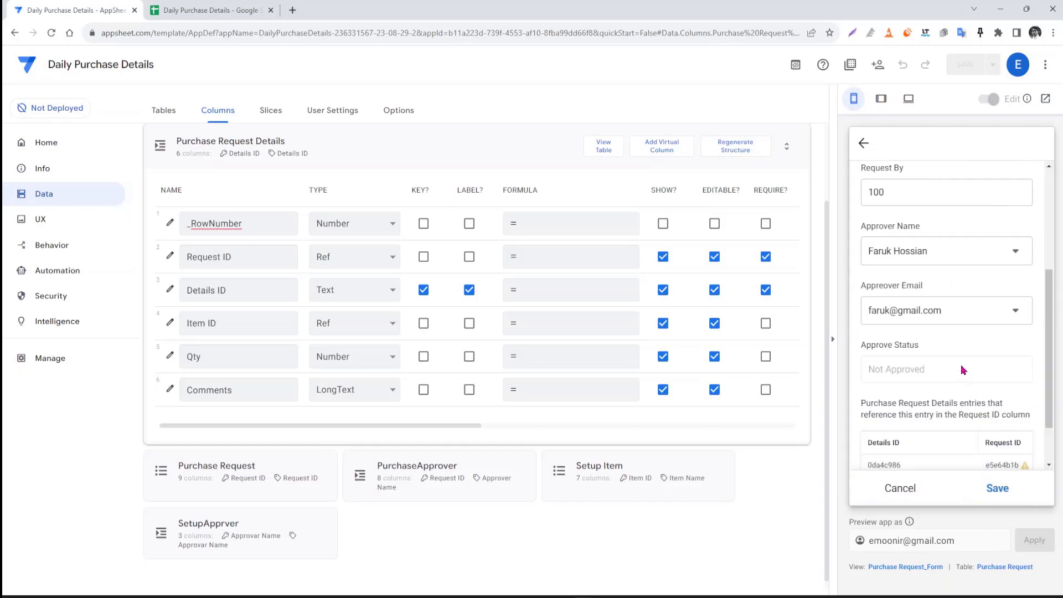
Step: Review the details listed under the new purchase request and save the request
scroll(961, 364, "down", 1)
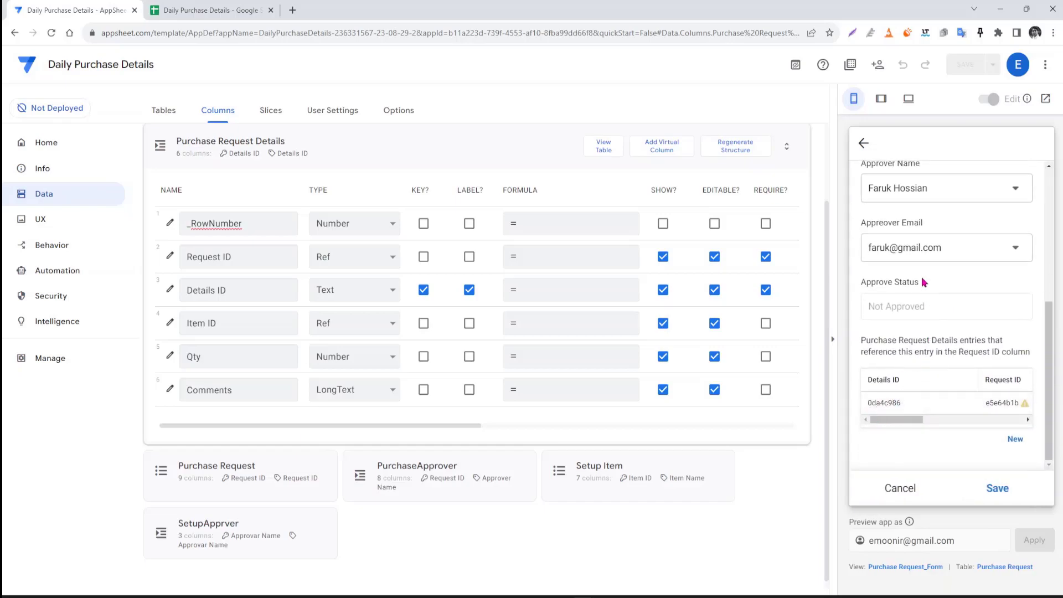
left_click_drag(894, 423, 830, 415)
left_click(995, 491)
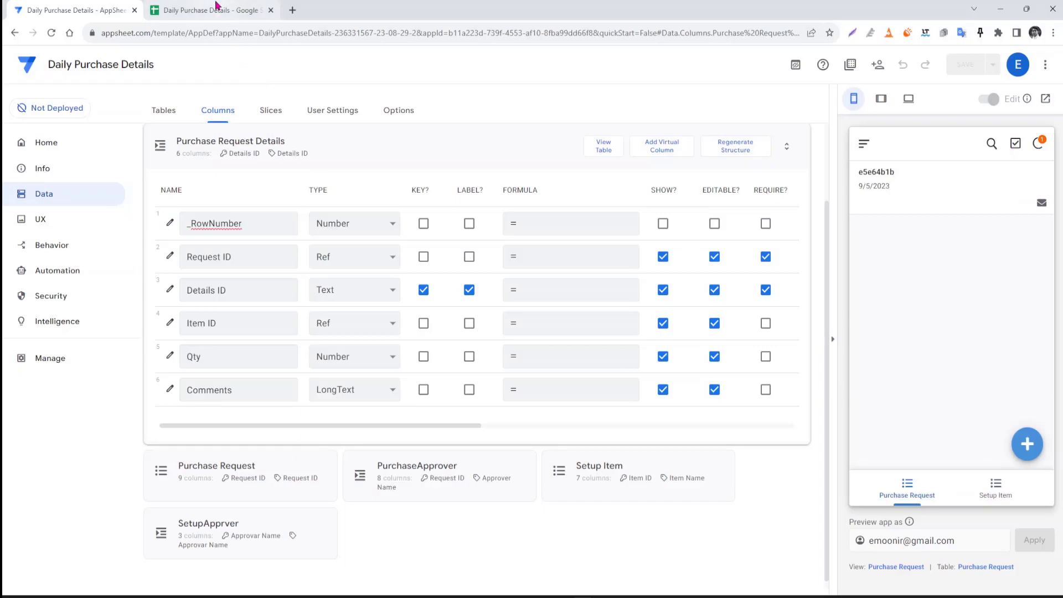
Step: Switch to Google Sheets and check the saved records in the Purchase Request and Purchase Request Details sheets
left_click(217, 7)
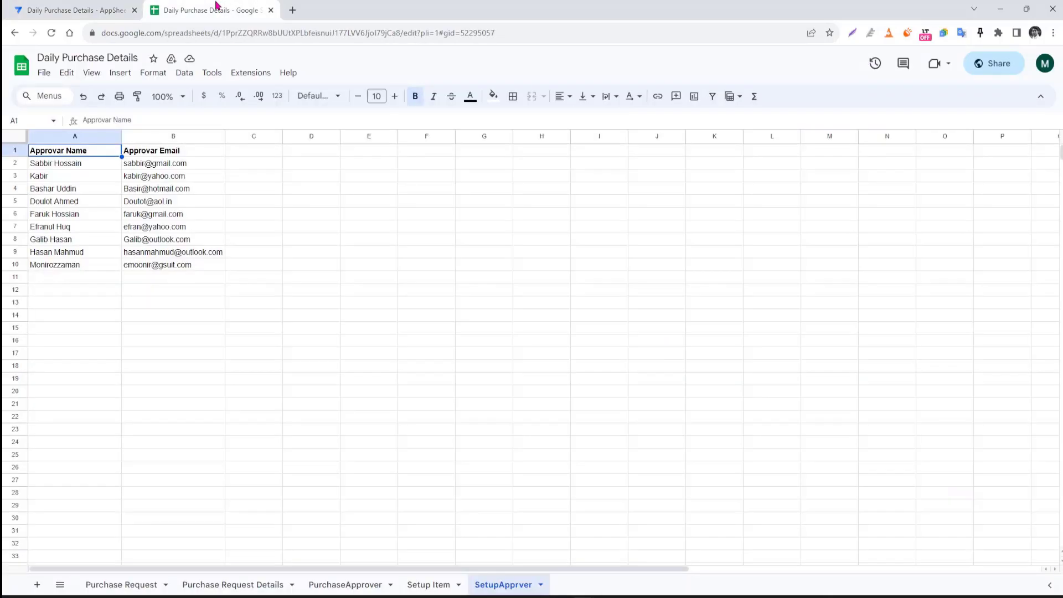
left_click(131, 583)
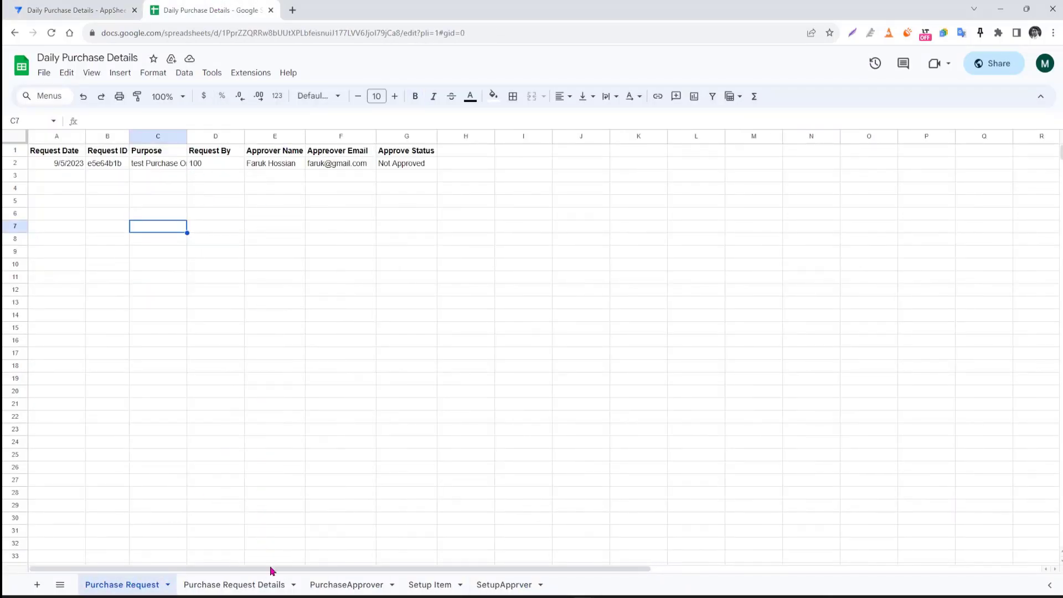
left_click(267, 585)
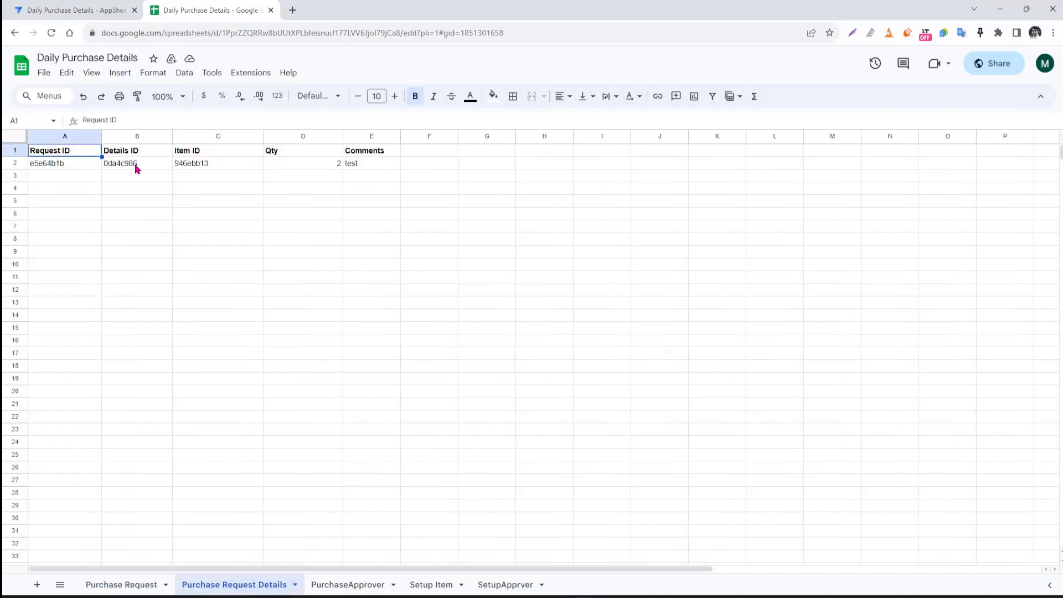
Step: Switch back to AppSheet and add a saved details entry to the test request with item Garlic, Qty 4 and comment "t2"
left_click(99, 11)
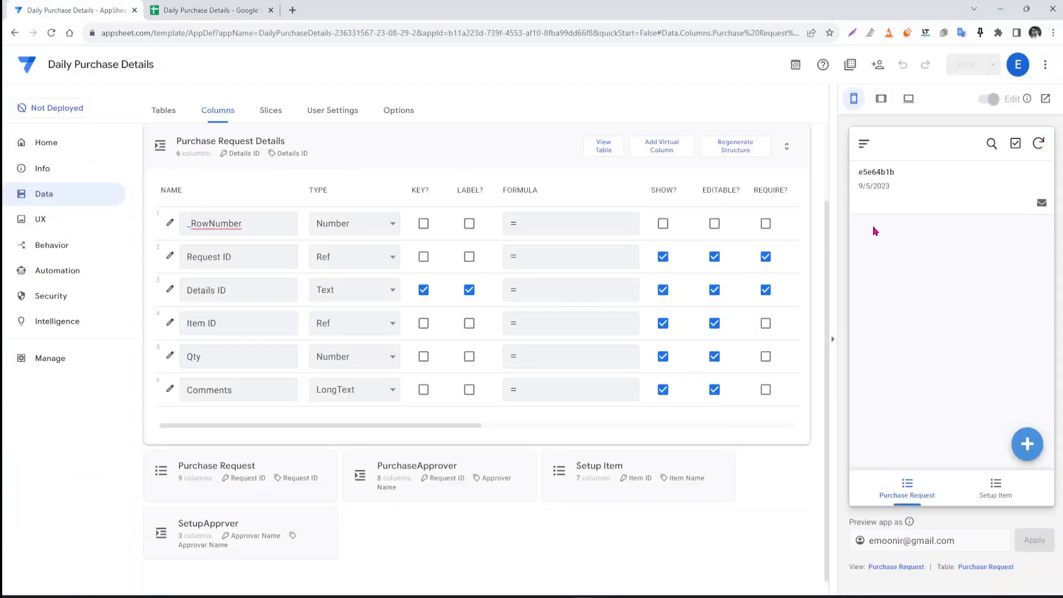
left_click(888, 180)
scroll(967, 308, "down", 5)
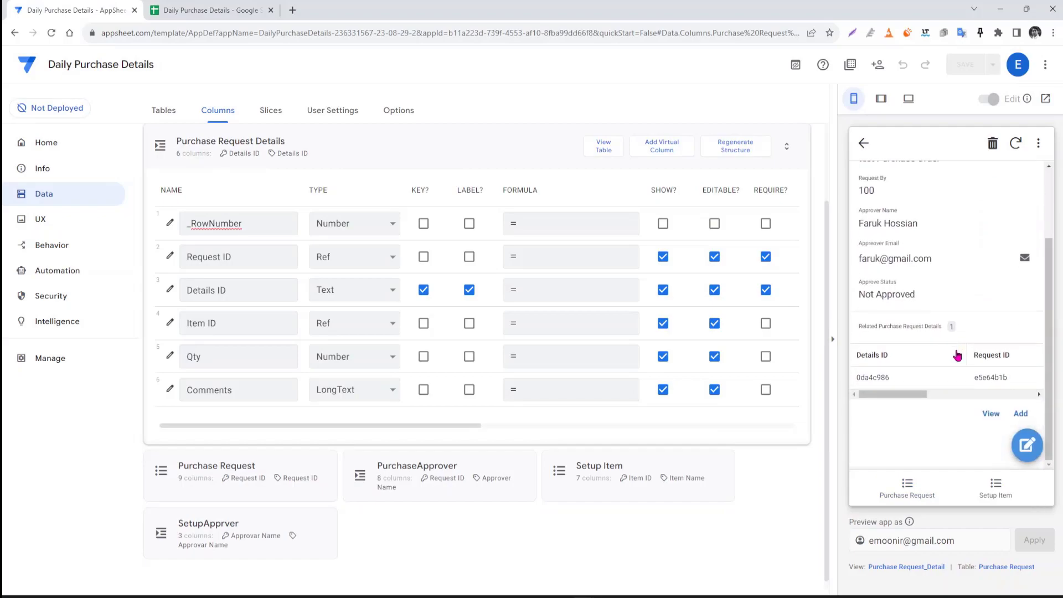
left_click(1022, 415)
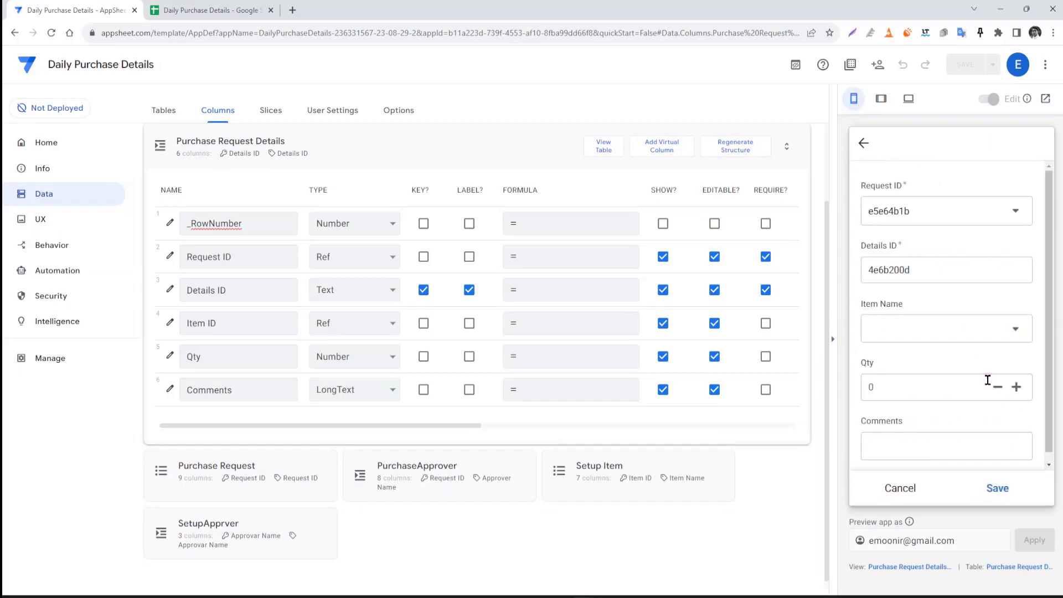
left_click(987, 334)
left_click(916, 220)
left_click(1017, 411)
left_click(1017, 410)
left_click(1017, 410)
left_click(1016, 410)
scroll(990, 423, "down", 1)
left_click(903, 437)
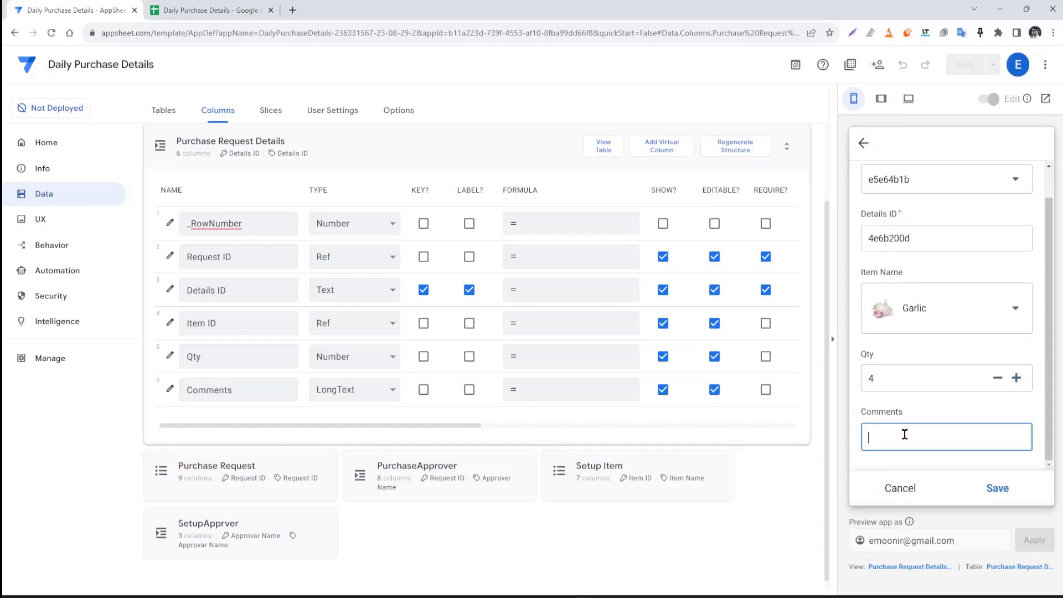
type("t2")
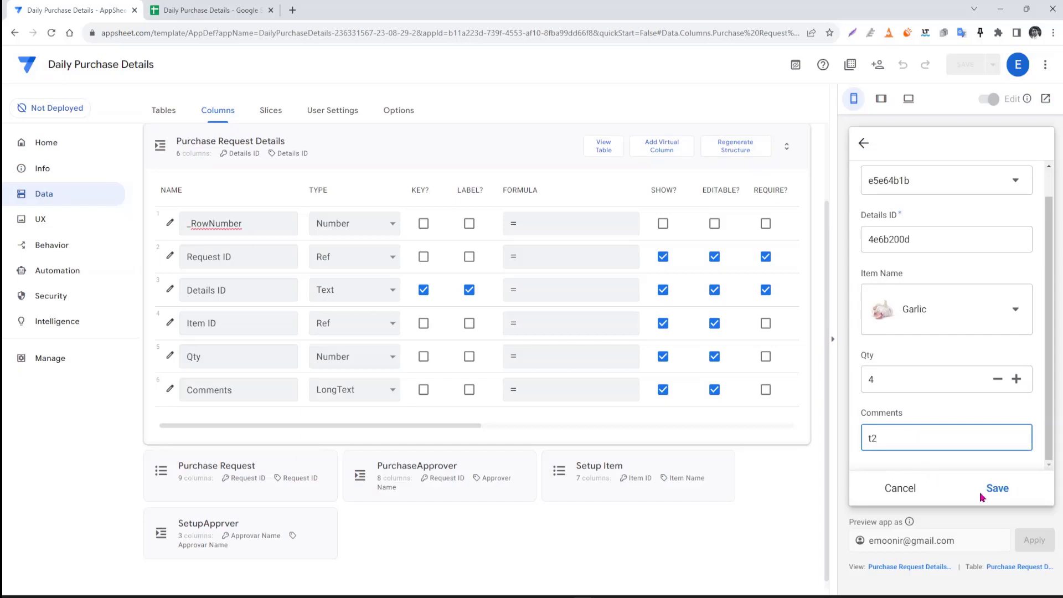
left_click(996, 489)
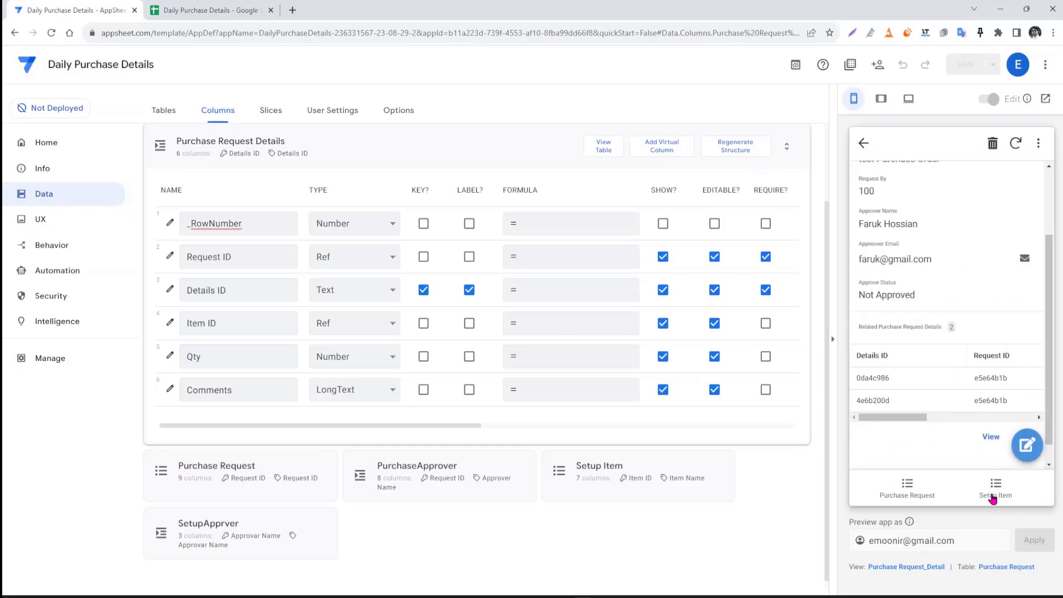
Step: Switch to Google Sheets and check the added Garlic record in the Purchase Request Details sheet
left_click(189, 7)
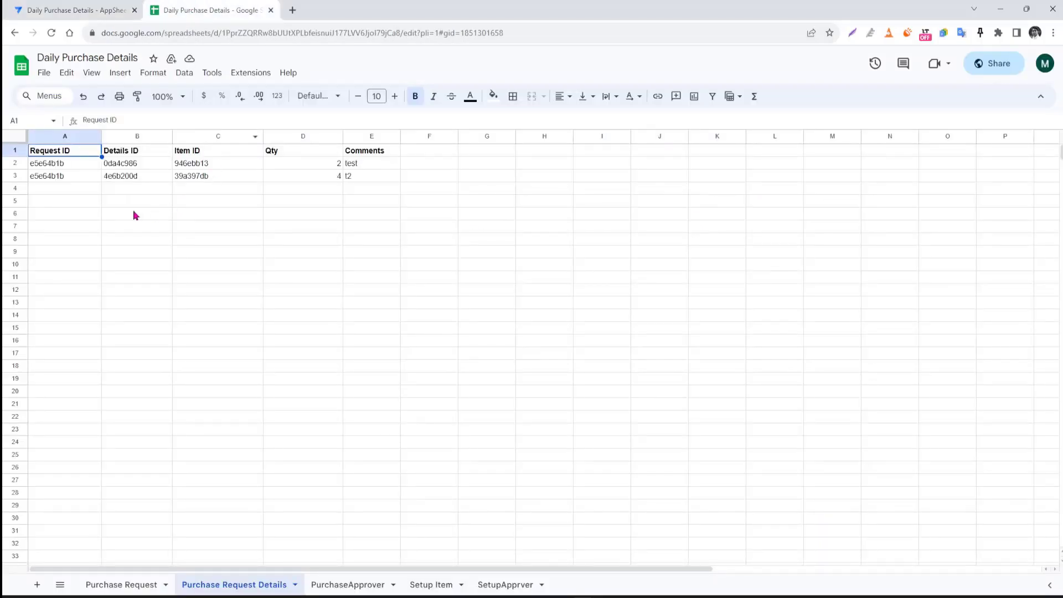
Step: Compare the Request ID, Item ID and Qty values of the two saved records in the Purchase Request Details sheet
left_click_drag(63, 164, 60, 176)
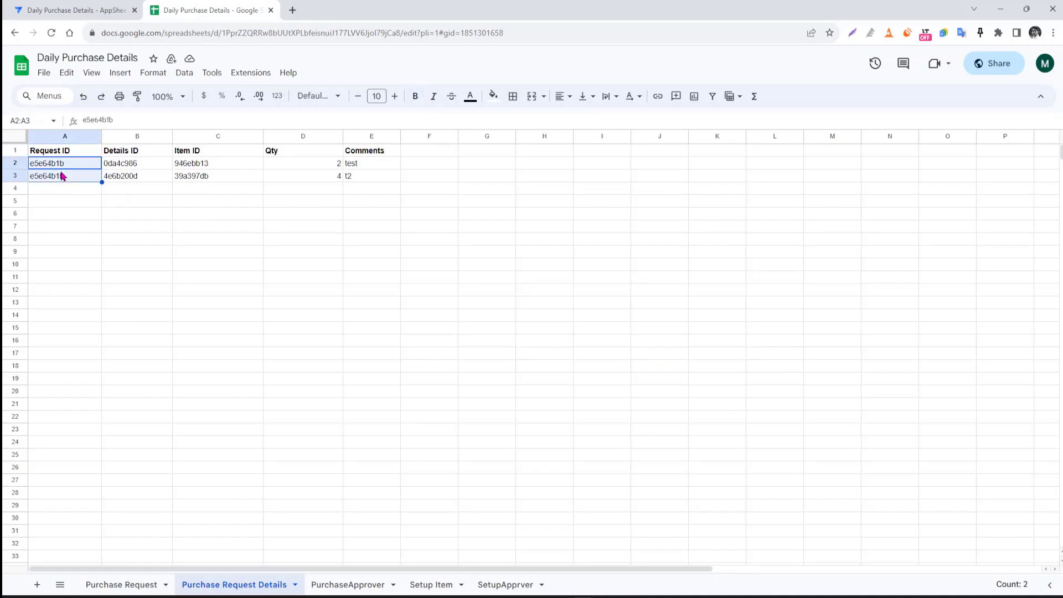
left_click(204, 166)
left_click_drag(200, 169, 202, 176)
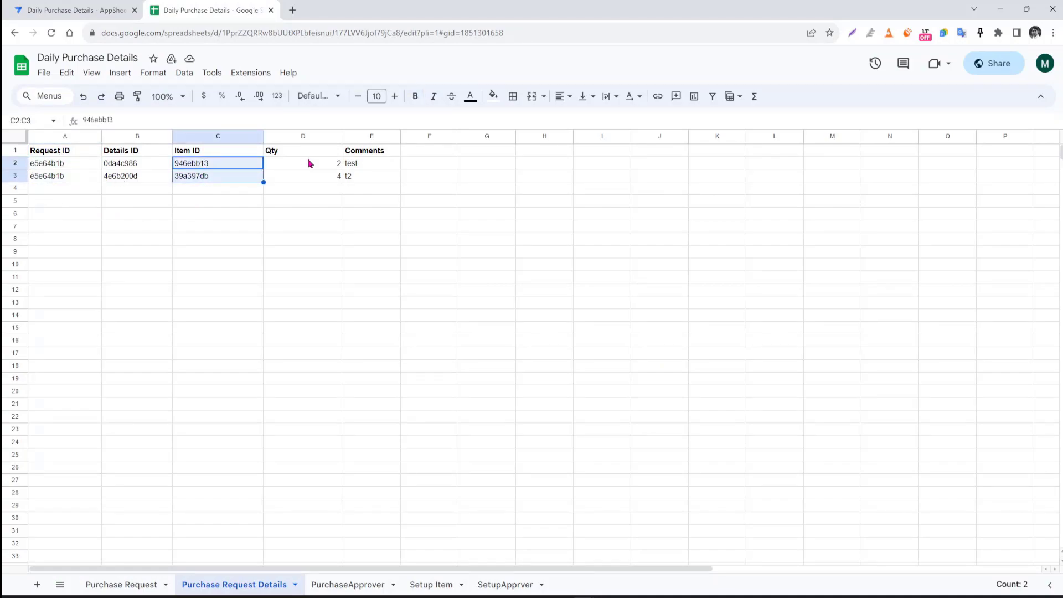
left_click_drag(304, 151, 311, 173)
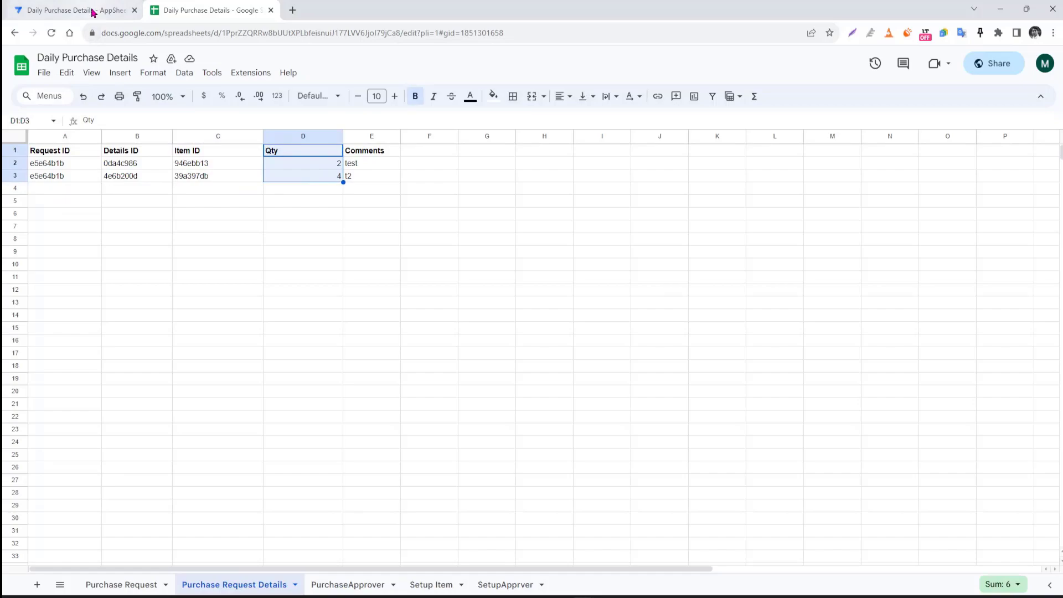
Step: Examine the saved test request's full record in the Purchase Request sheet, from Request Date to Approve Status
left_click(93, 11)
left_click(201, 10)
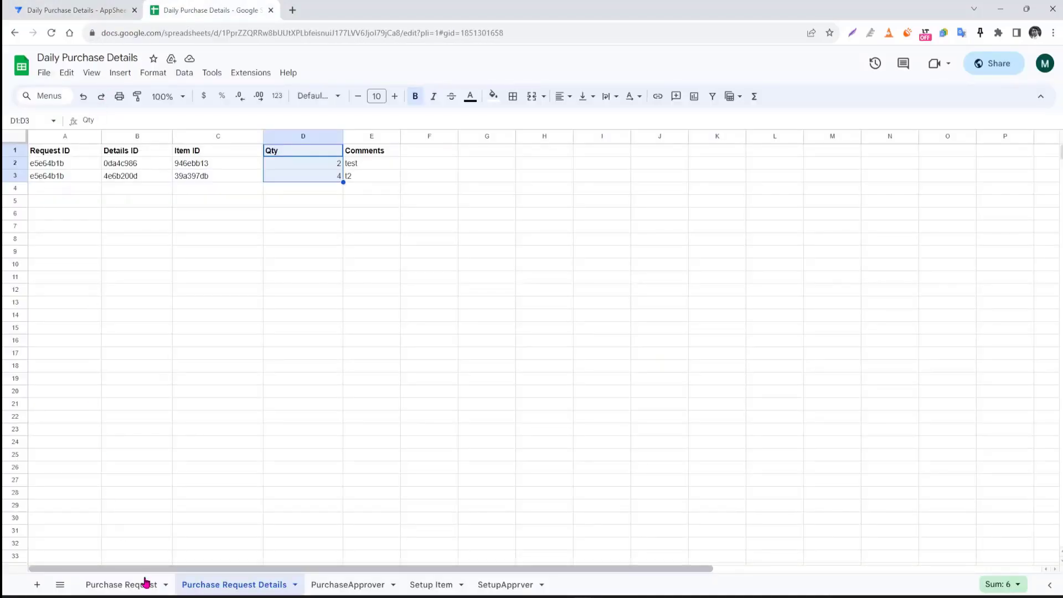
left_click(128, 588)
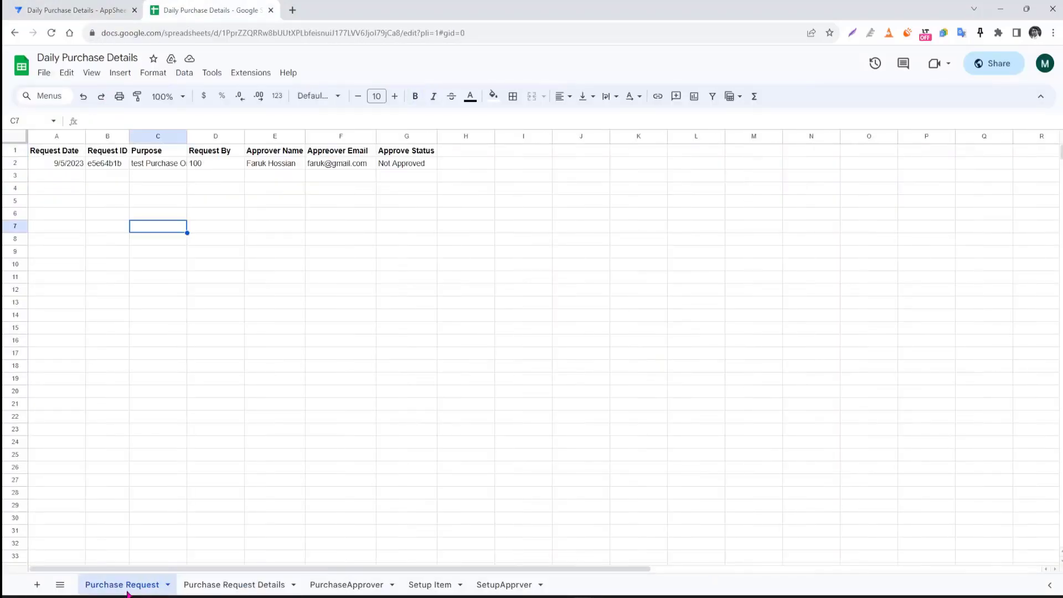
left_click(67, 168)
left_click_drag(86, 169, 415, 165)
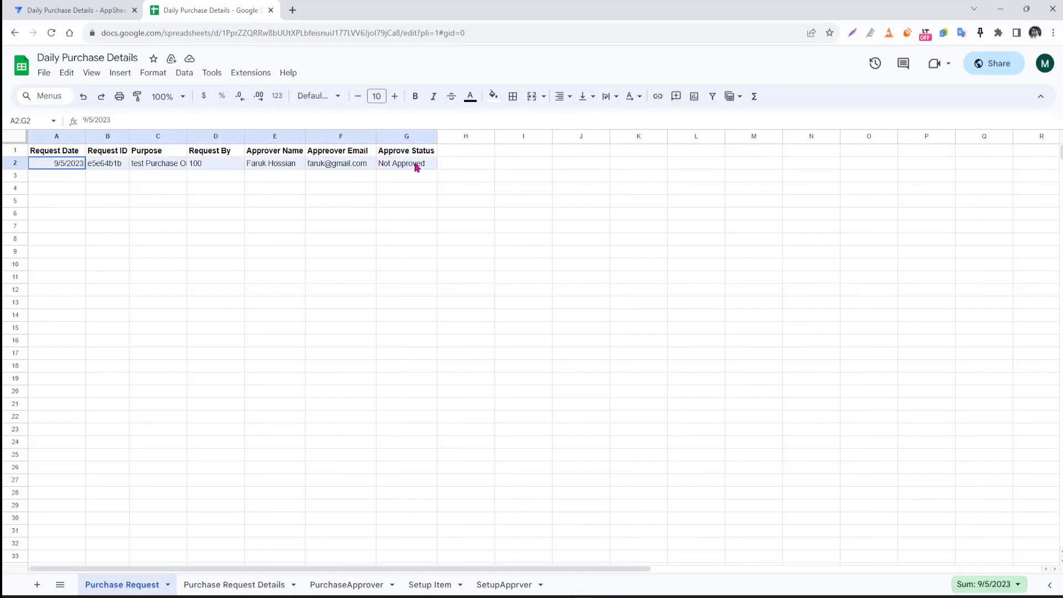